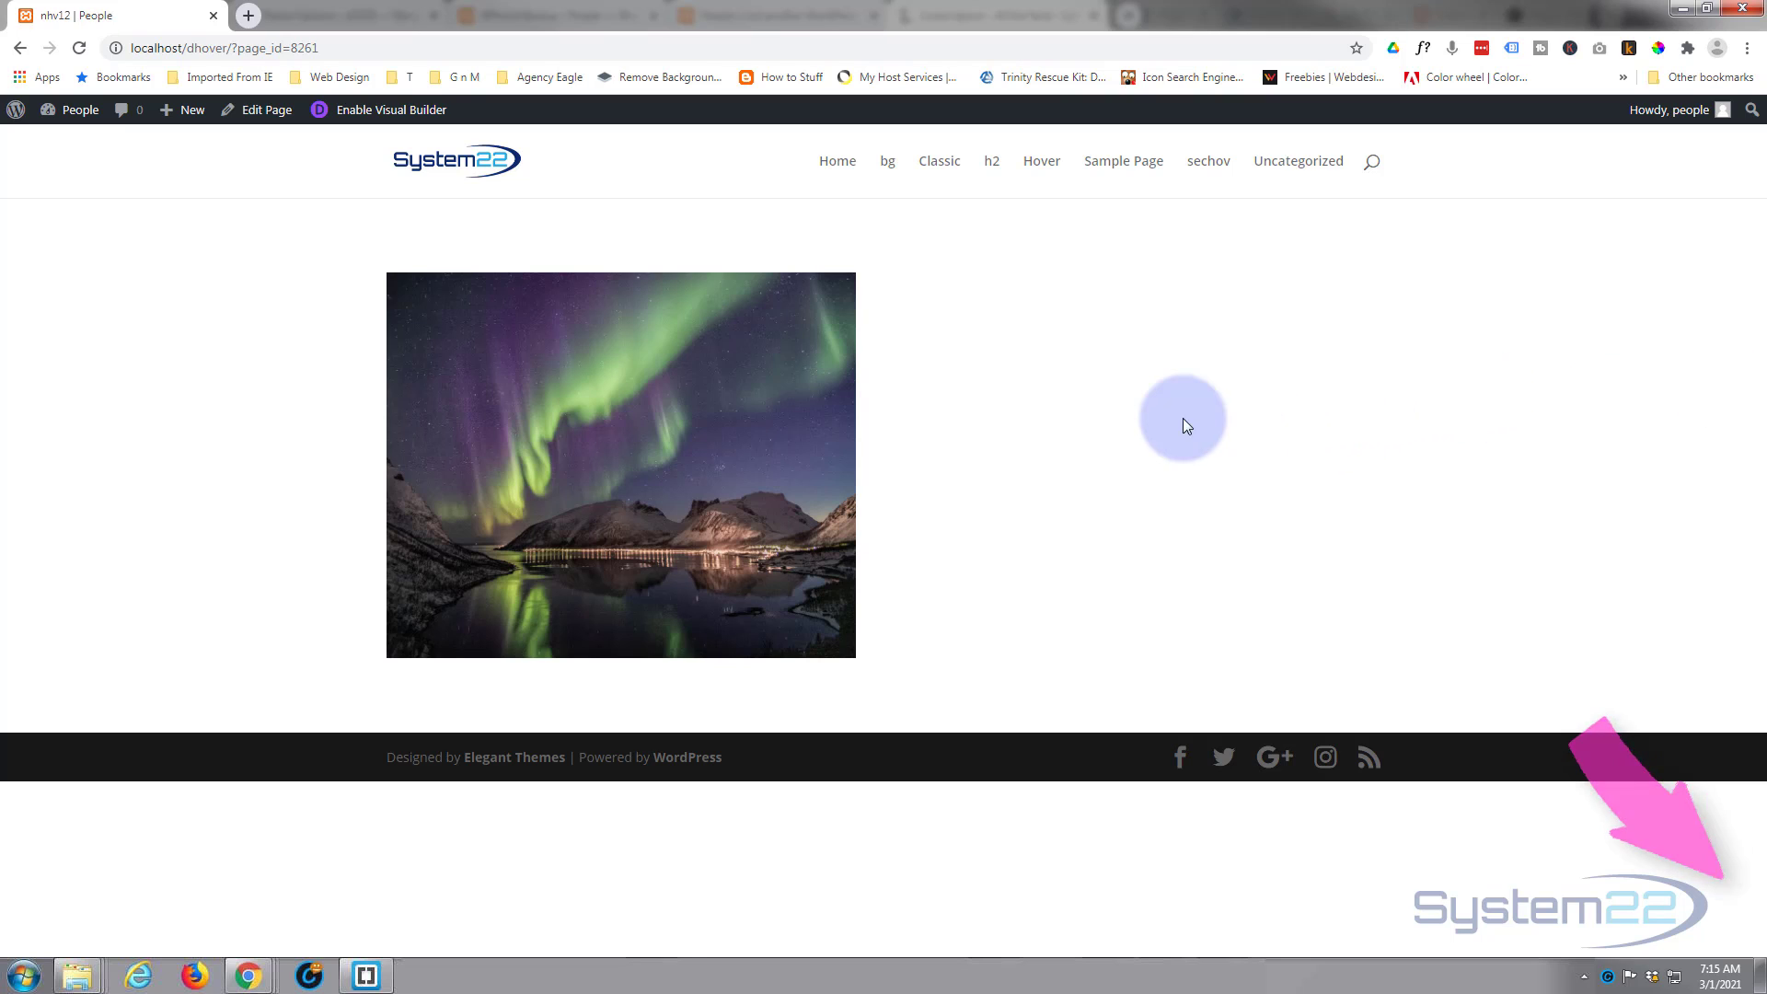
Enable the visual builder and insert a Call To Action module in the empty column beside the aurora image
{"action": "mouse_move", "coordinate": [665, 412]}
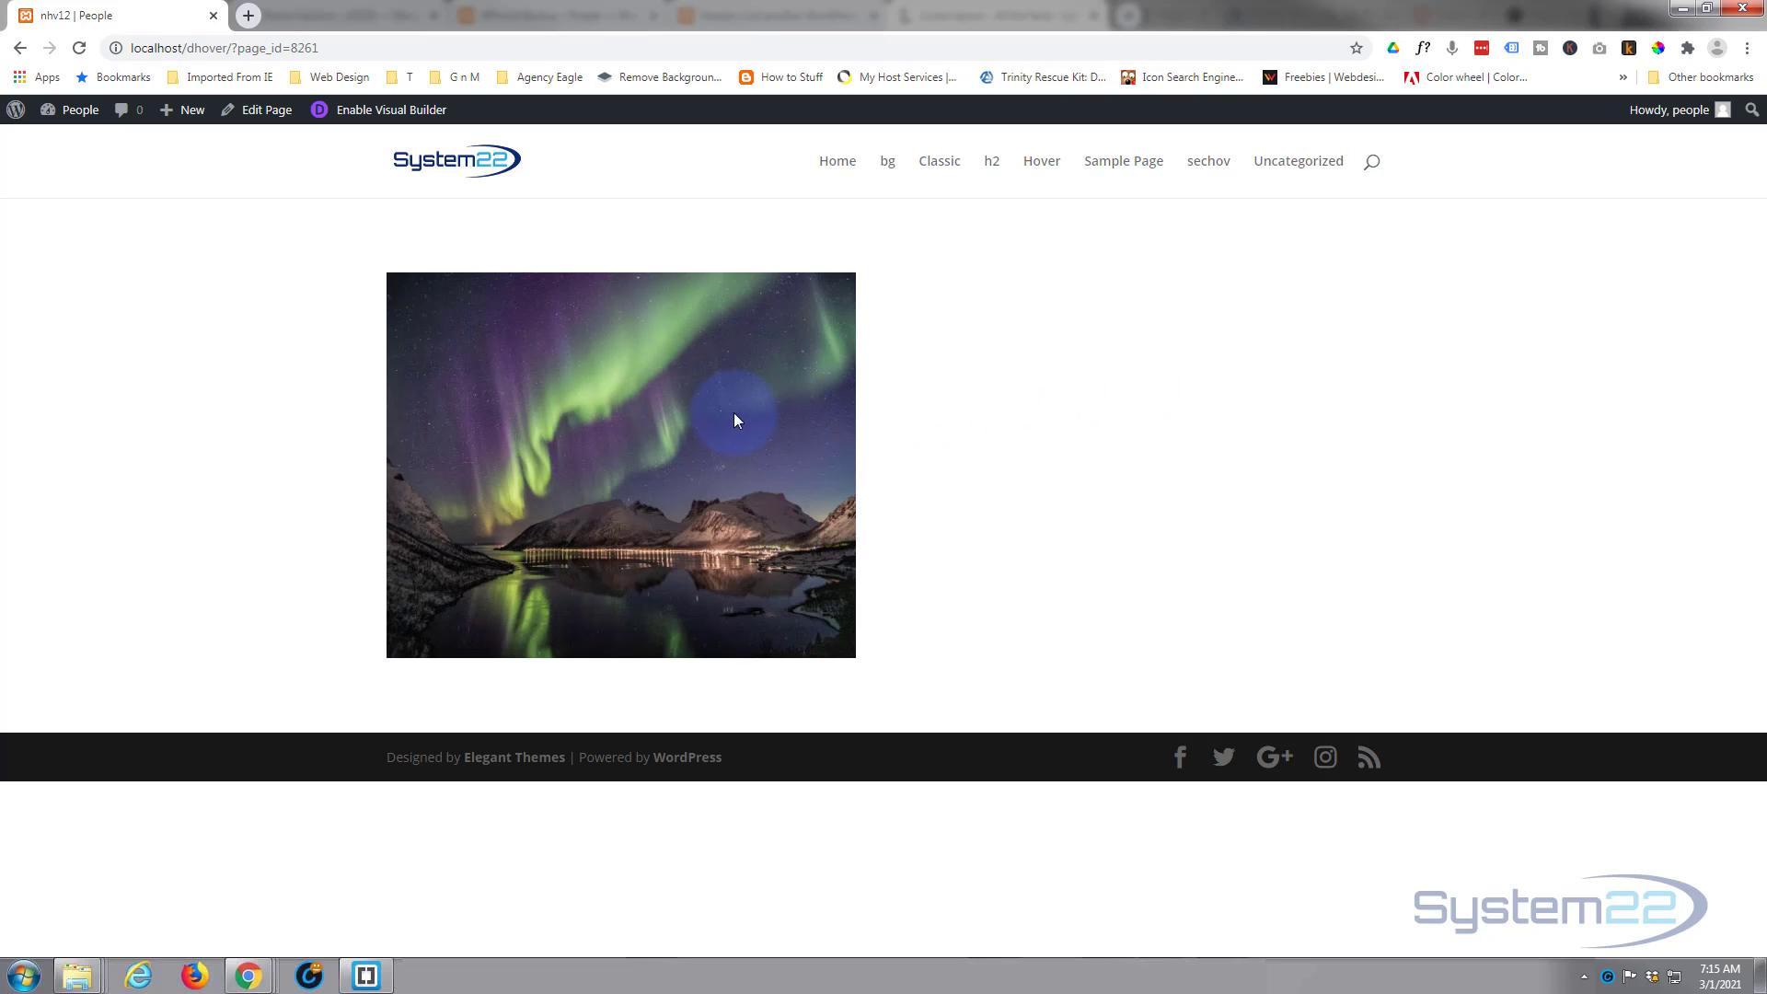
{"action": "mouse_move", "coordinate": [723, 420]}
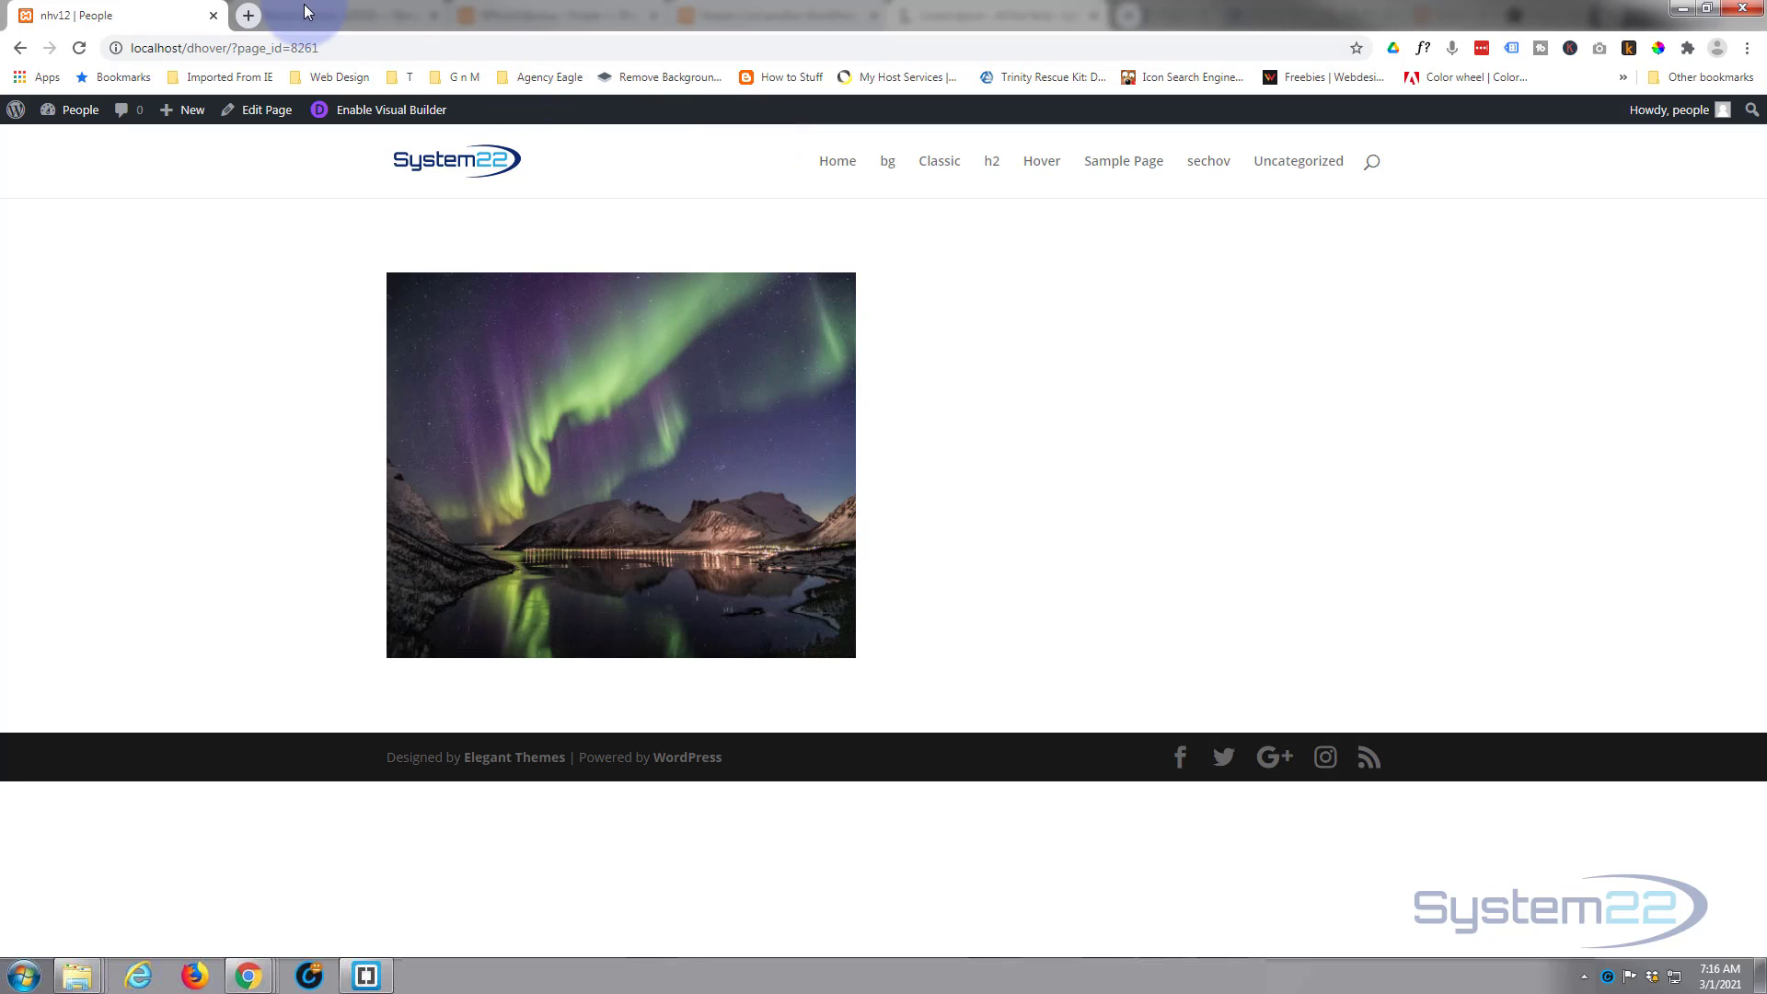
{"action": "left_click", "coordinate": [394, 113]}
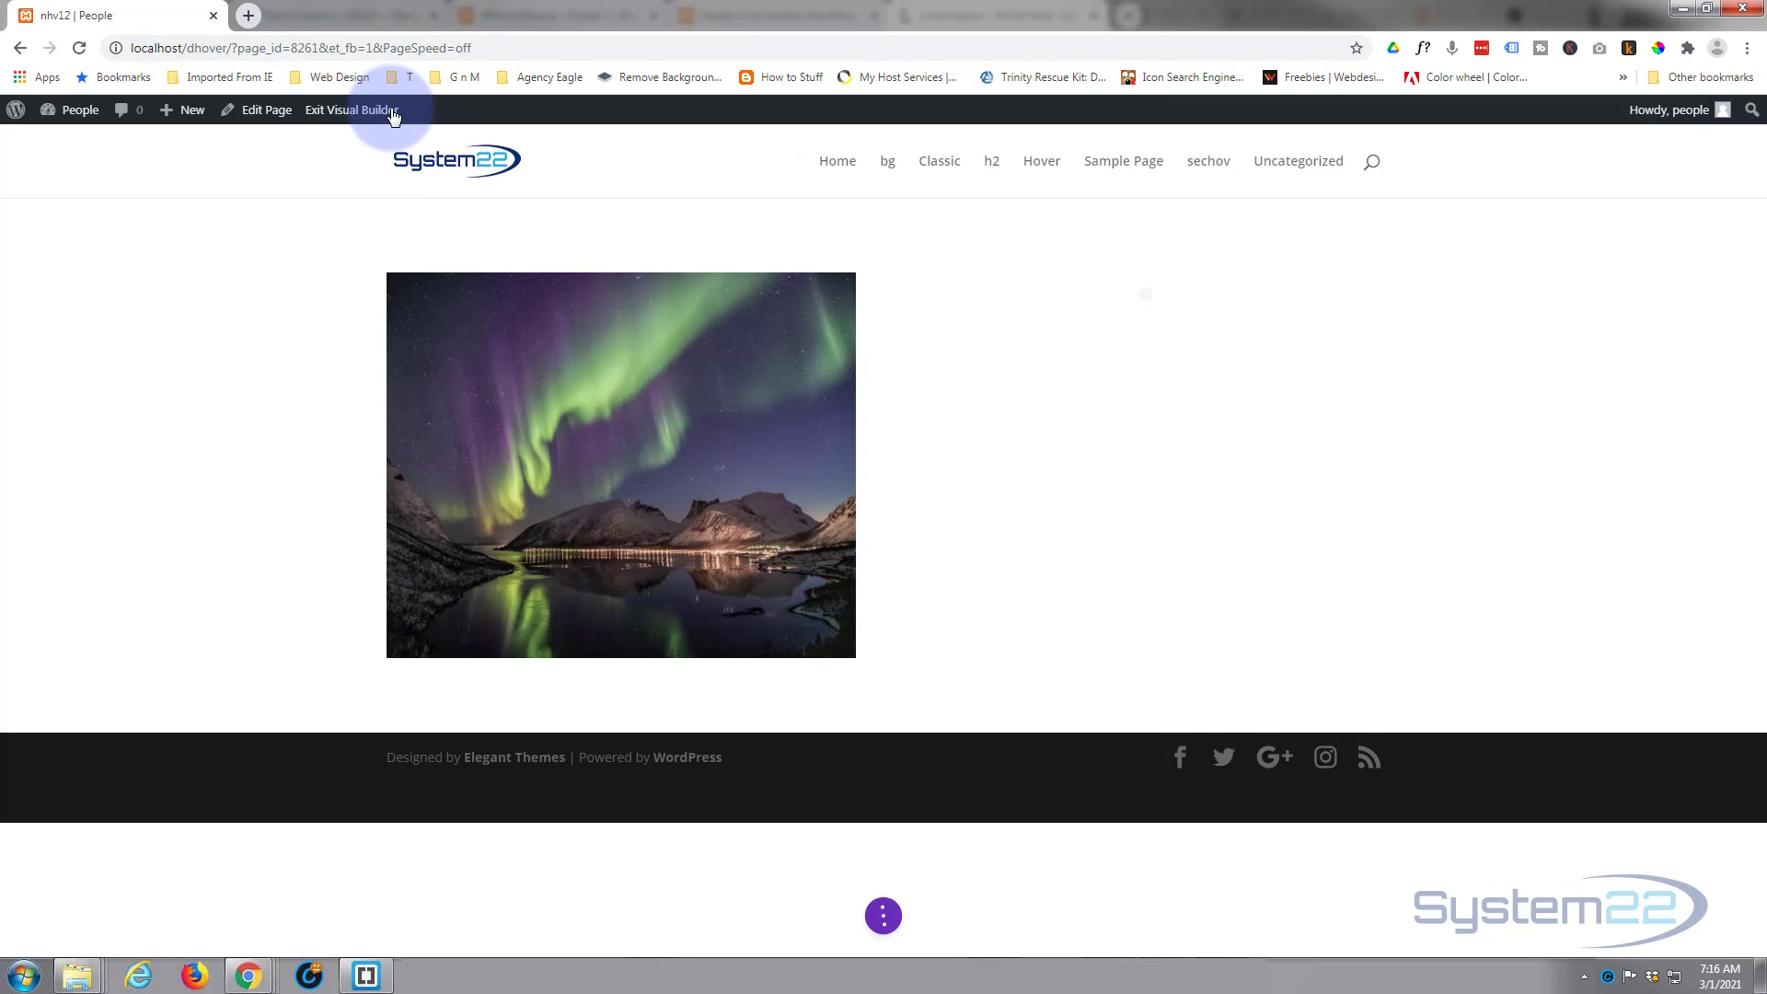
{"action": "mouse_move", "coordinate": [169, 237]}
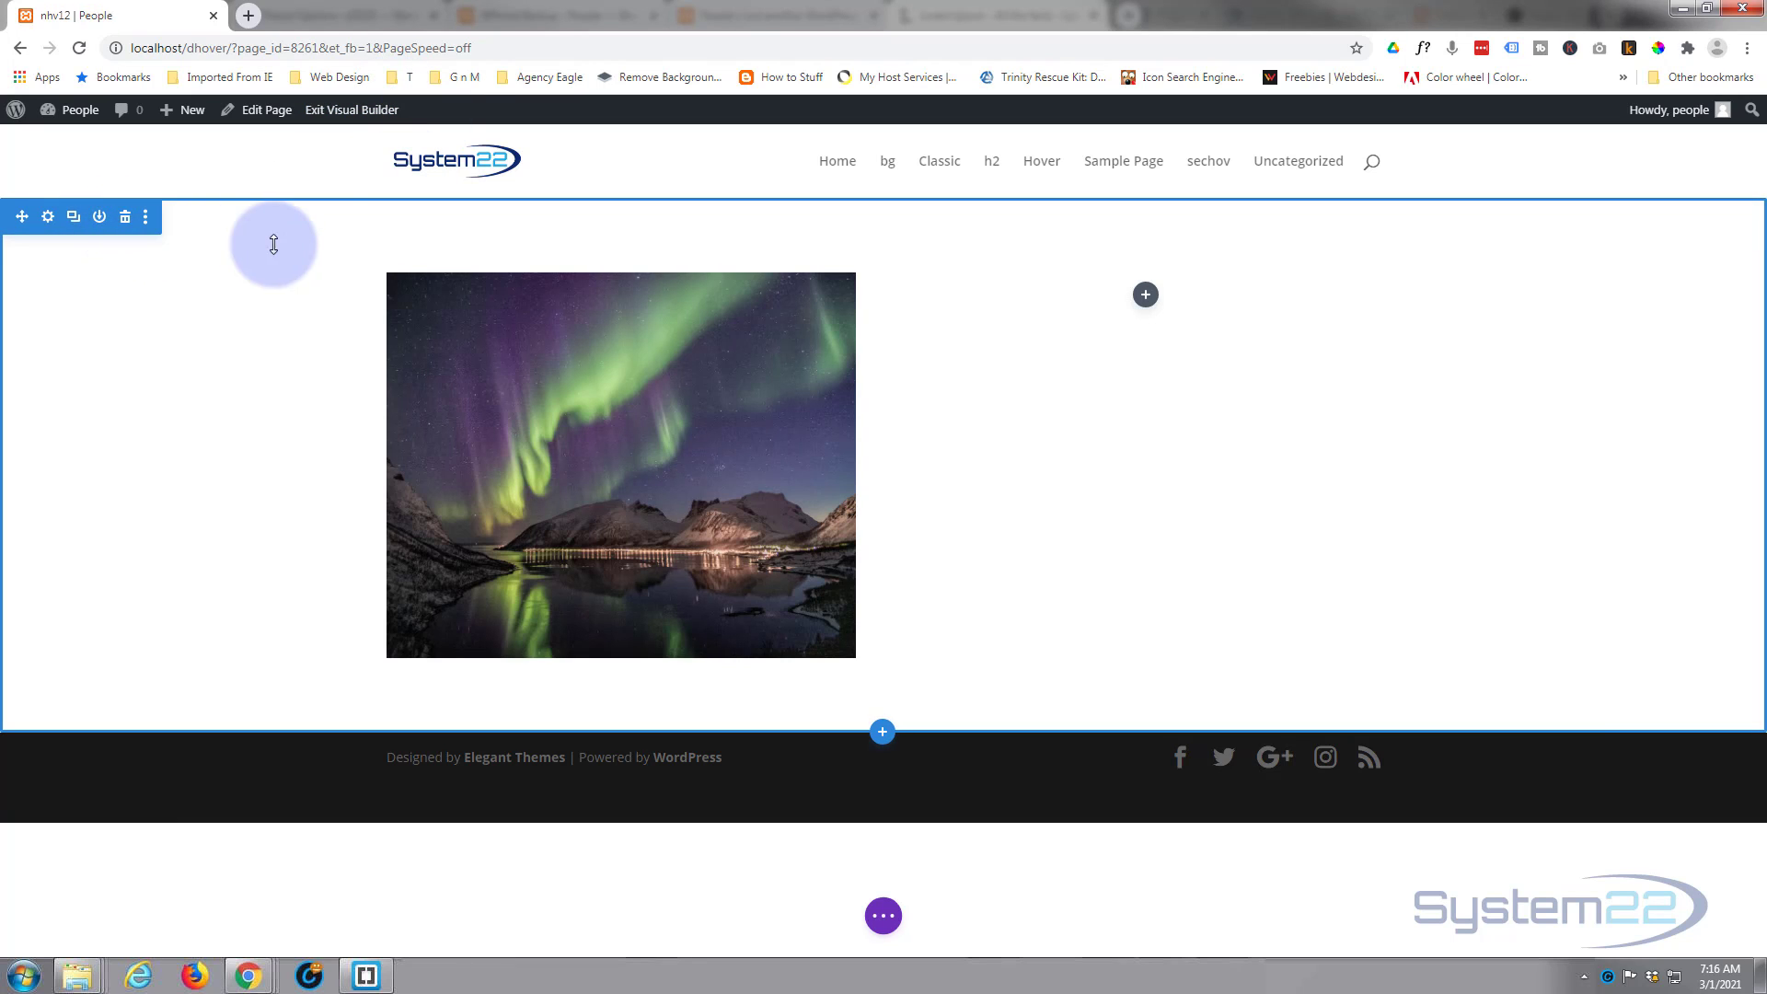
{"action": "mouse_move", "coordinate": [368, 264]}
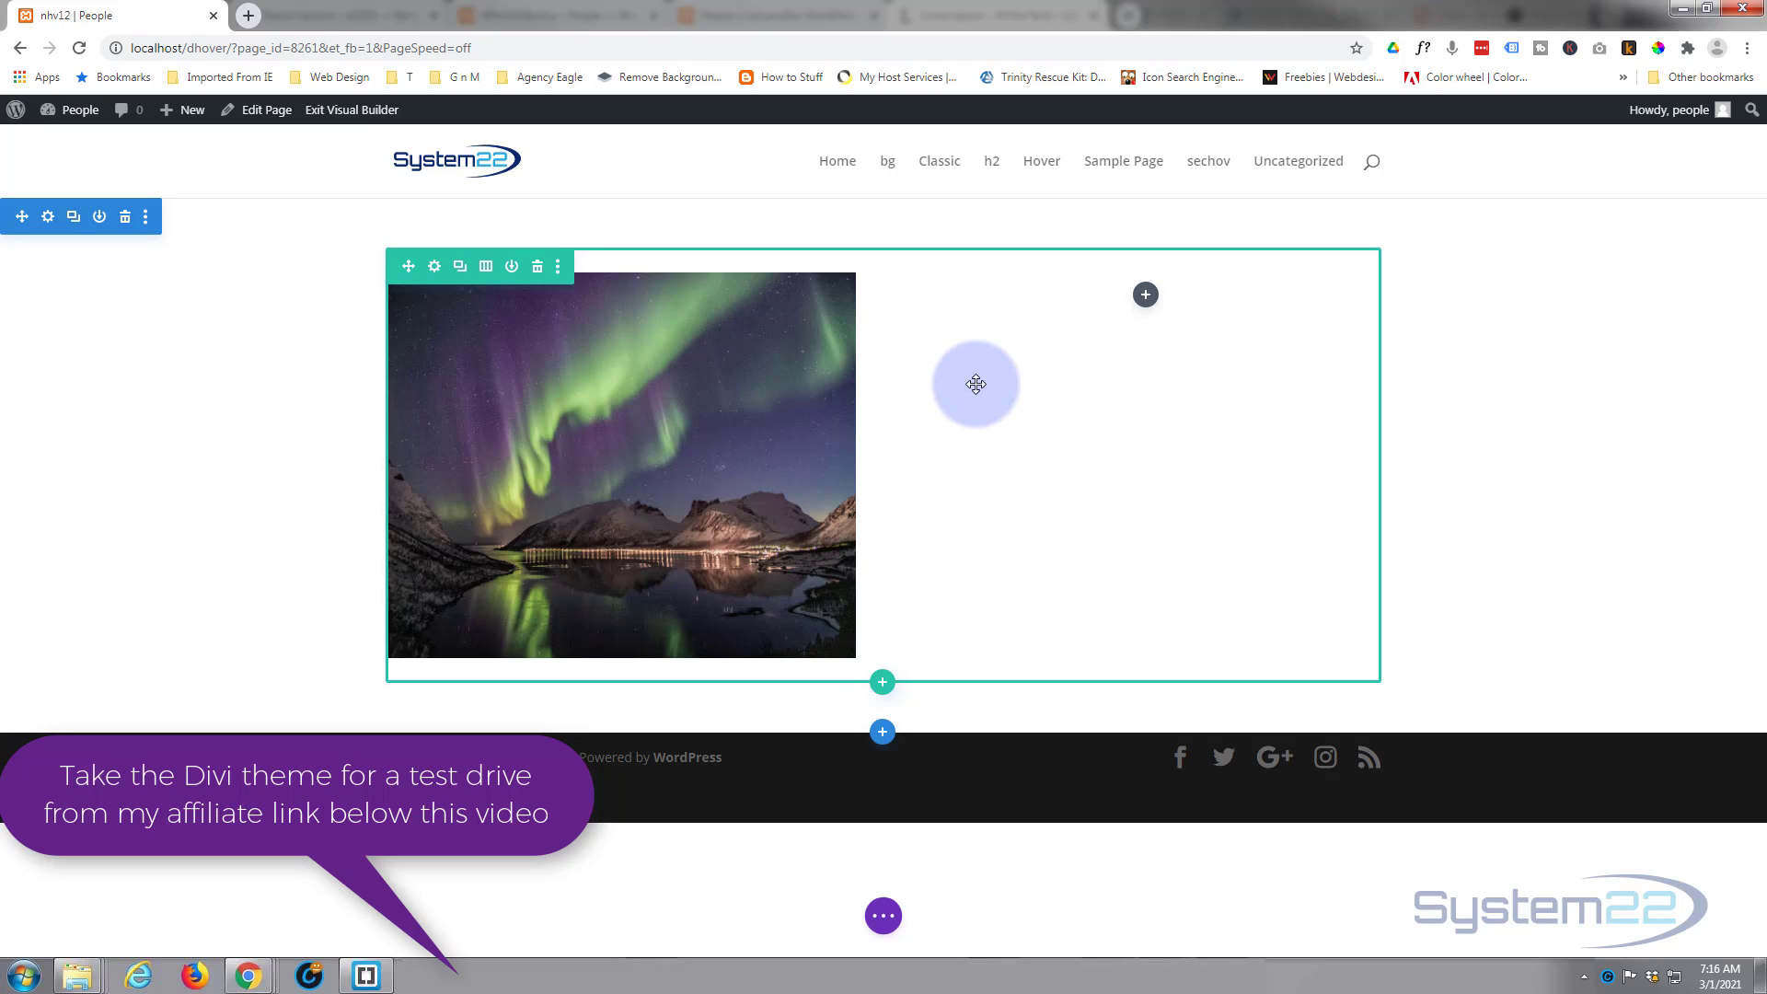
{"action": "left_click", "coordinate": [1145, 299]}
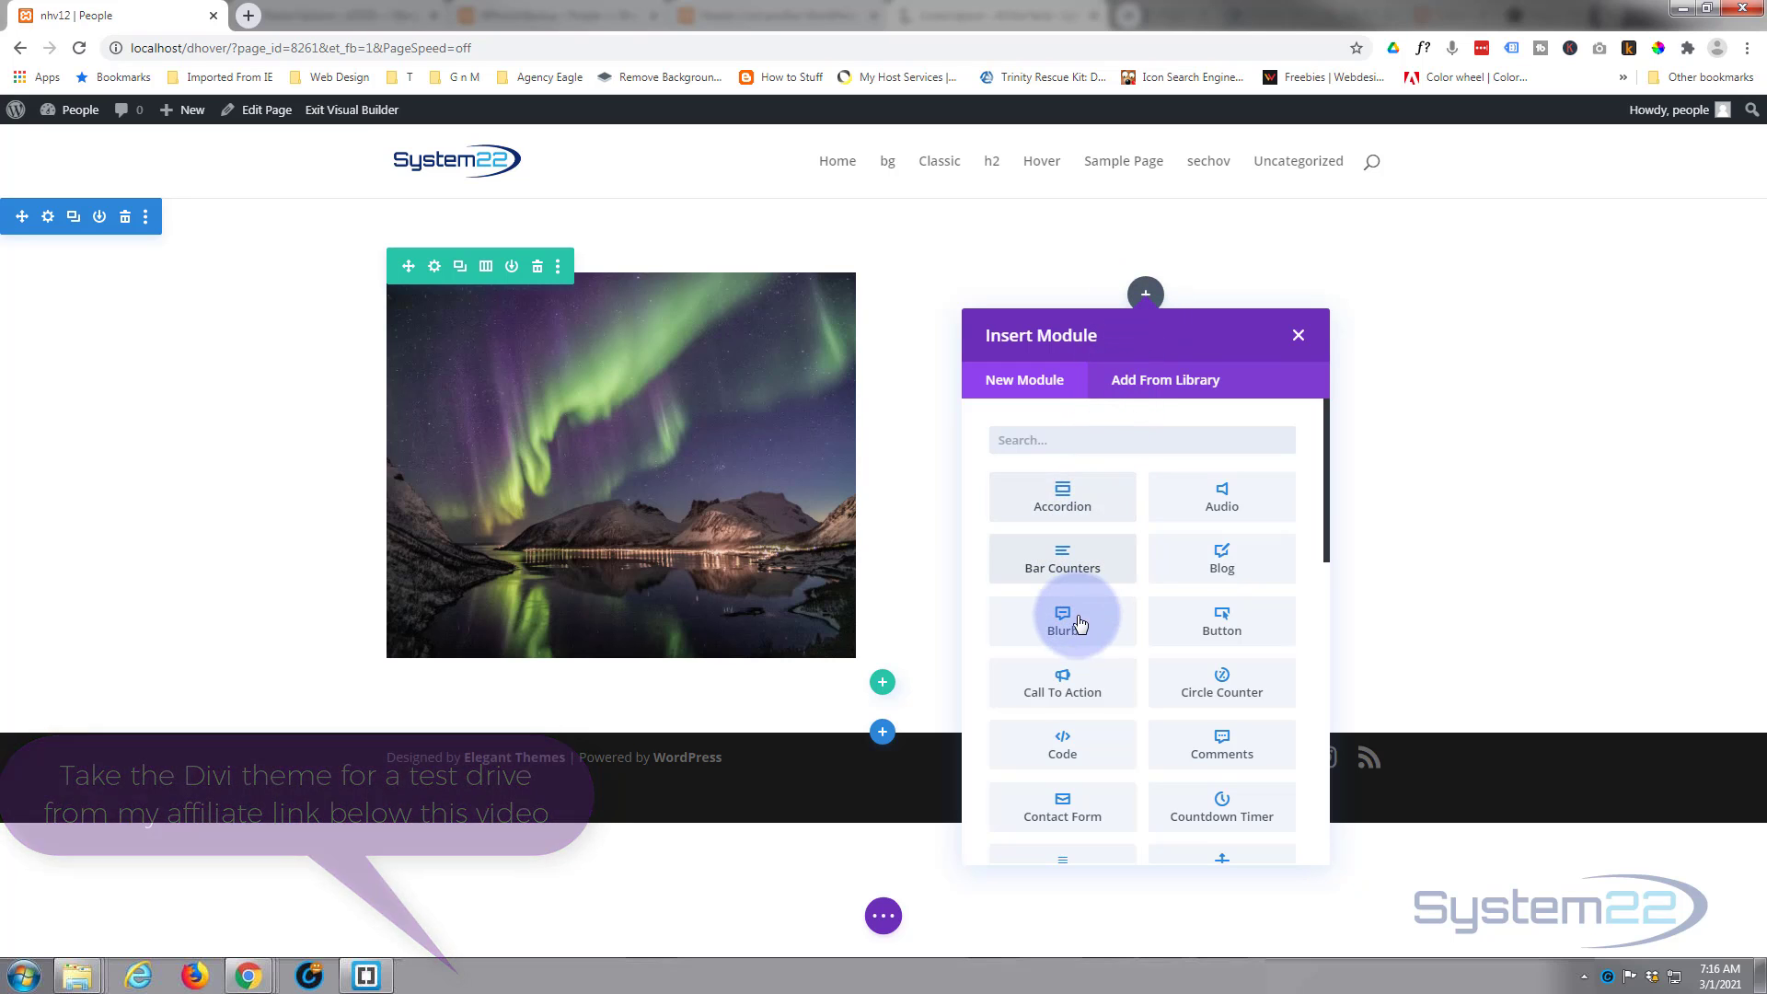
{"action": "left_click", "coordinate": [1077, 679]}
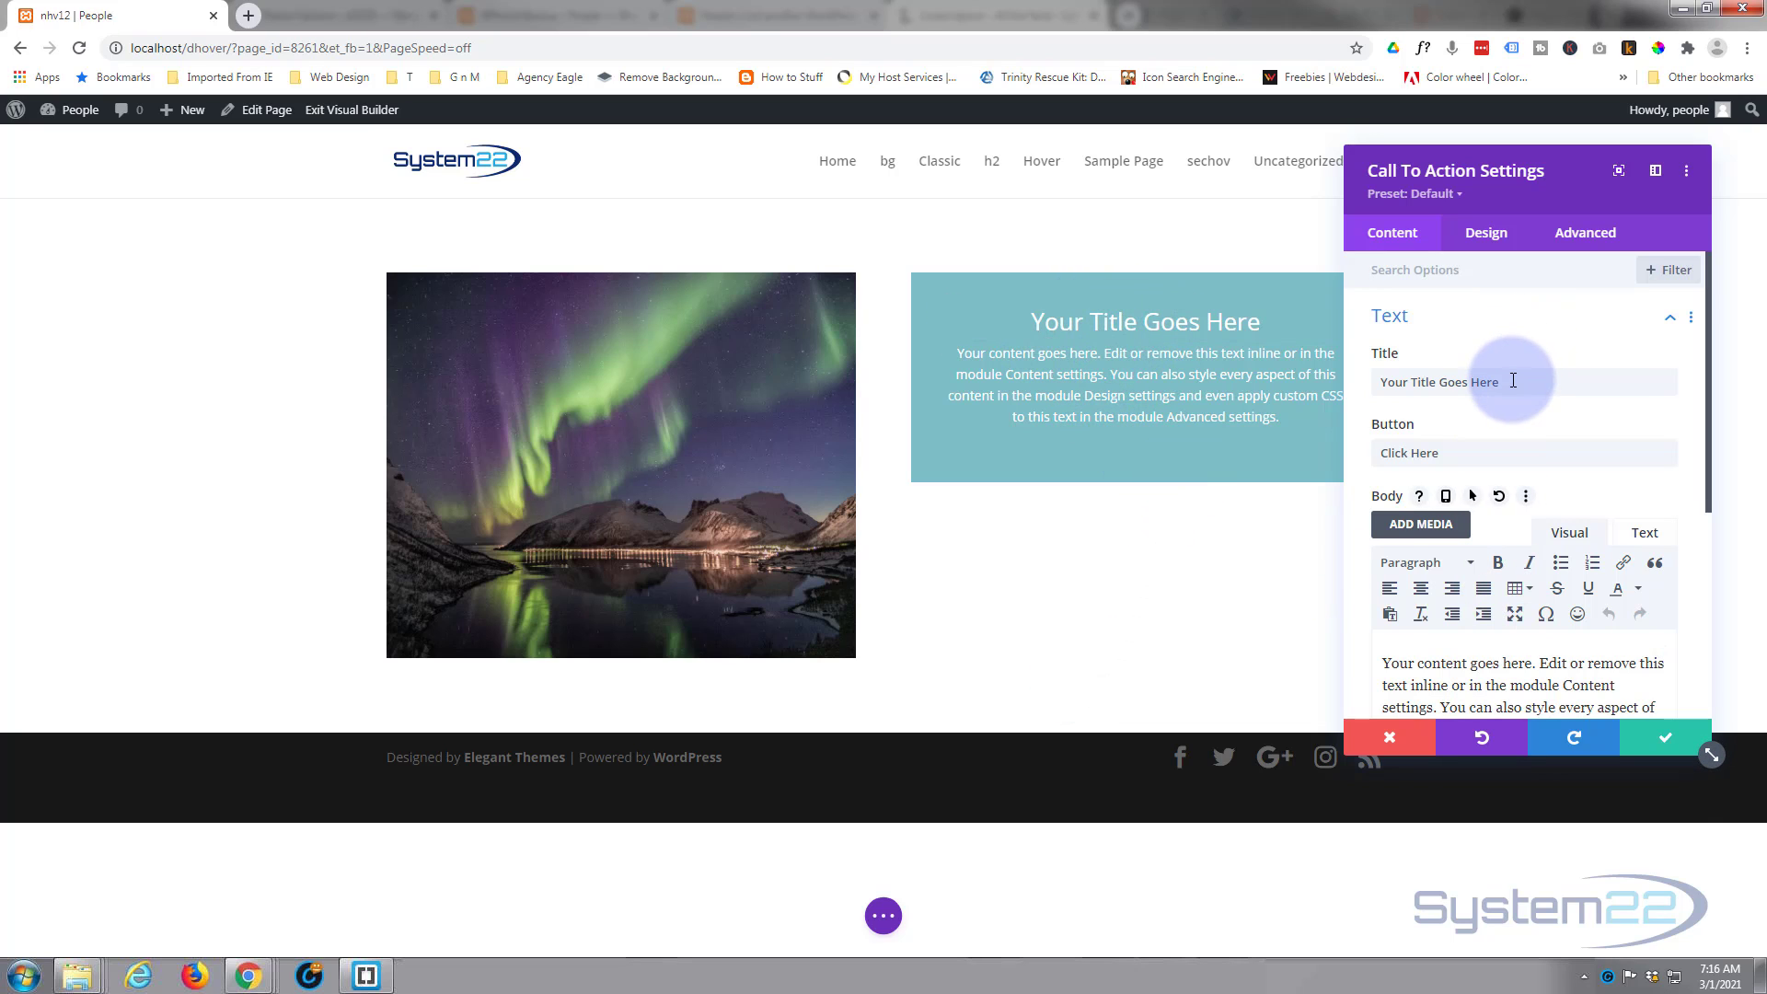
Set the Call To Action module's title to "Your Great Title"
{"action": "left_click_drag", "start_coordinate": [1513, 378], "coordinate": [1363, 369]}
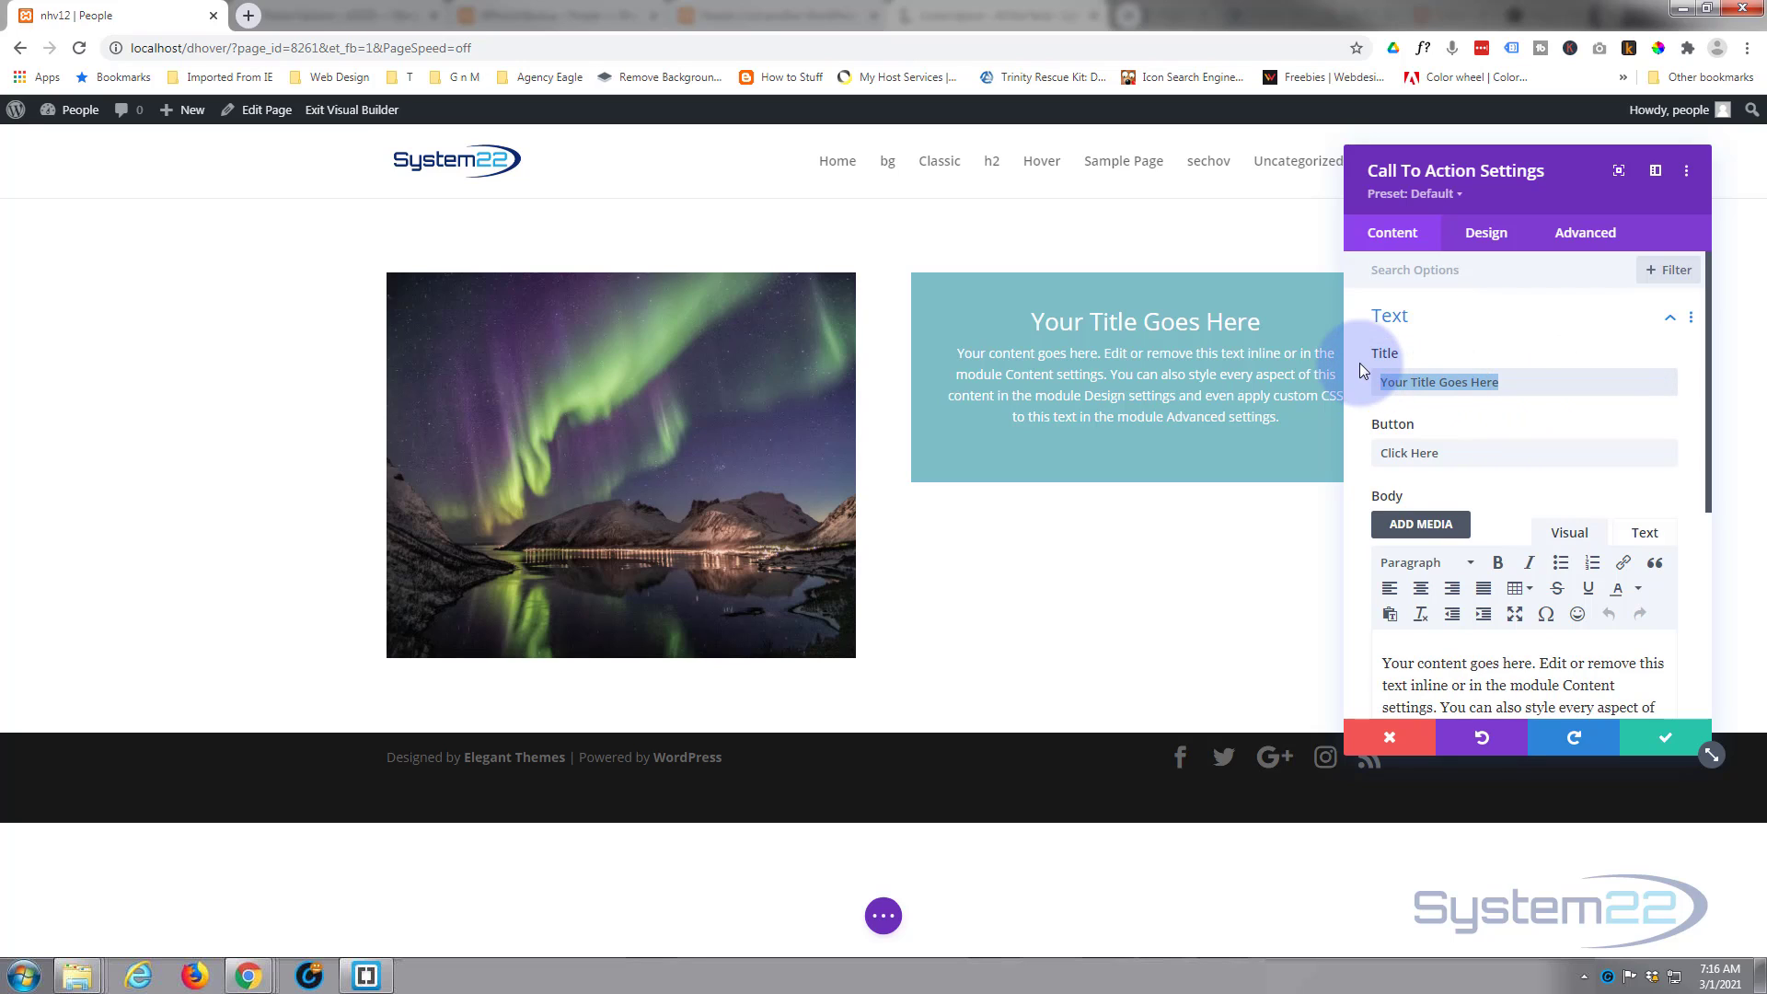
{"action": "type", "text": "Your"}
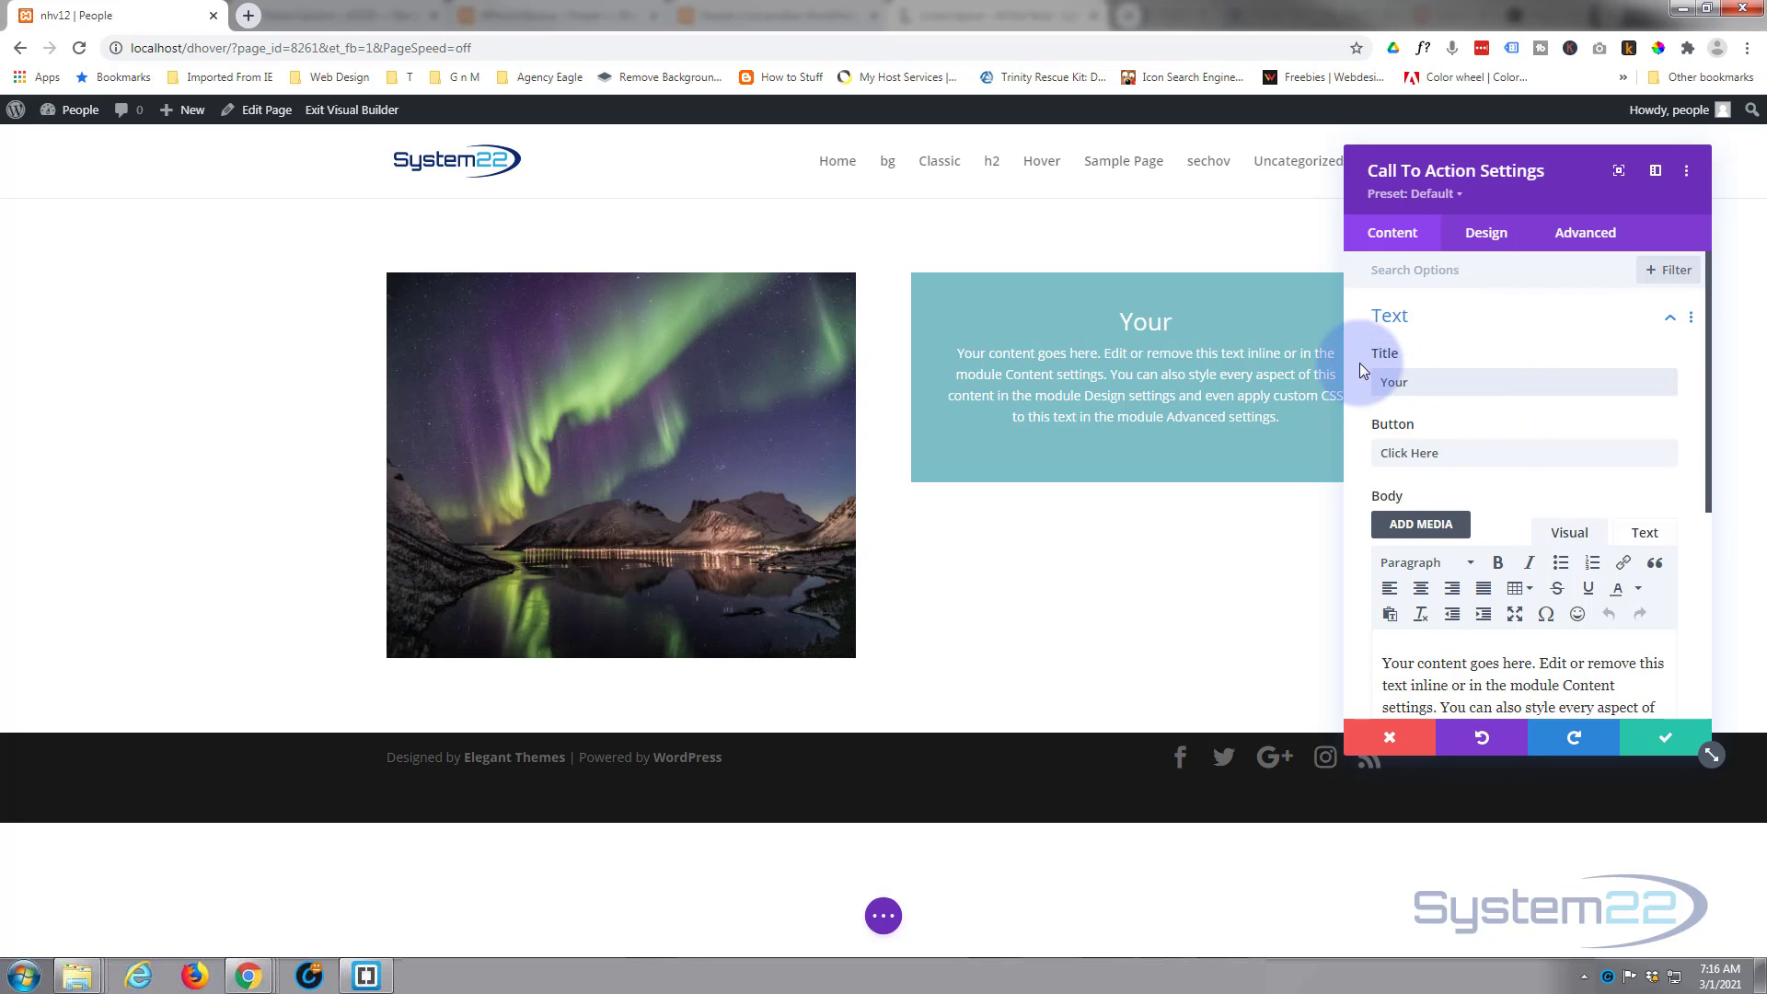
{"action": "type", "text": " Great T"}
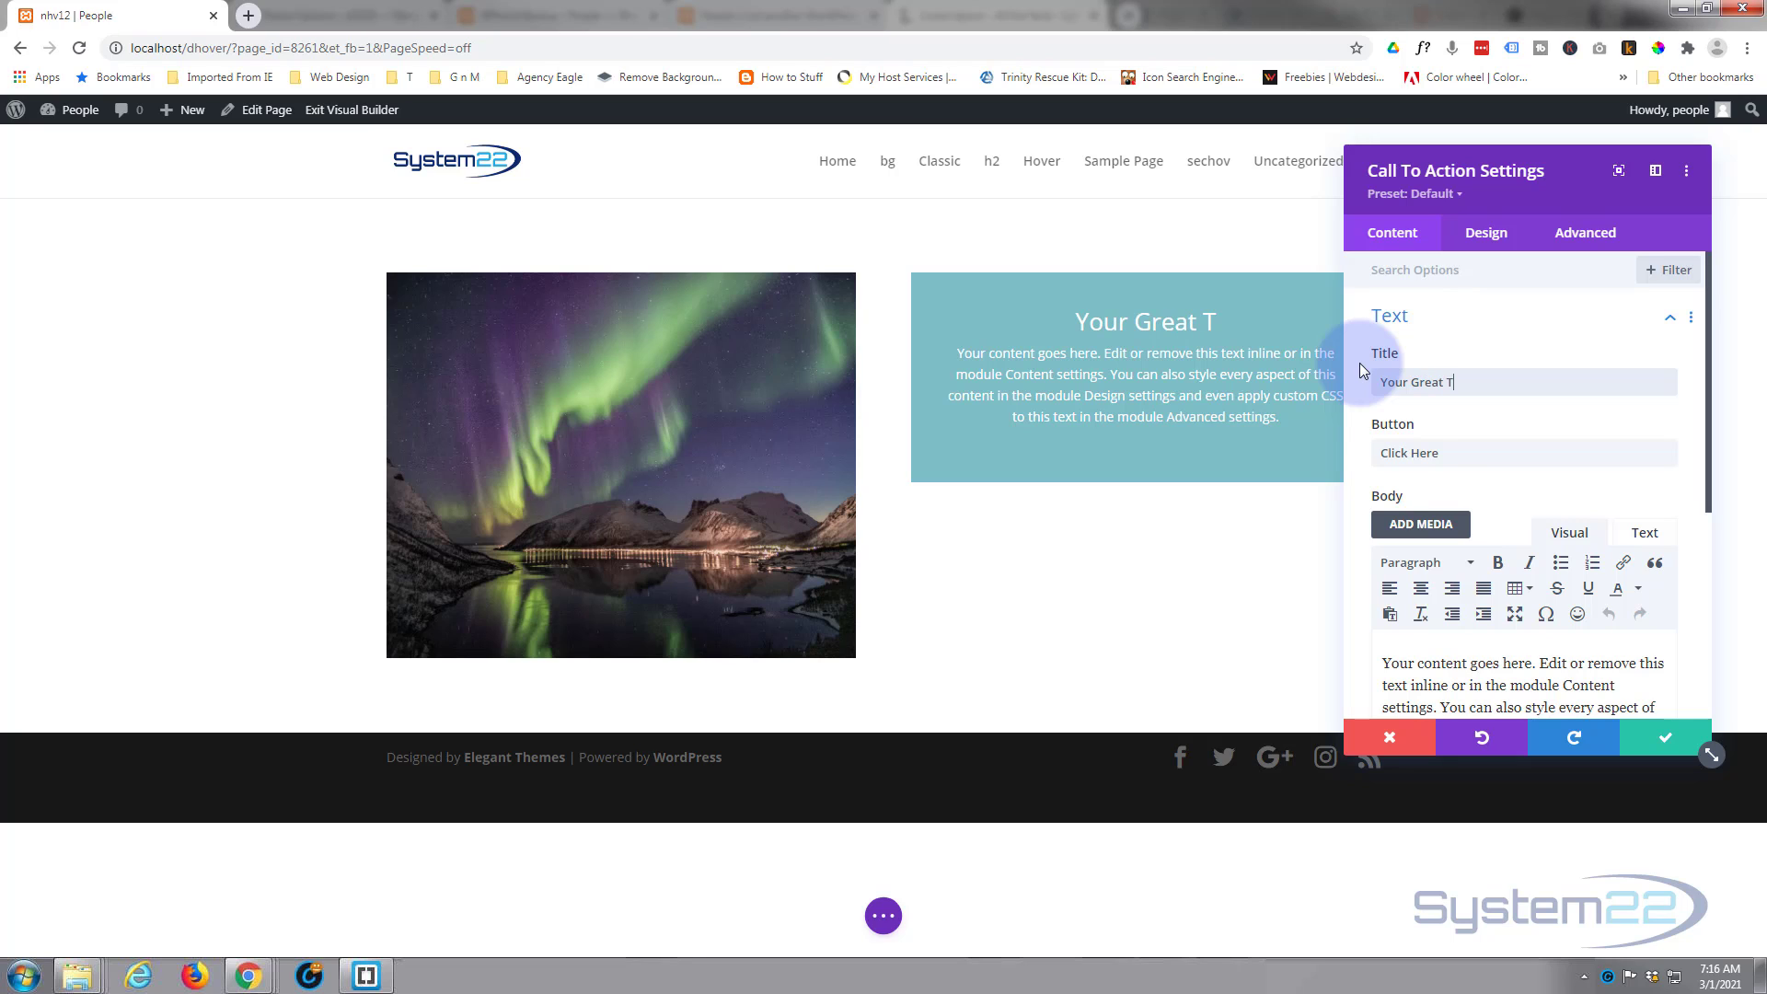
{"action": "type", "text": "itle"}
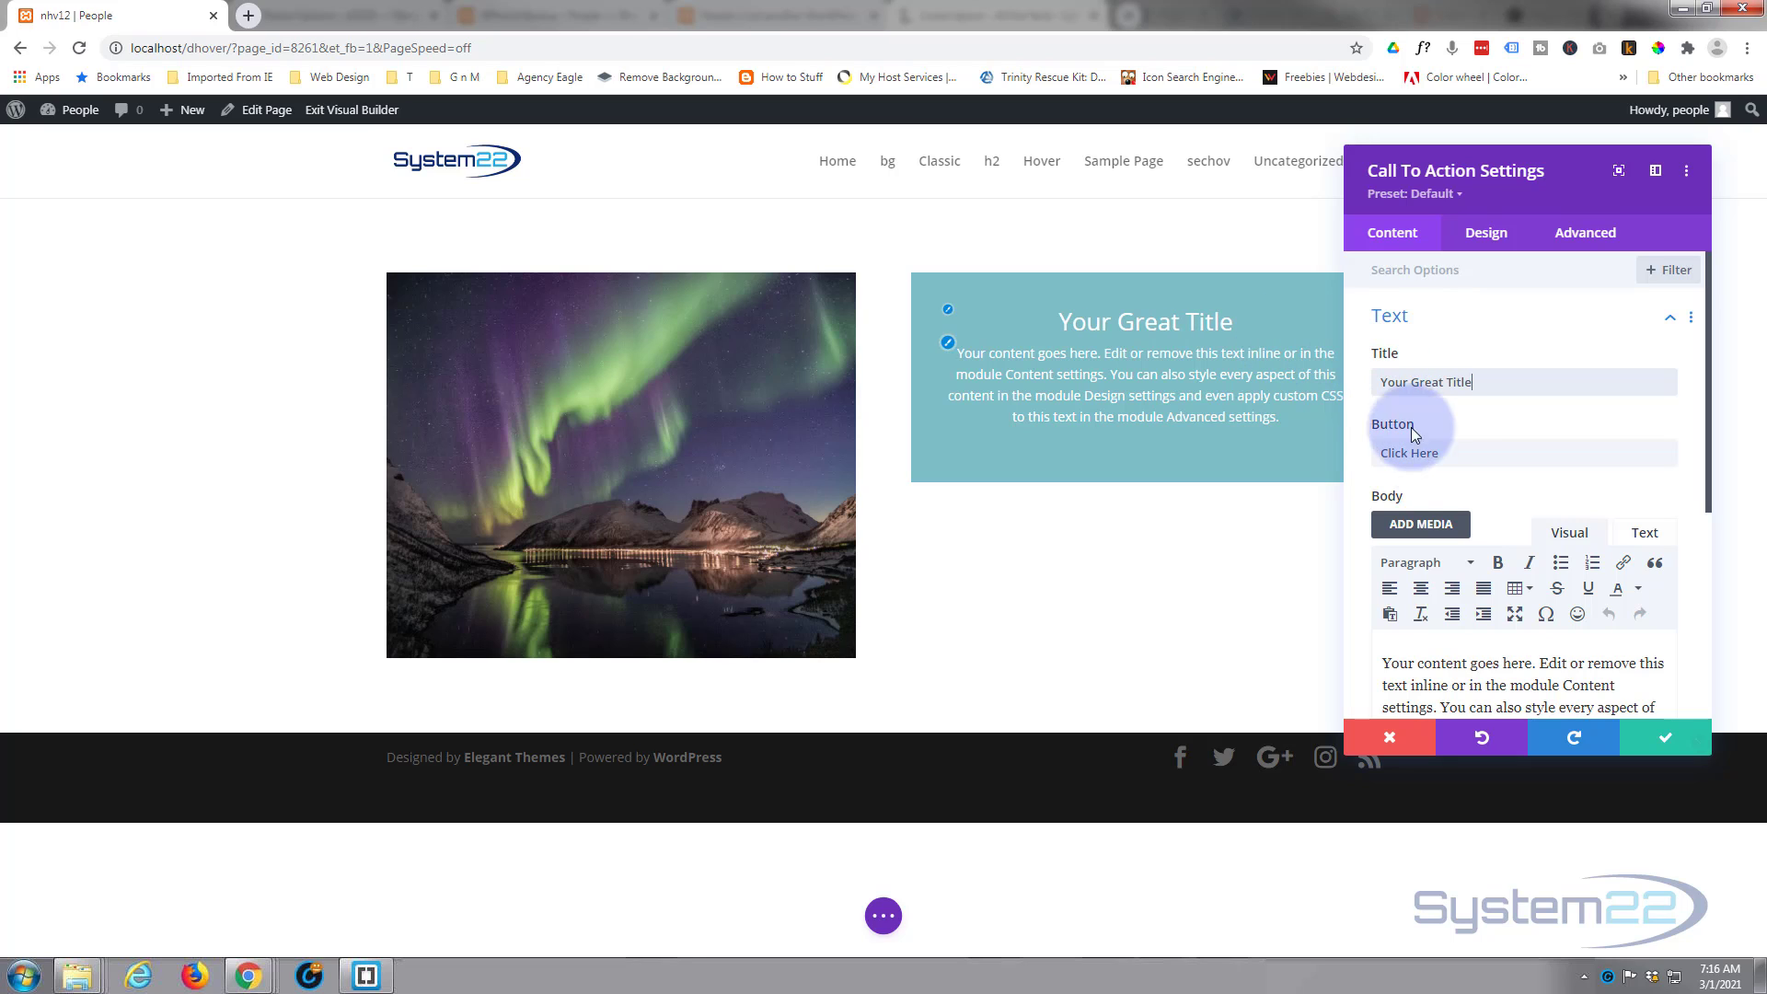
Replace the Call To Action module's placeholder body text with "Subtitle"
{"action": "scroll", "coordinate": [1436, 442], "scroll_direction": "down", "scroll_amount": 1}
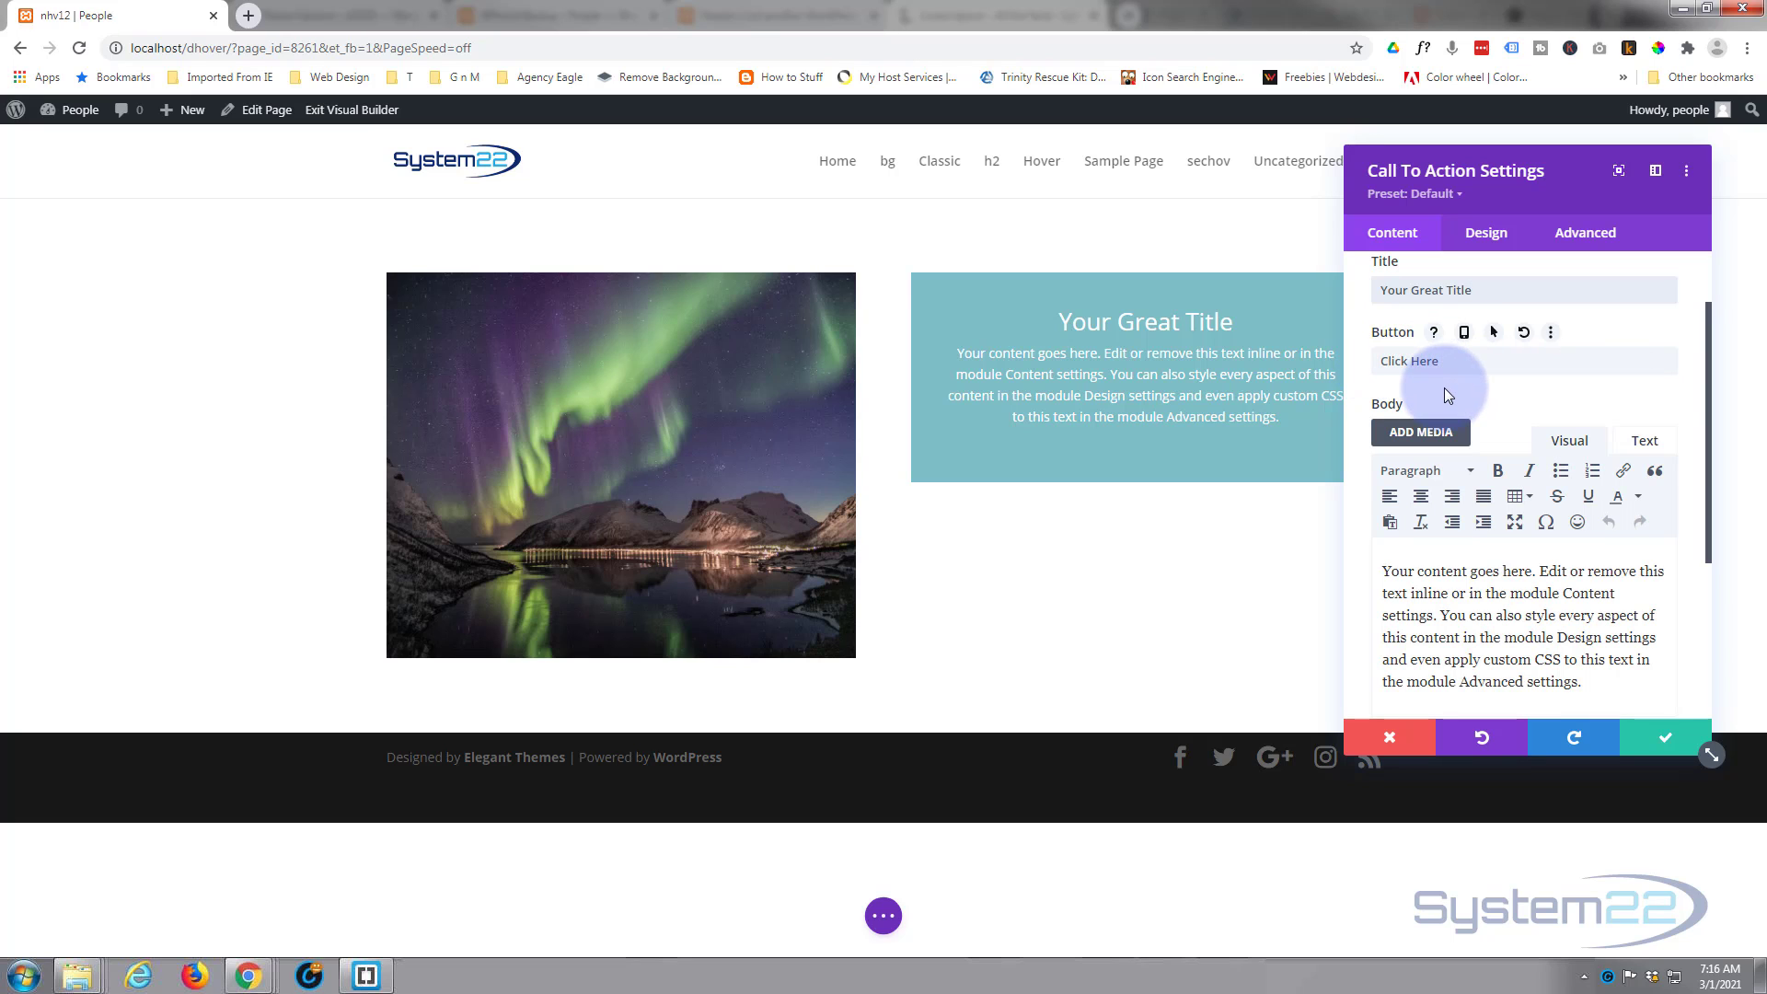
{"action": "scroll", "coordinate": [1449, 384], "scroll_direction": "down", "scroll_amount": 1}
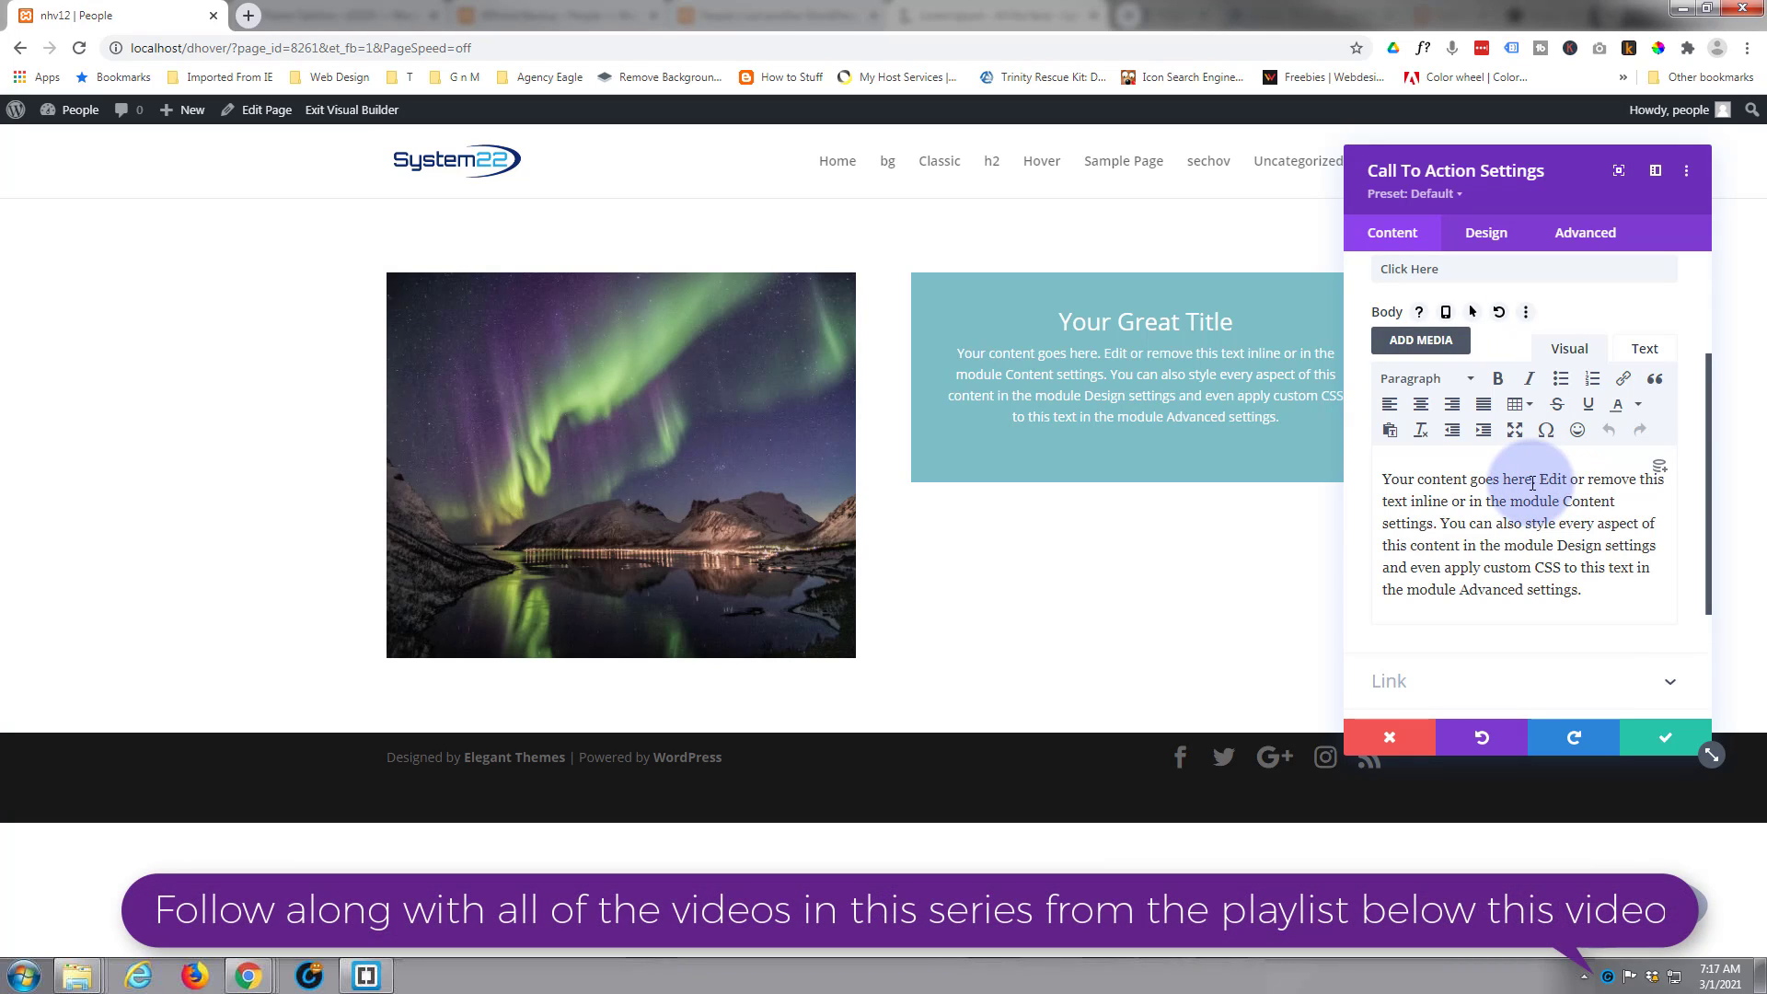
{"action": "left_click_drag", "start_coordinate": [1382, 480], "coordinate": [1601, 600]}
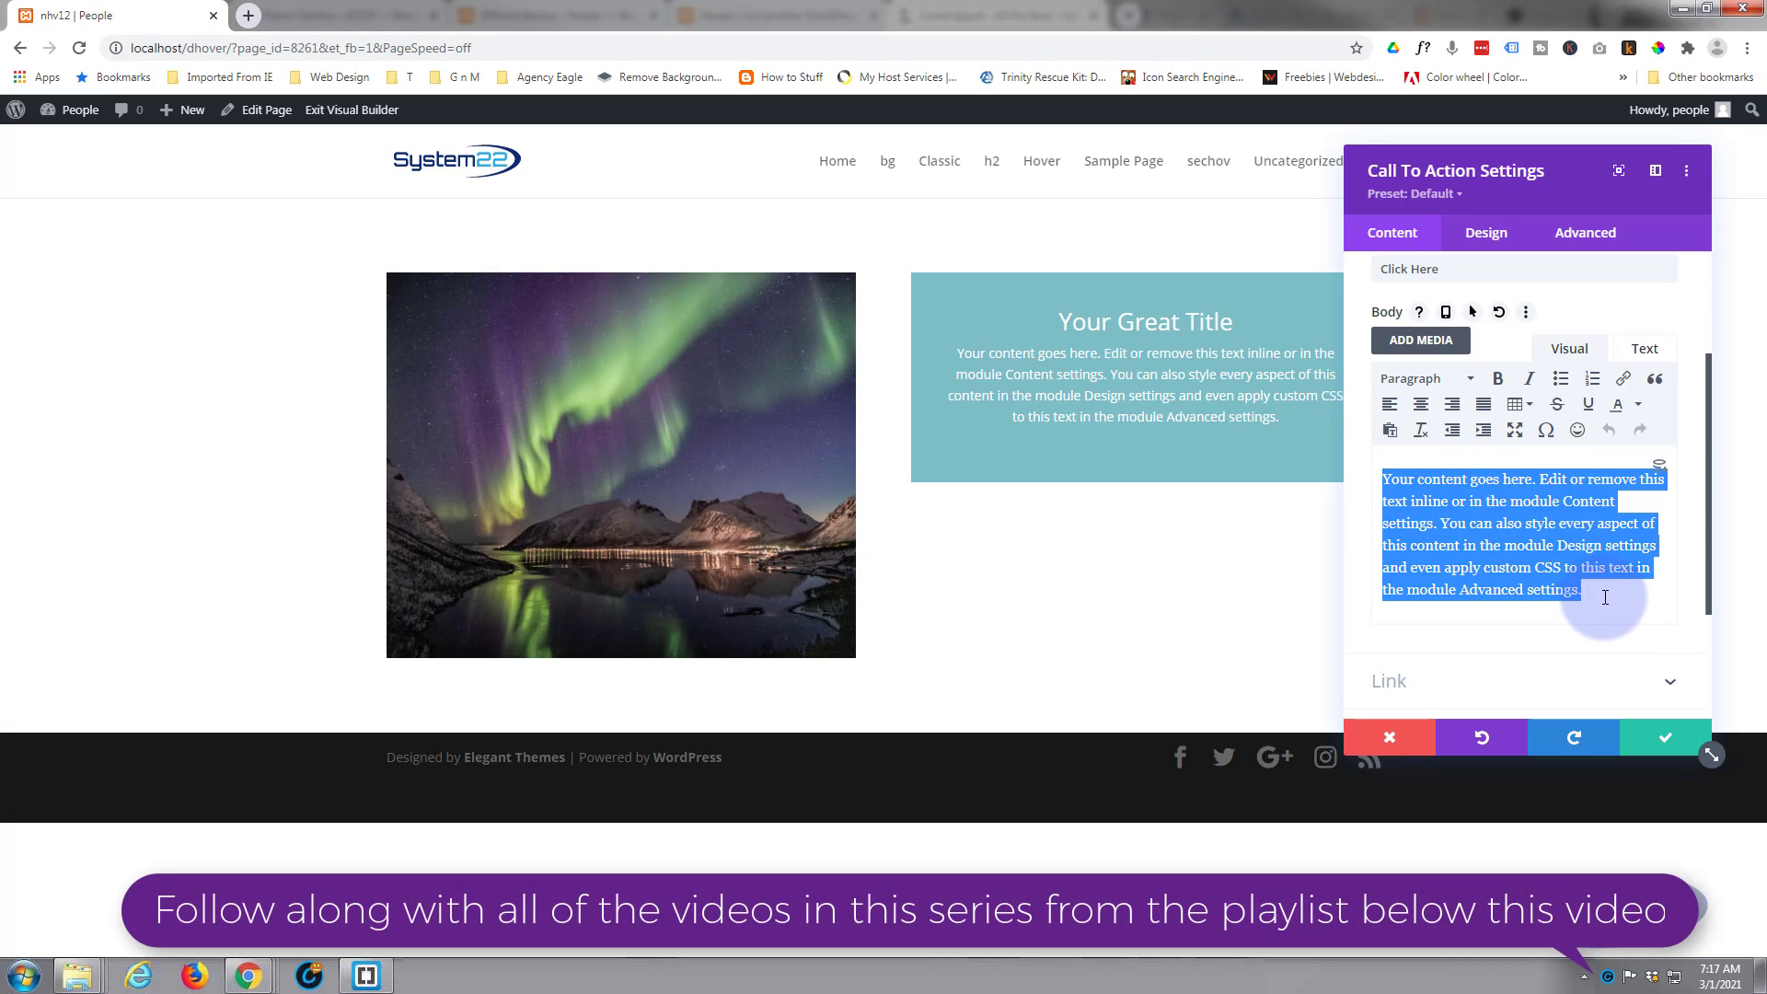
{"action": "key", "text": "BackSpace"}
{"action": "type", "text": "Subtitle"}
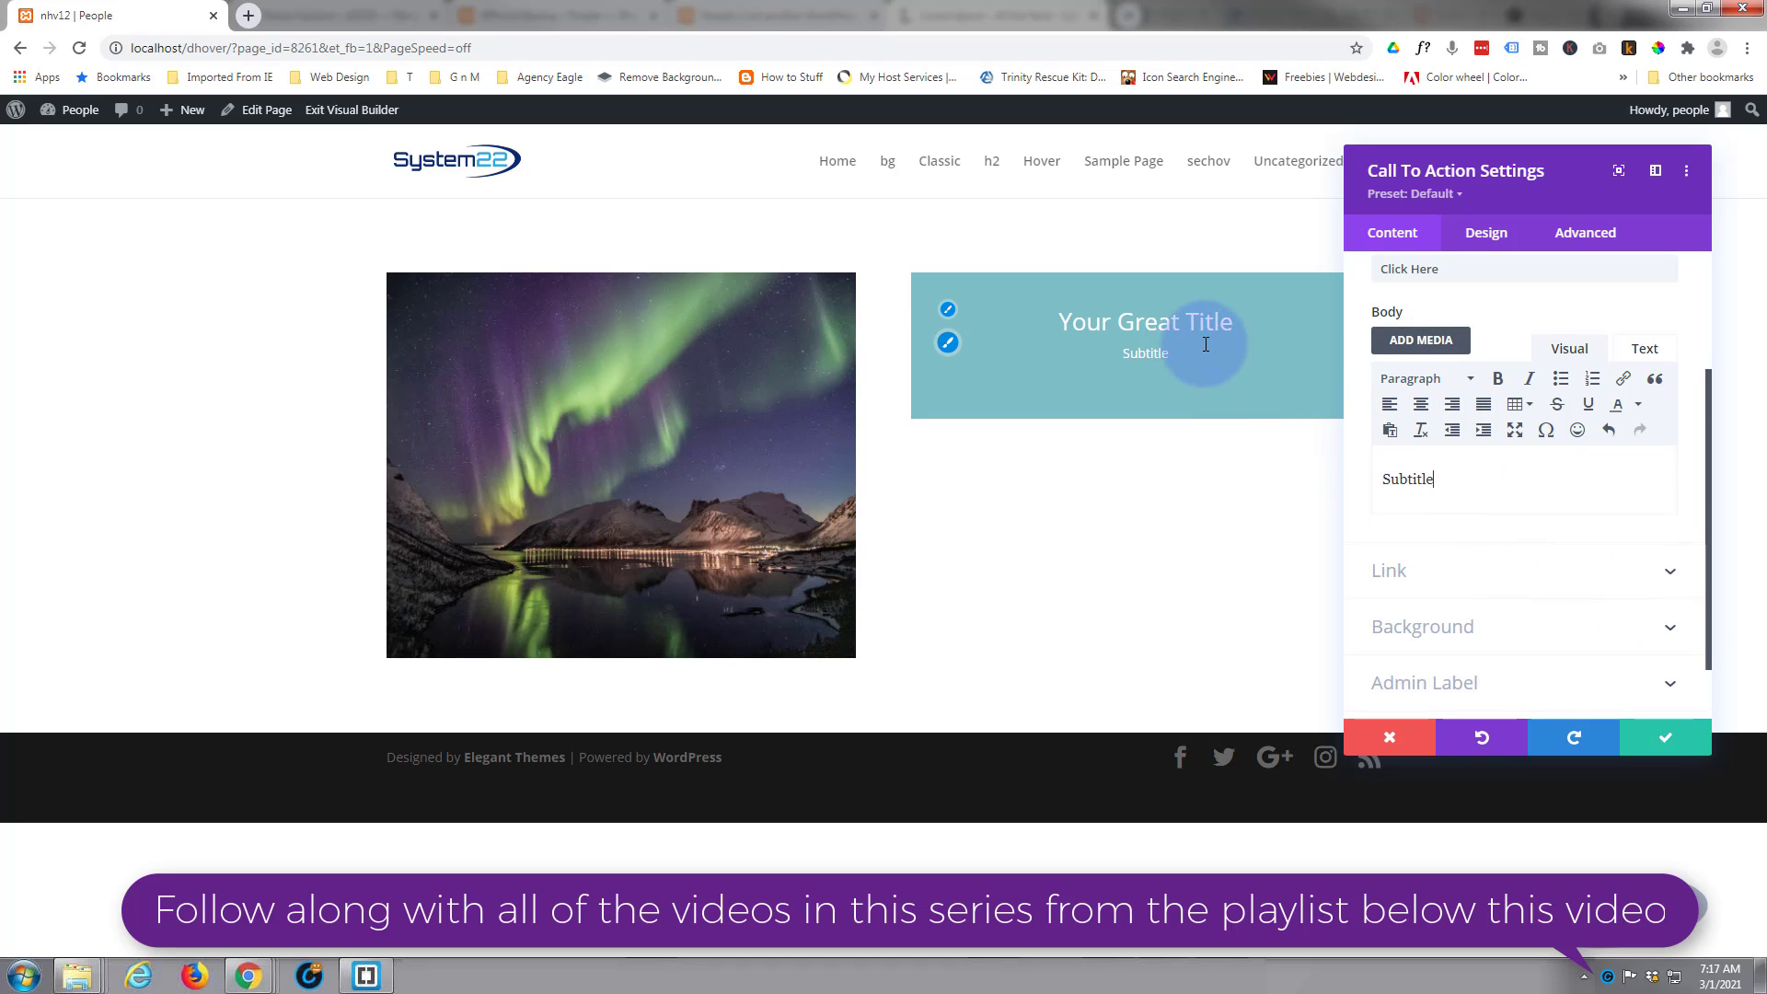
Try "#" as the Call To Action's button link URL and clear it again
{"action": "scroll", "coordinate": [1479, 506], "scroll_direction": "down", "scroll_amount": 1}
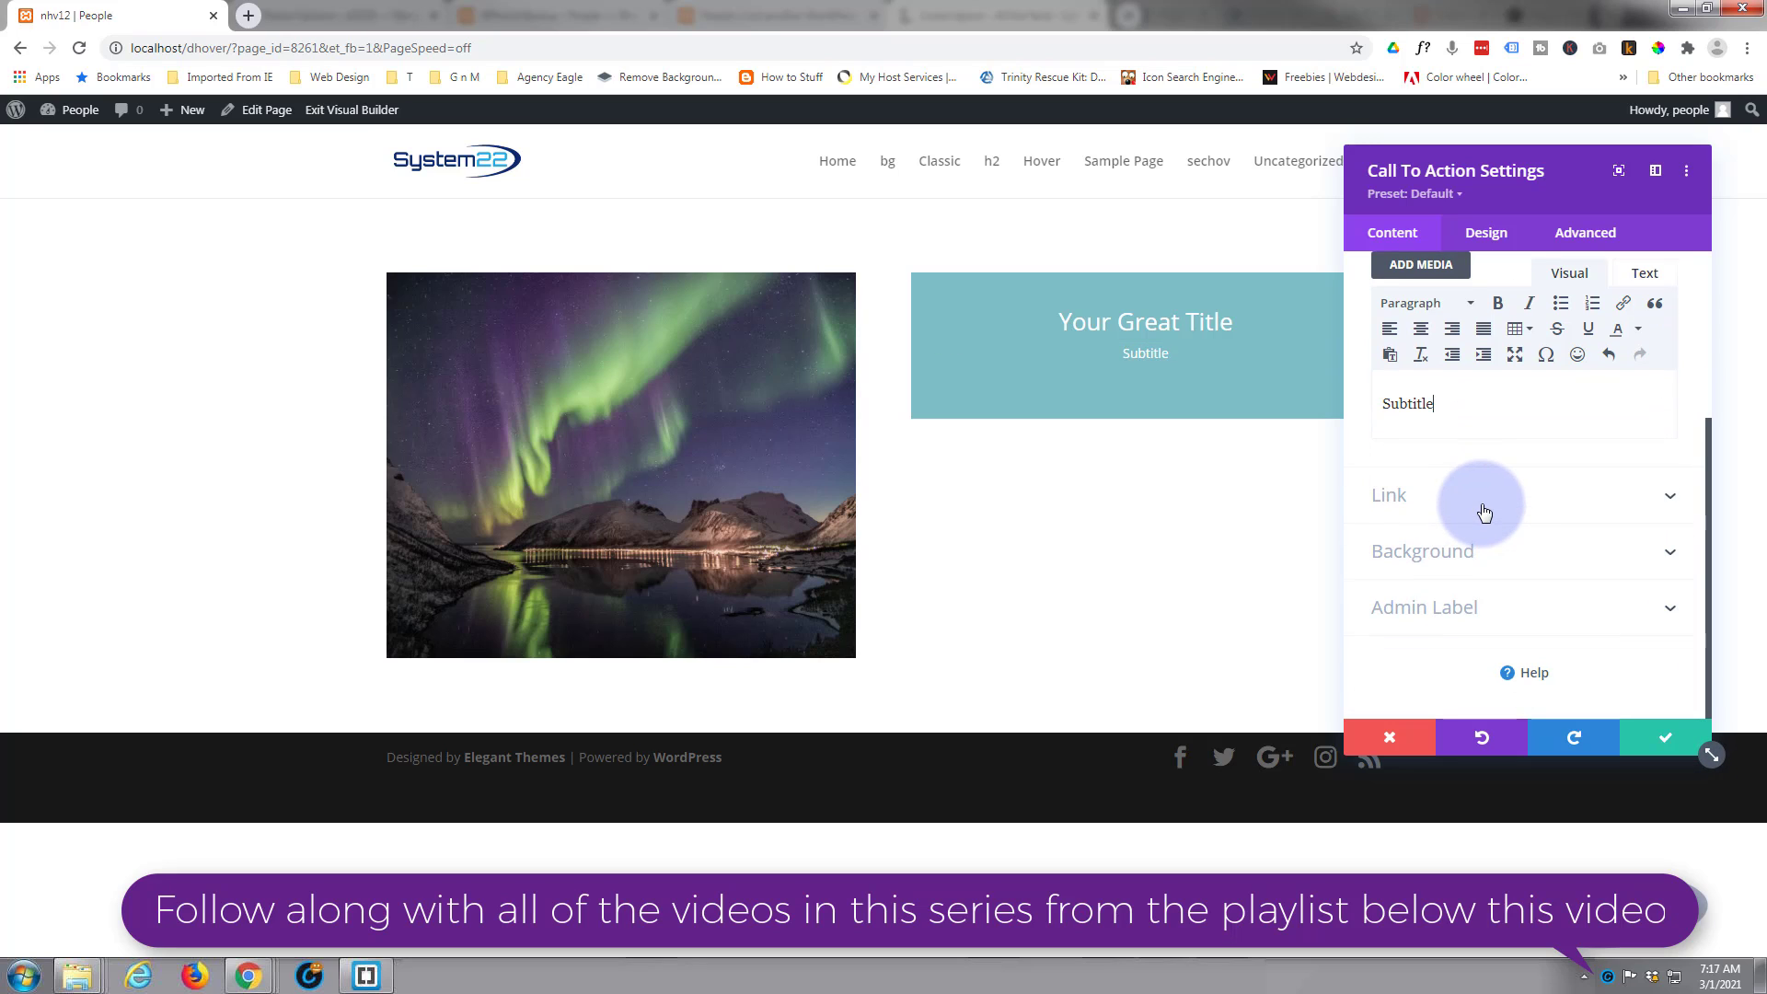
{"action": "left_click", "coordinate": [1483, 512]}
{"action": "left_click", "coordinate": [1406, 348]}
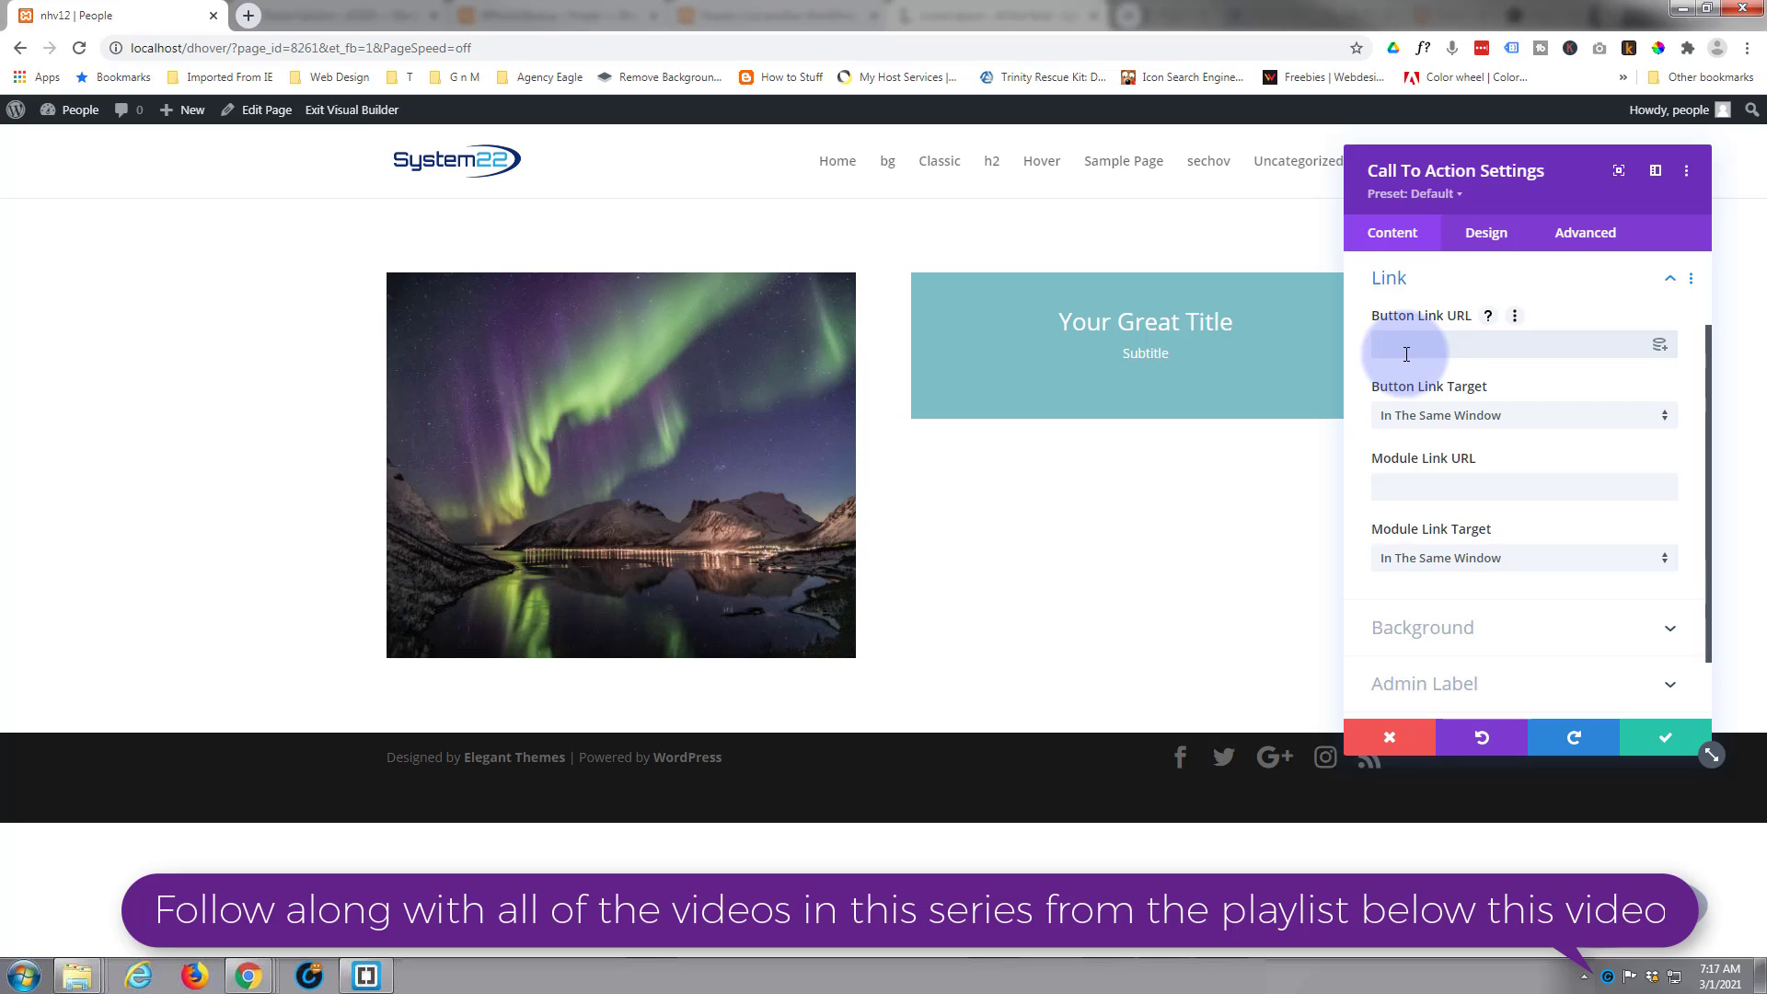
{"action": "type", "text": "#"}
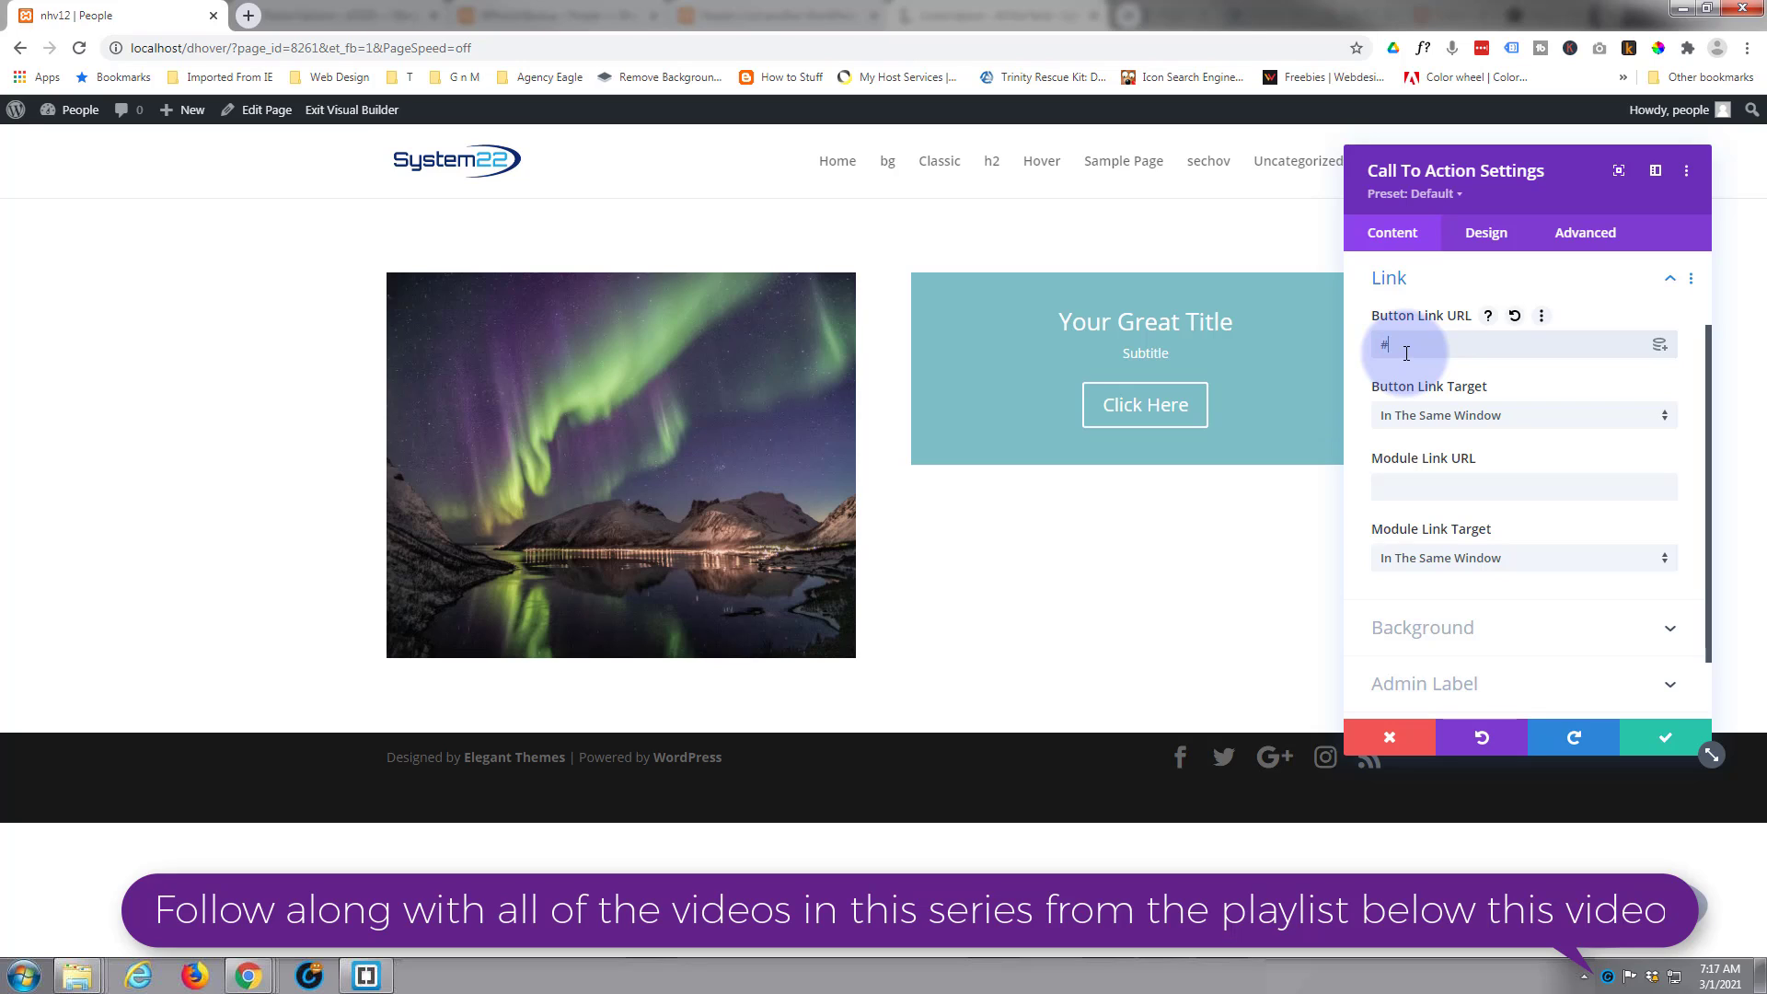
{"action": "left_click_drag", "start_coordinate": [1409, 347], "coordinate": [1356, 342]}
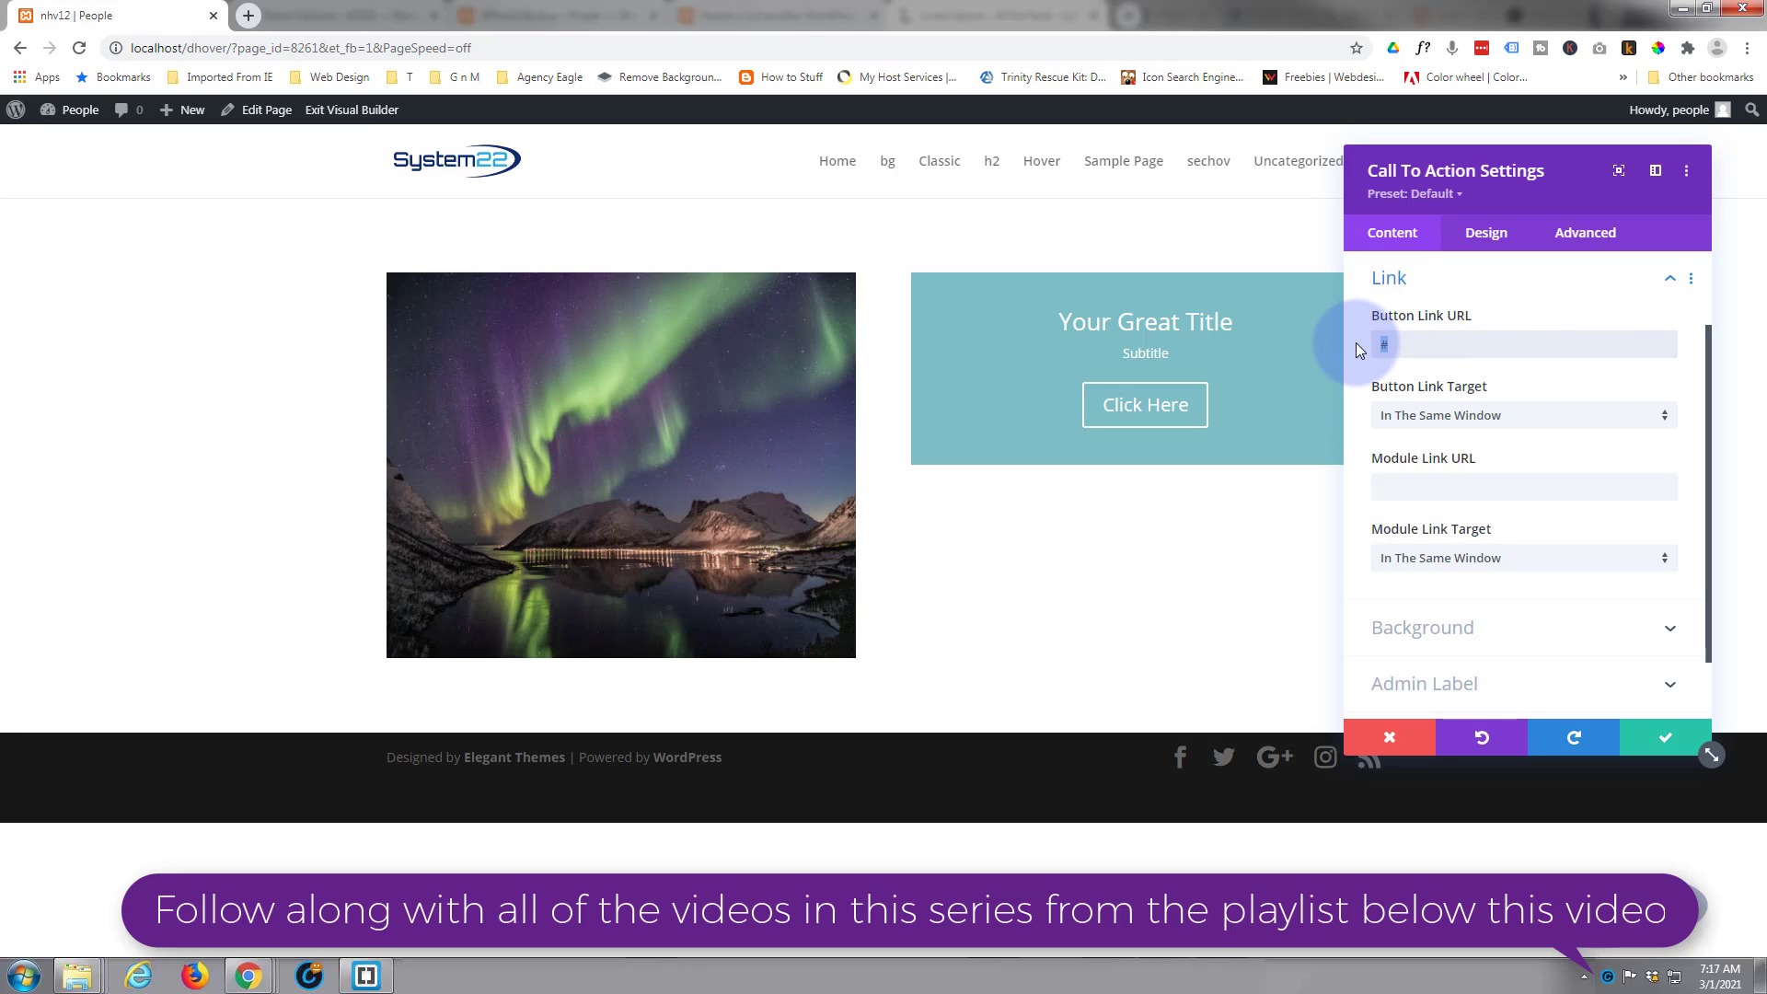
{"action": "key", "text": "BackSpace"}
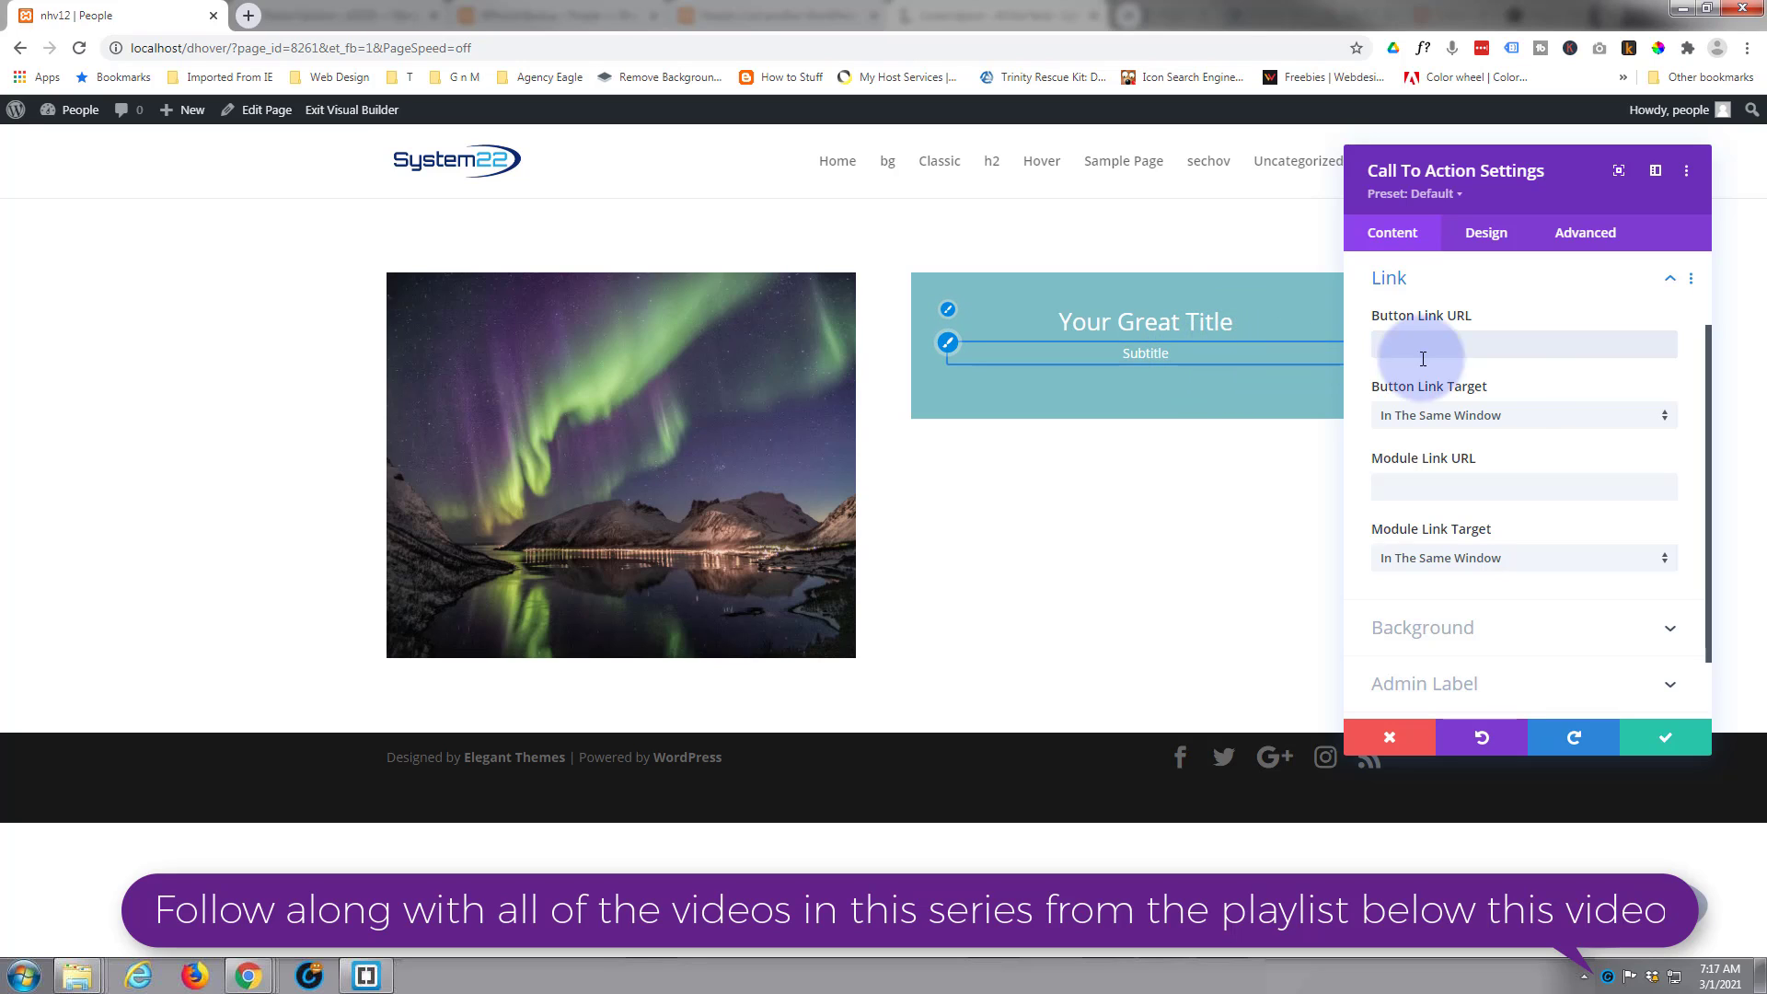
Remove the Call To Action module's background color and save the module settings
{"action": "scroll", "coordinate": [1524, 396], "scroll_direction": "down", "scroll_amount": 2}
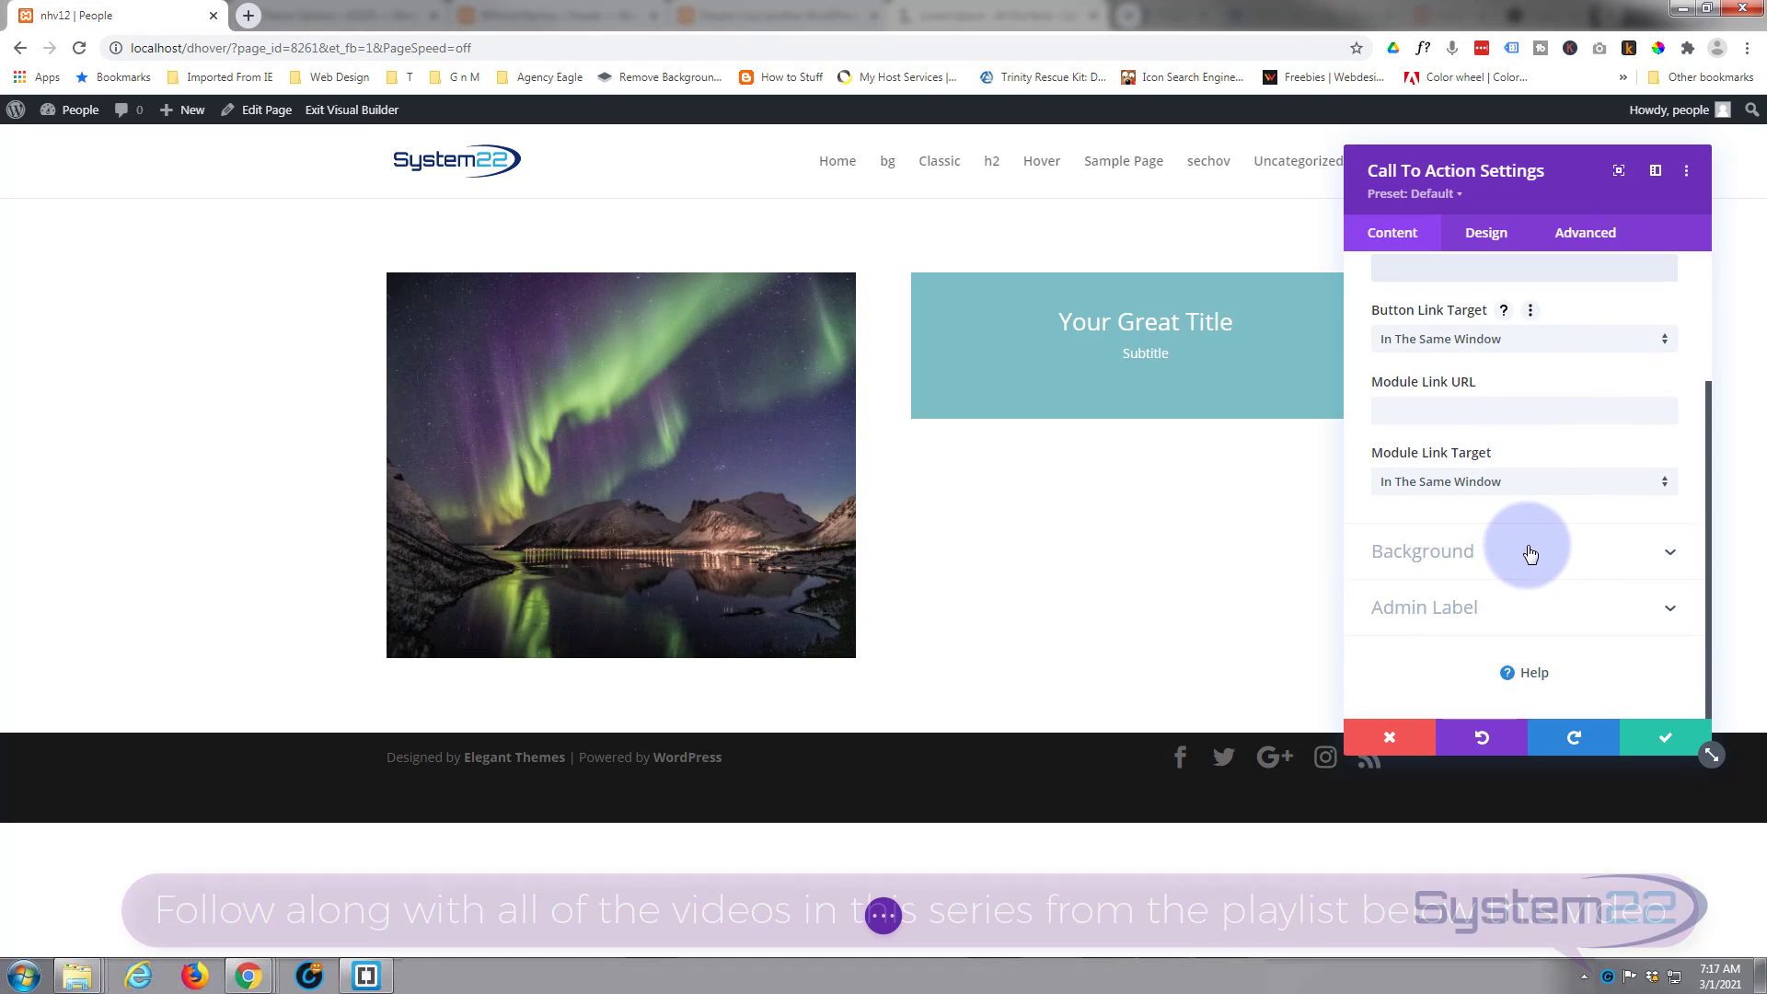
{"action": "left_click", "coordinate": [1531, 565]}
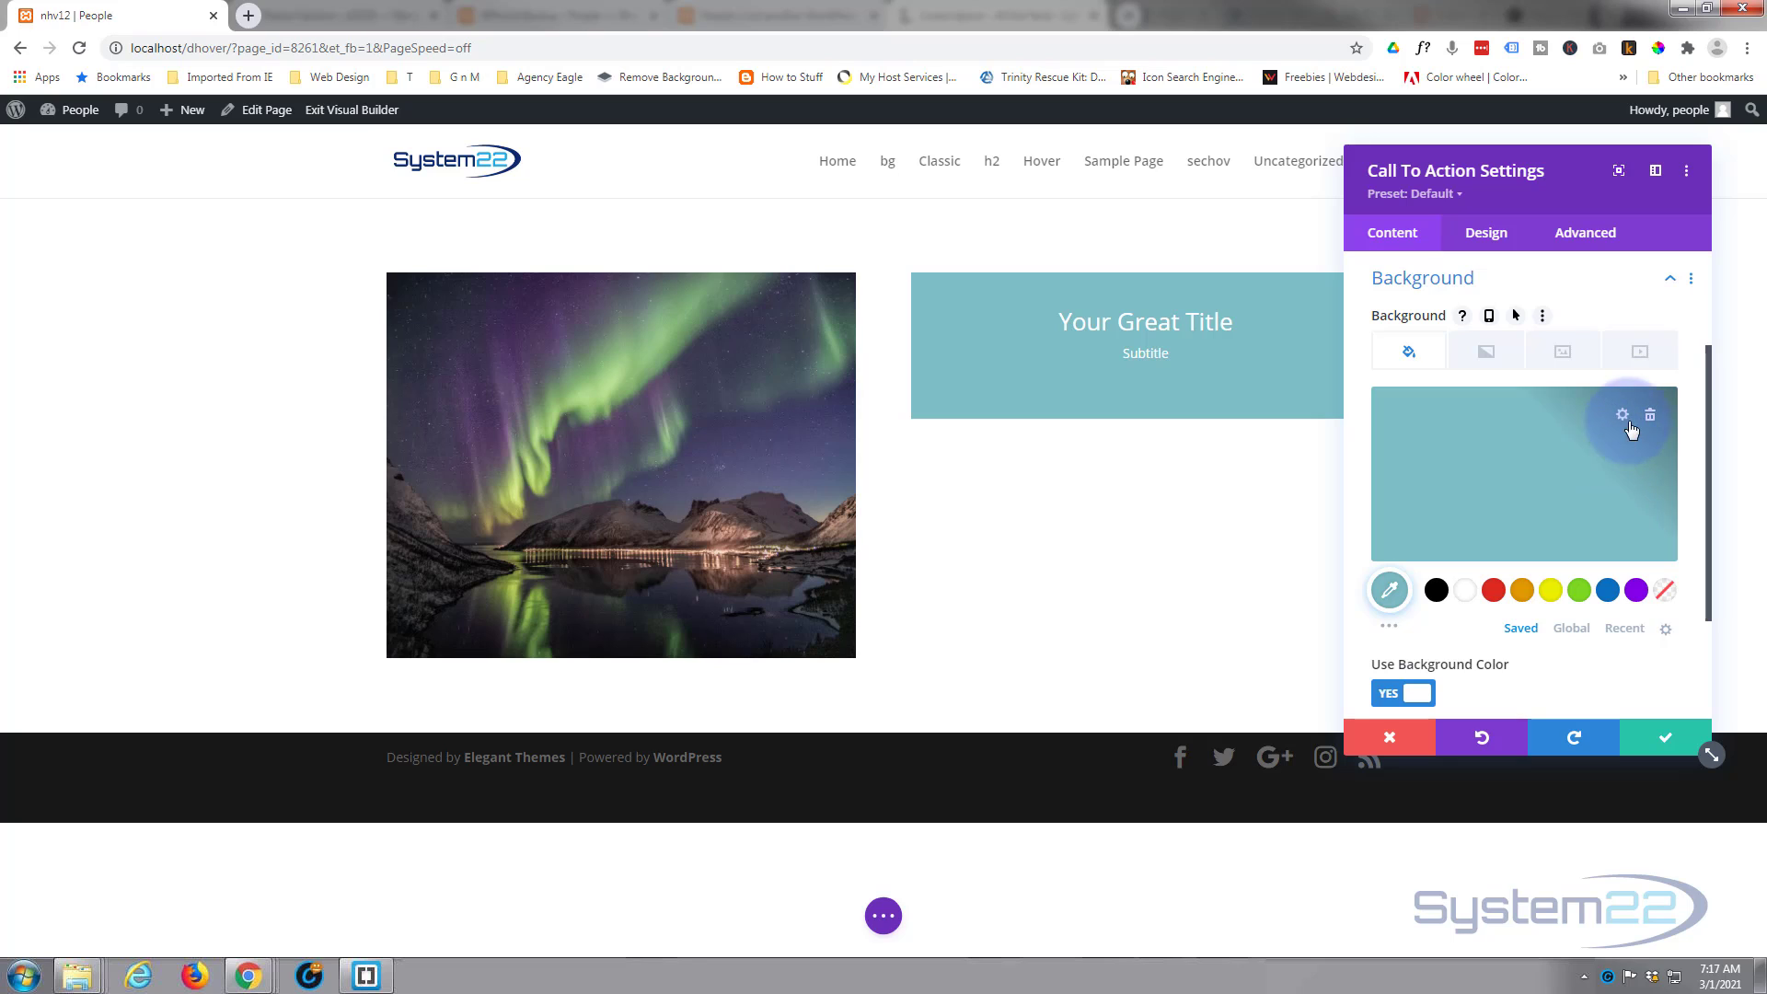
{"action": "left_click", "coordinate": [1650, 420]}
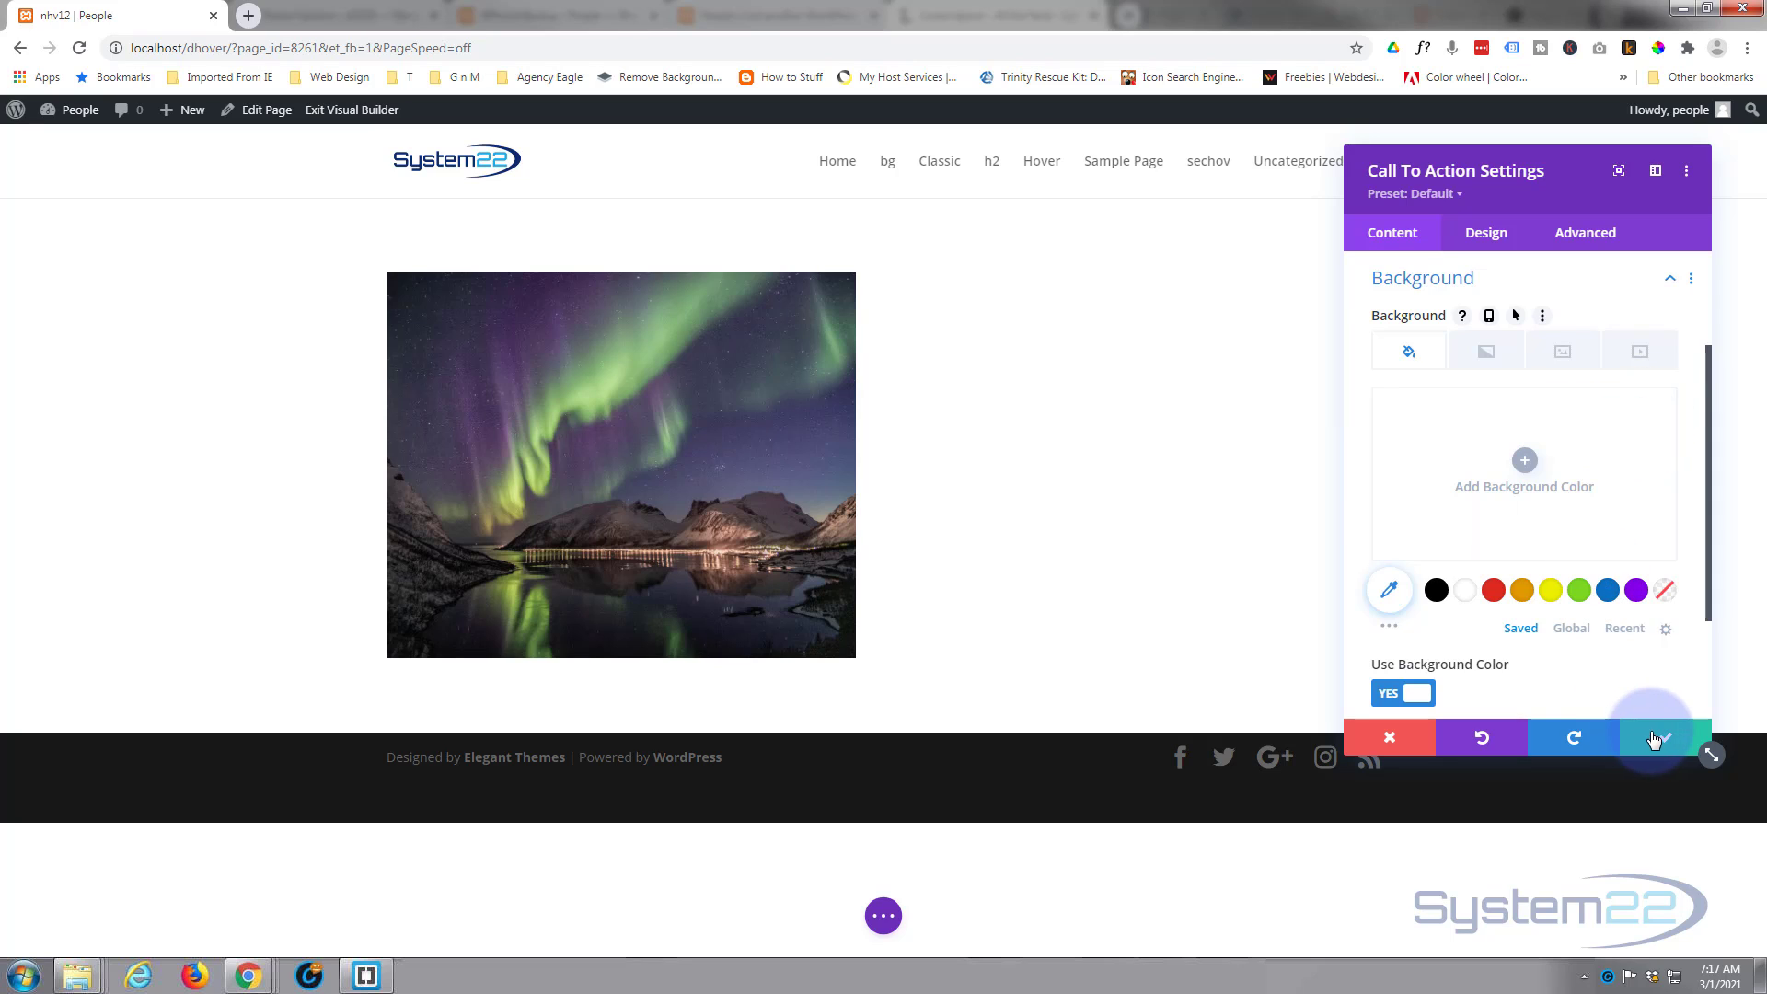
{"action": "left_click", "coordinate": [1660, 738]}
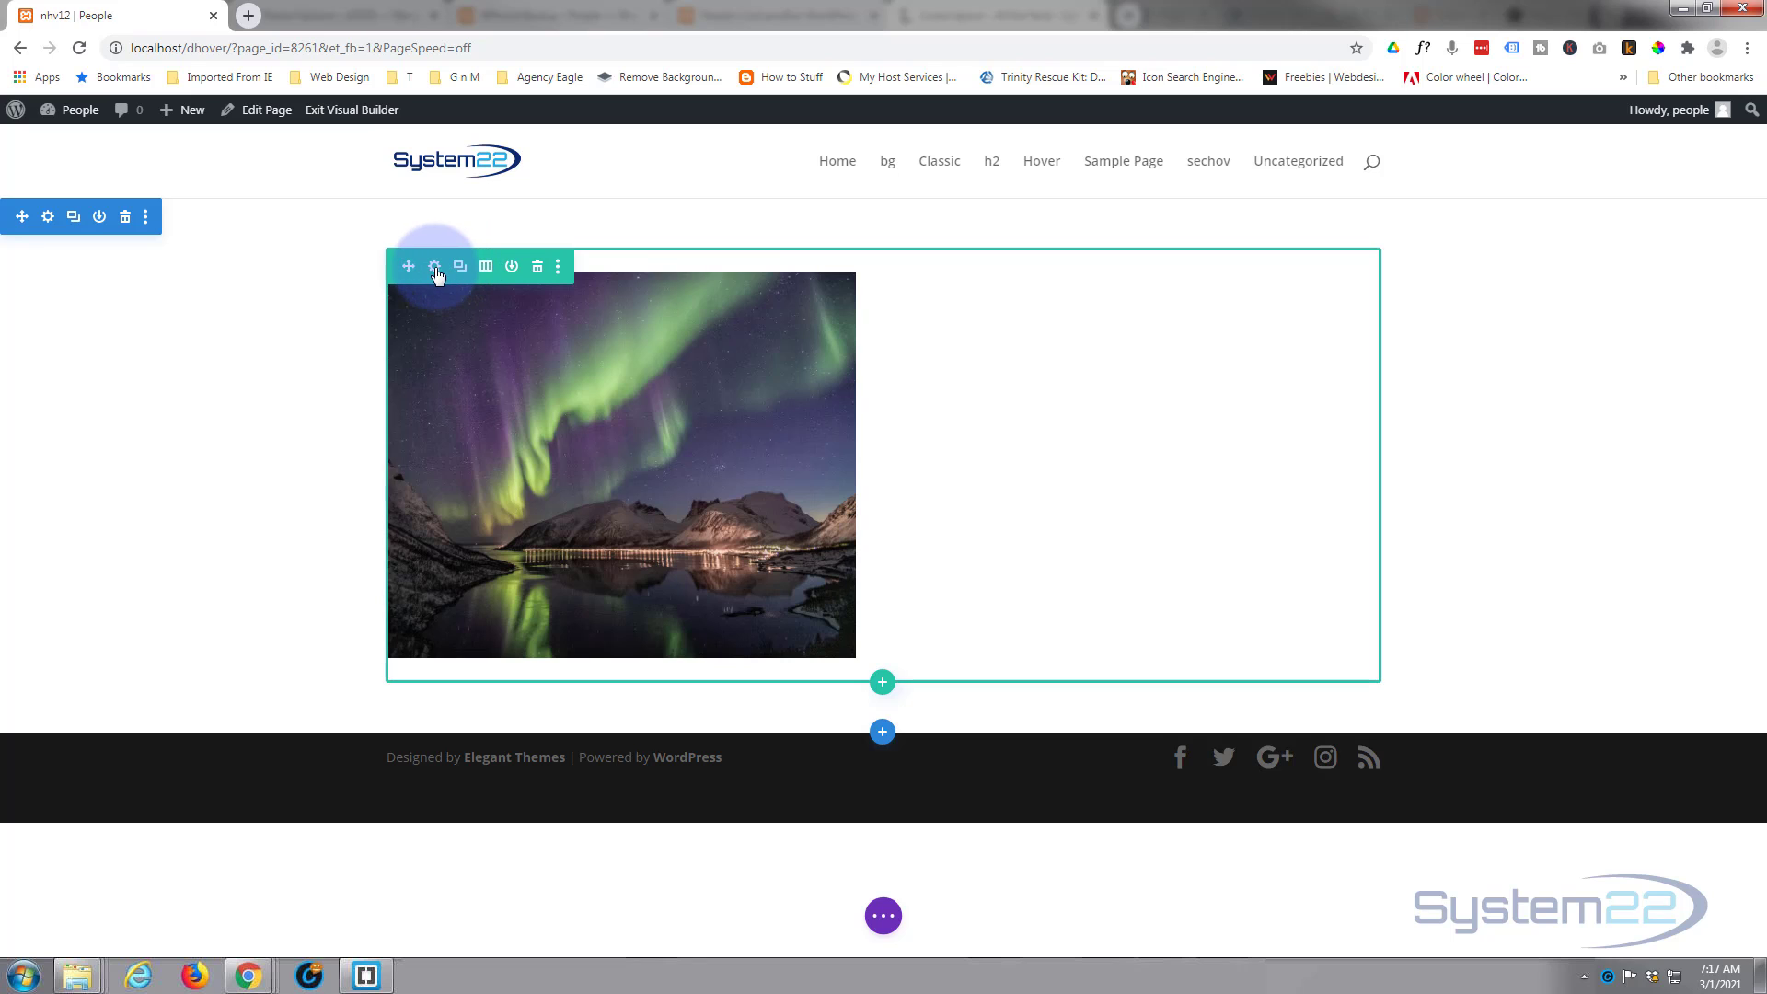
Set pexels-pixabay-36717.jpg from the media library as the background image of the row's second column
{"action": "left_click", "coordinate": [434, 269]}
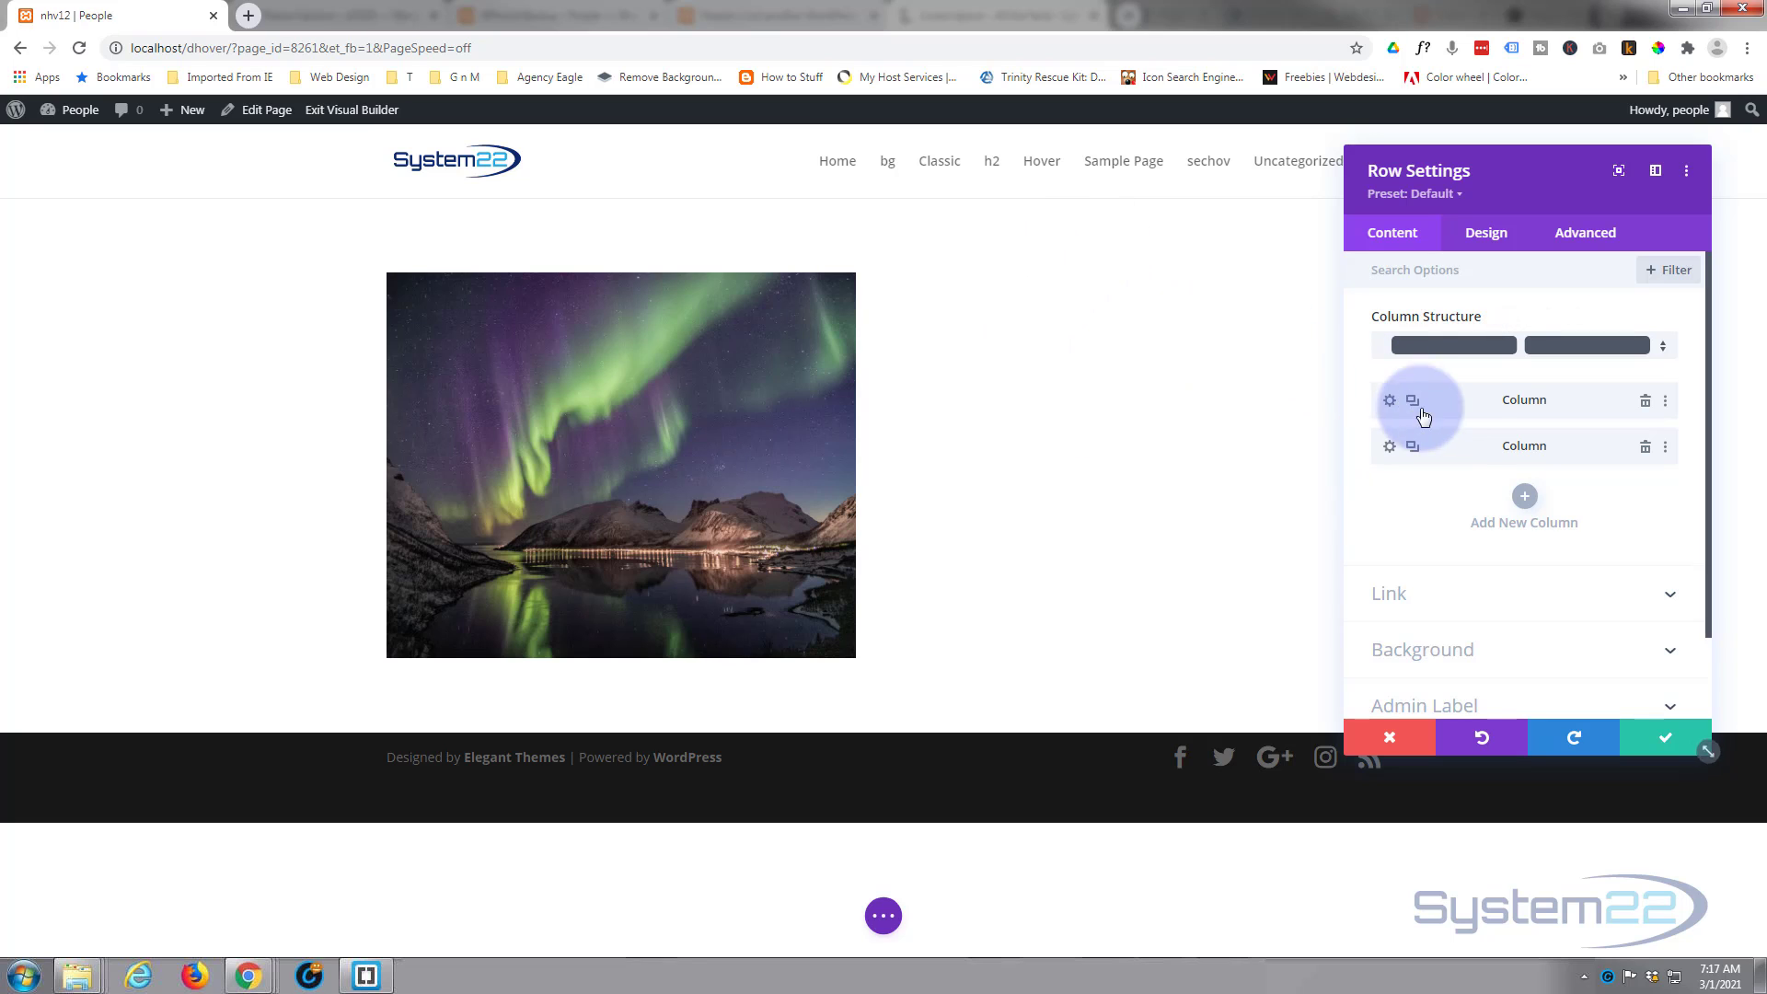
{"action": "left_click", "coordinate": [1390, 449]}
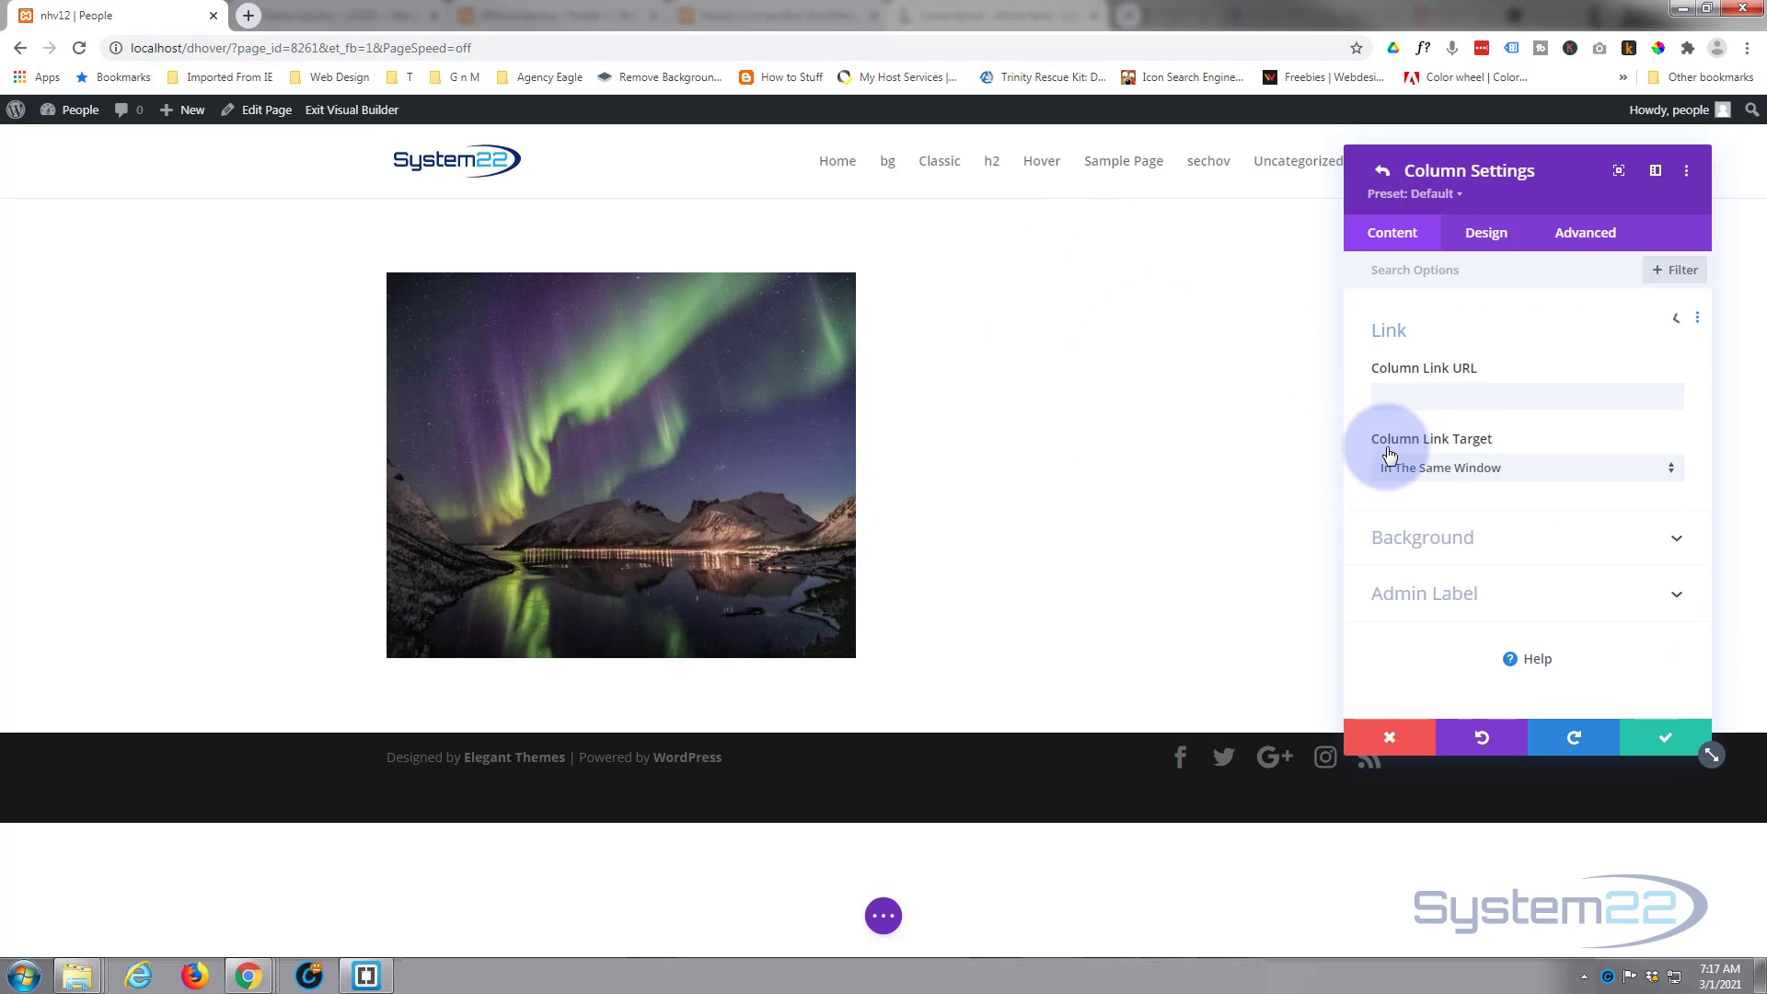
{"action": "left_click", "coordinate": [1517, 534]}
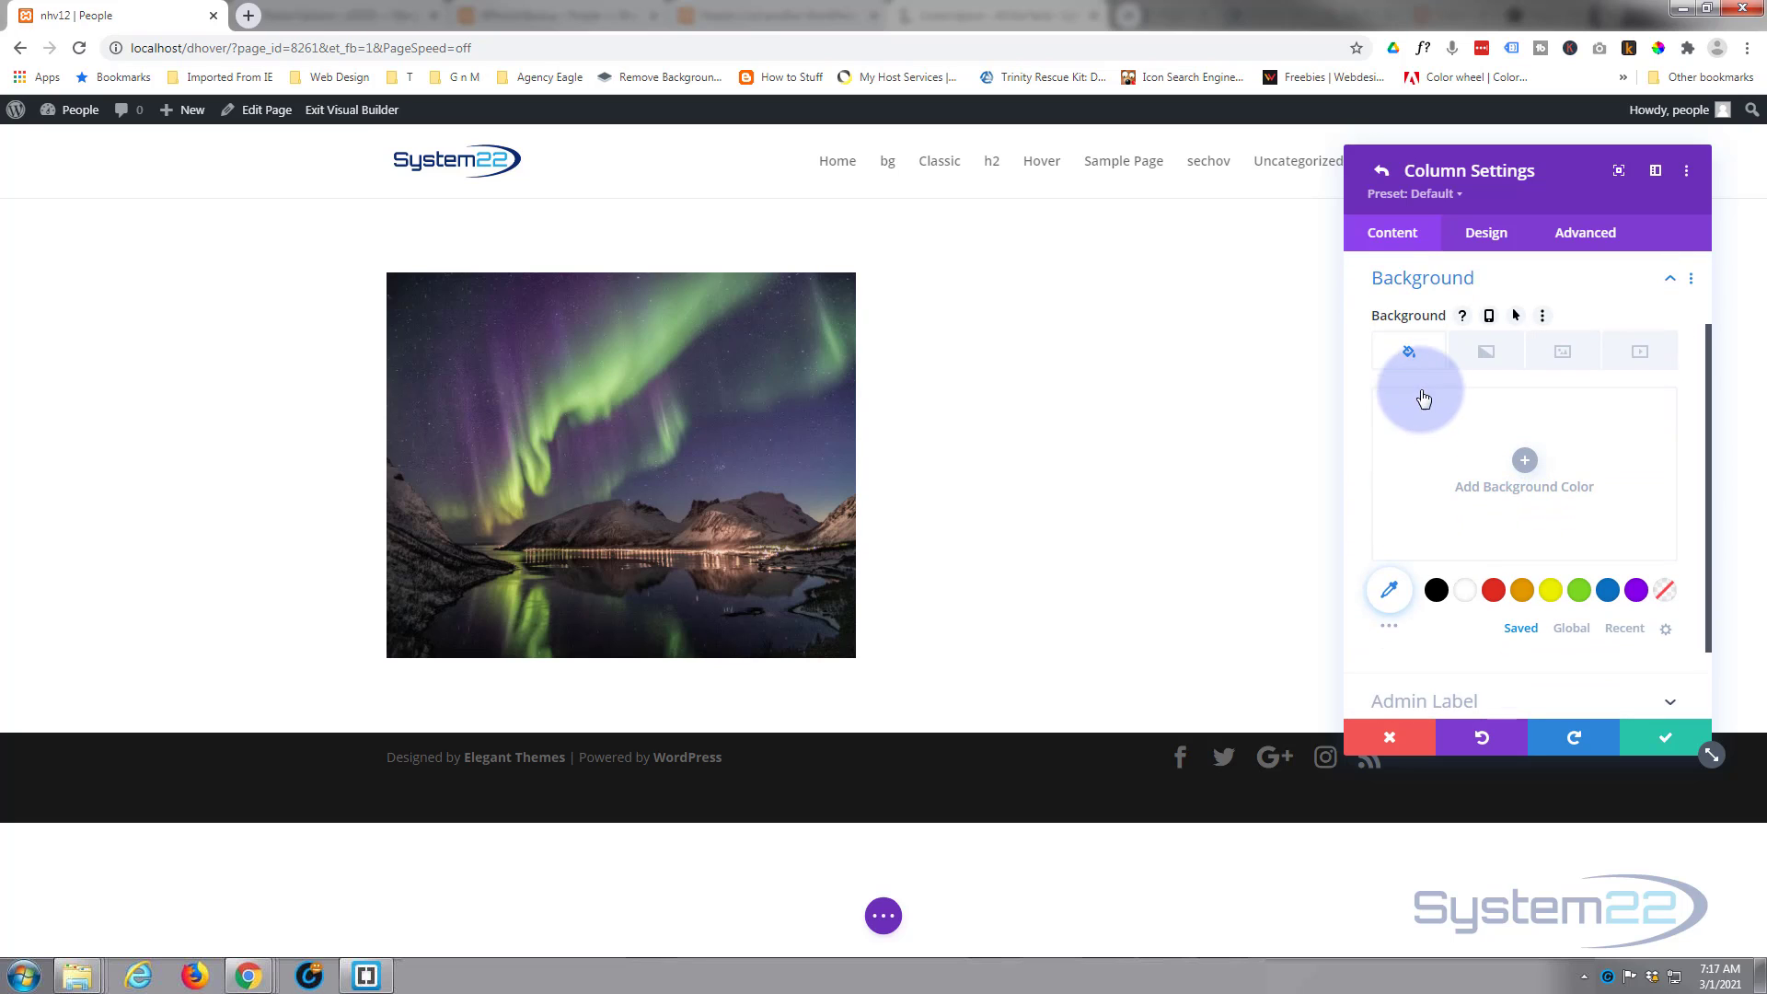
{"action": "left_click", "coordinate": [1570, 356]}
{"action": "left_click", "coordinate": [1528, 468]}
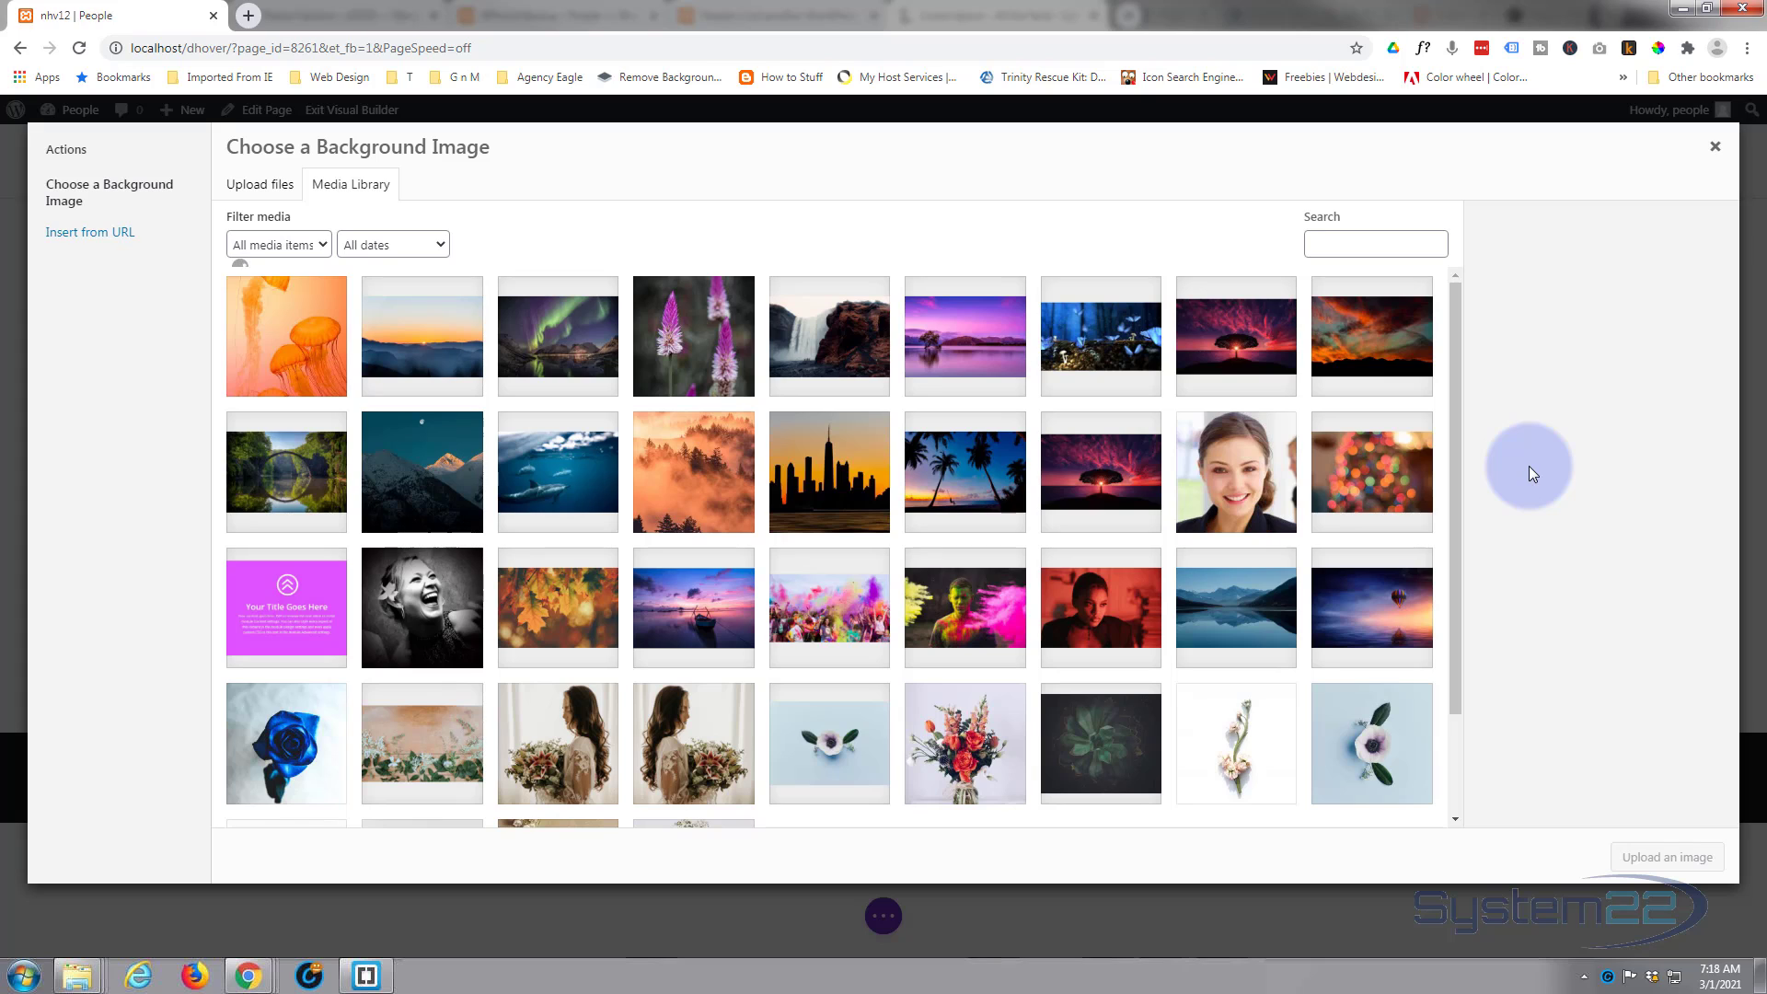
{"action": "left_click", "coordinate": [1224, 337]}
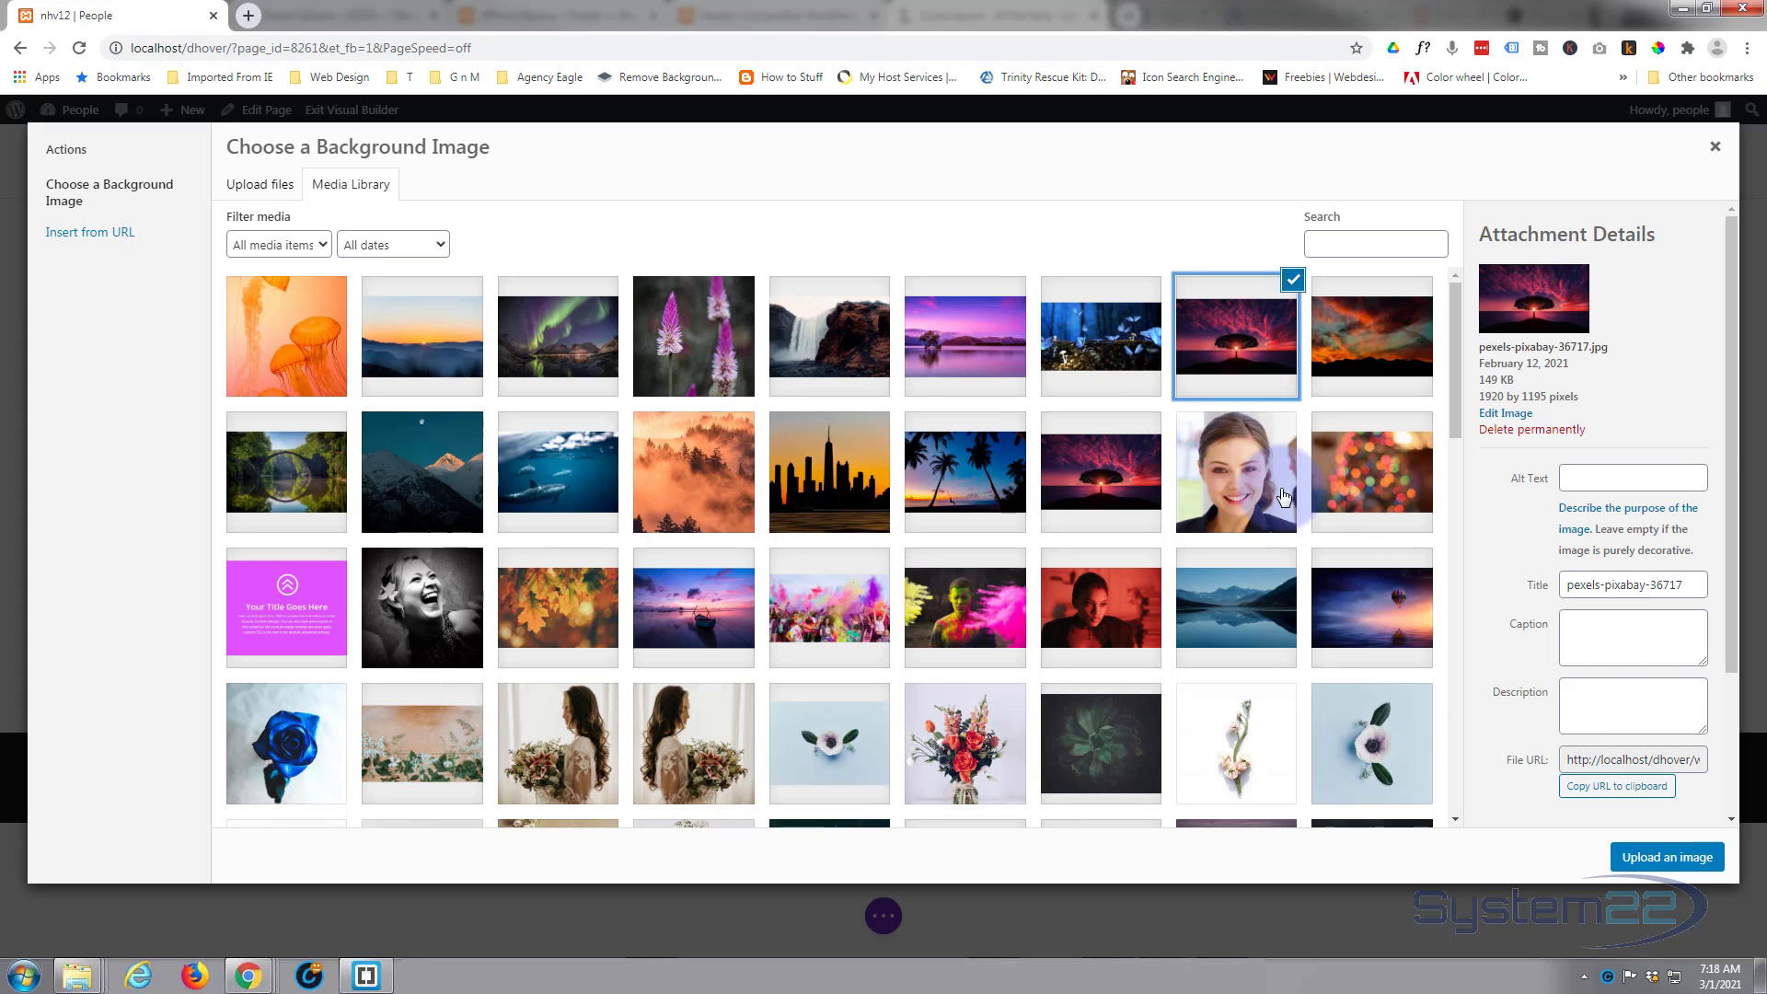
{"action": "left_click", "coordinate": [1648, 854]}
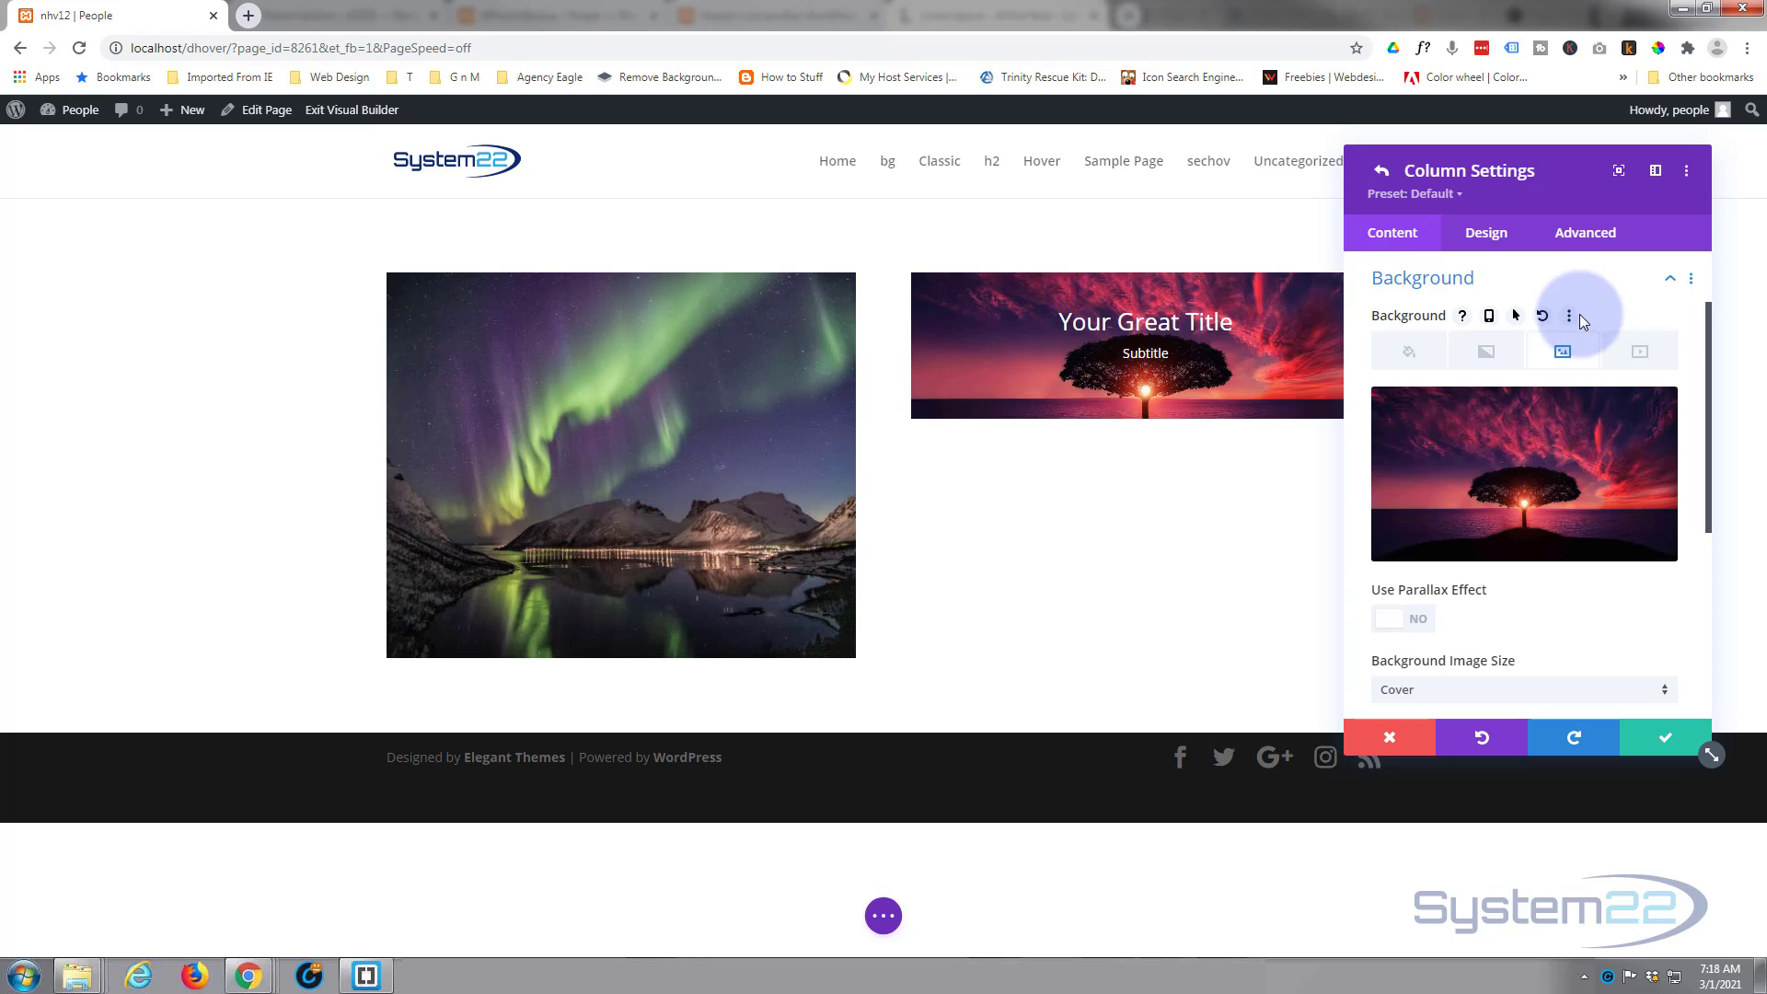
Set the second column's horizontal and vertical overflow to Hidden, and save the column and row settings
{"action": "left_click", "coordinate": [1595, 240]}
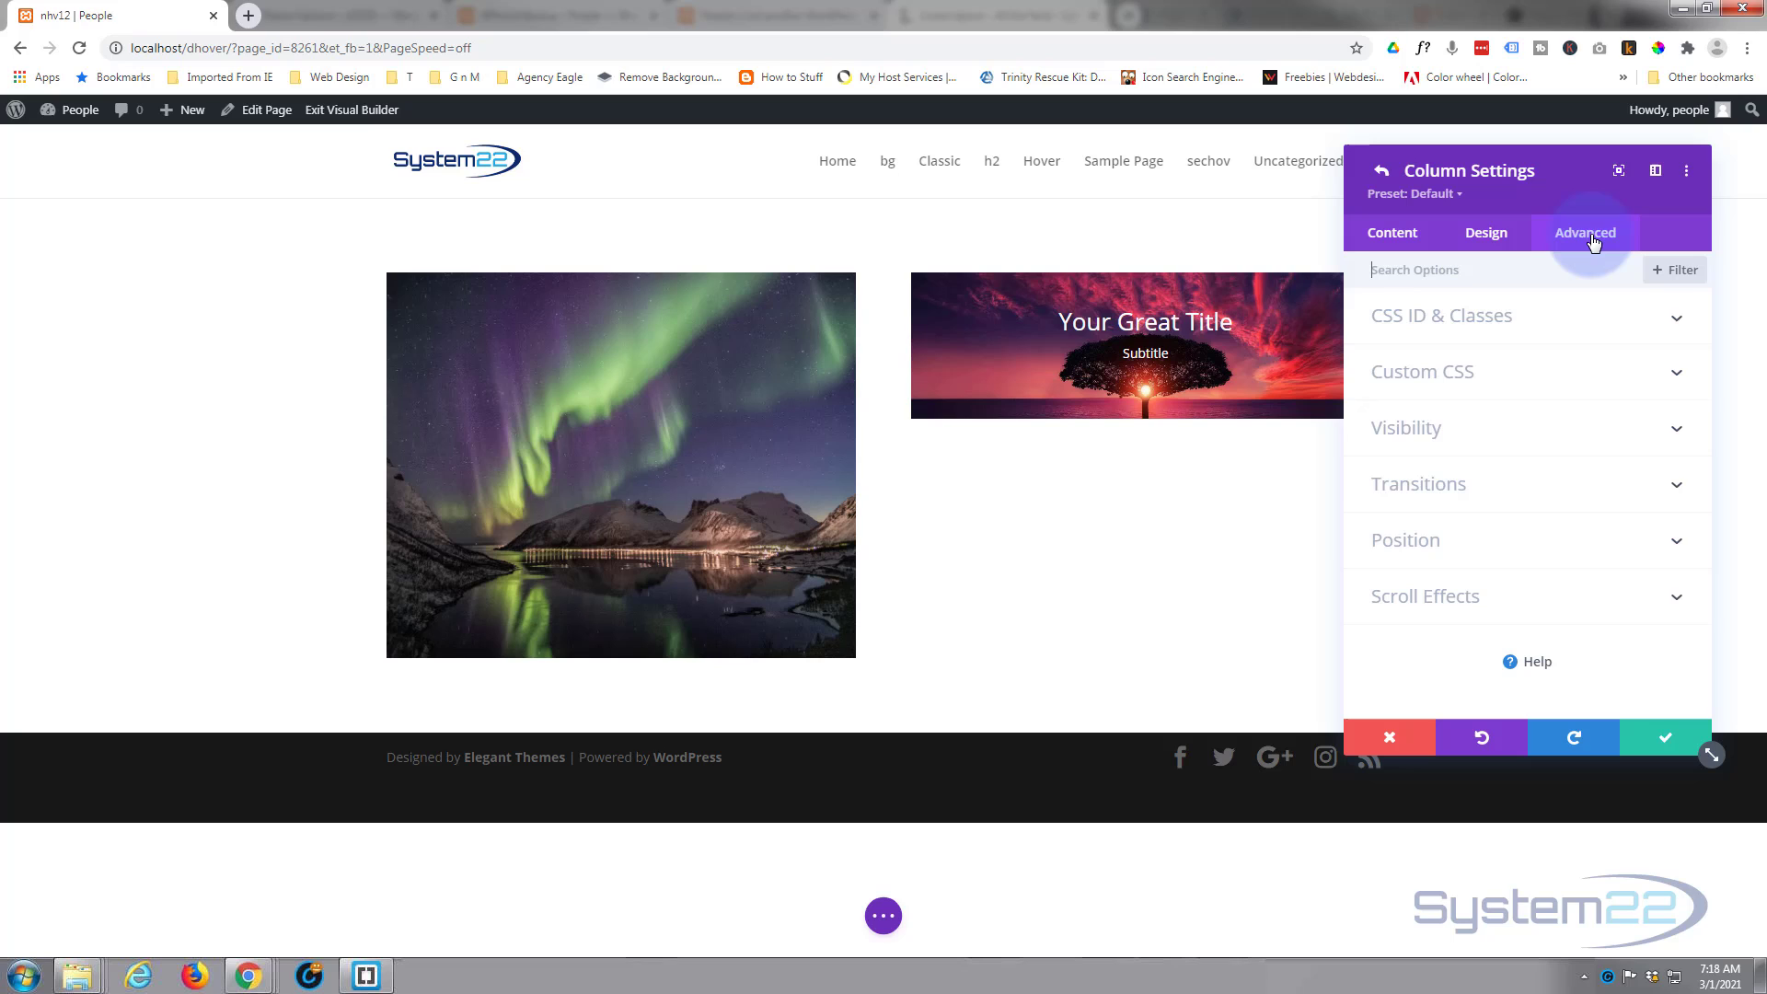
{"action": "left_click", "coordinate": [1489, 444]}
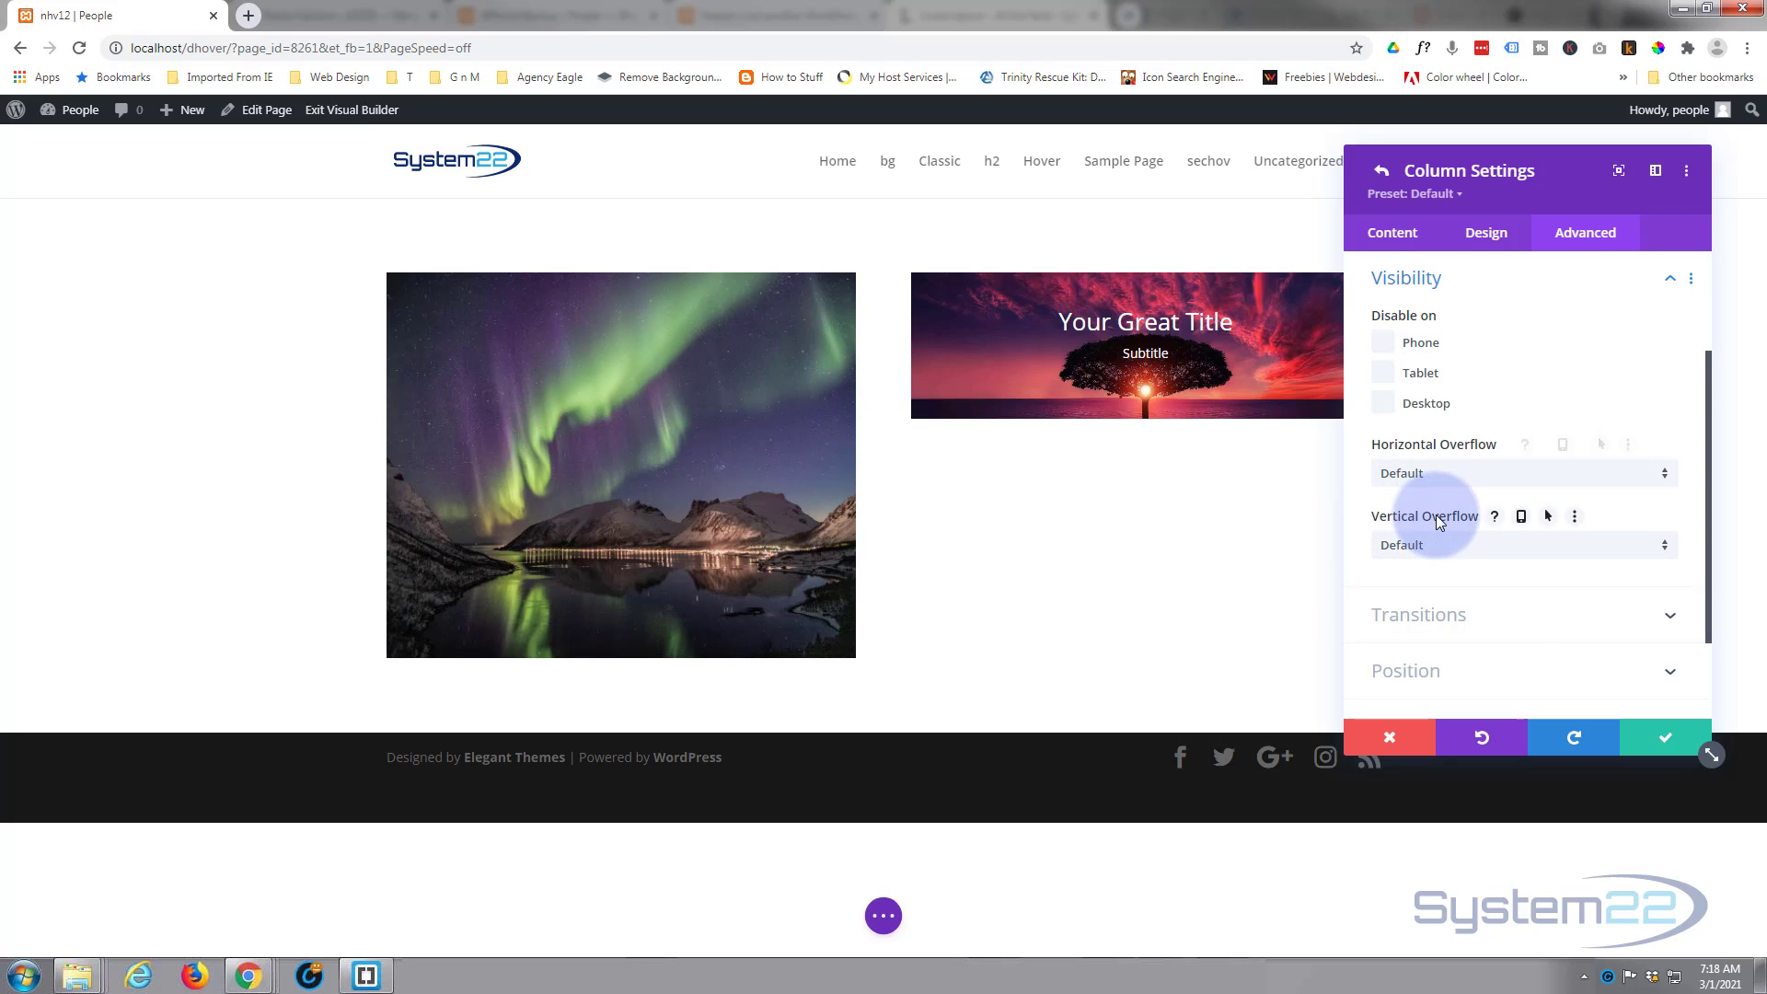
{"action": "left_click", "coordinate": [1450, 474]}
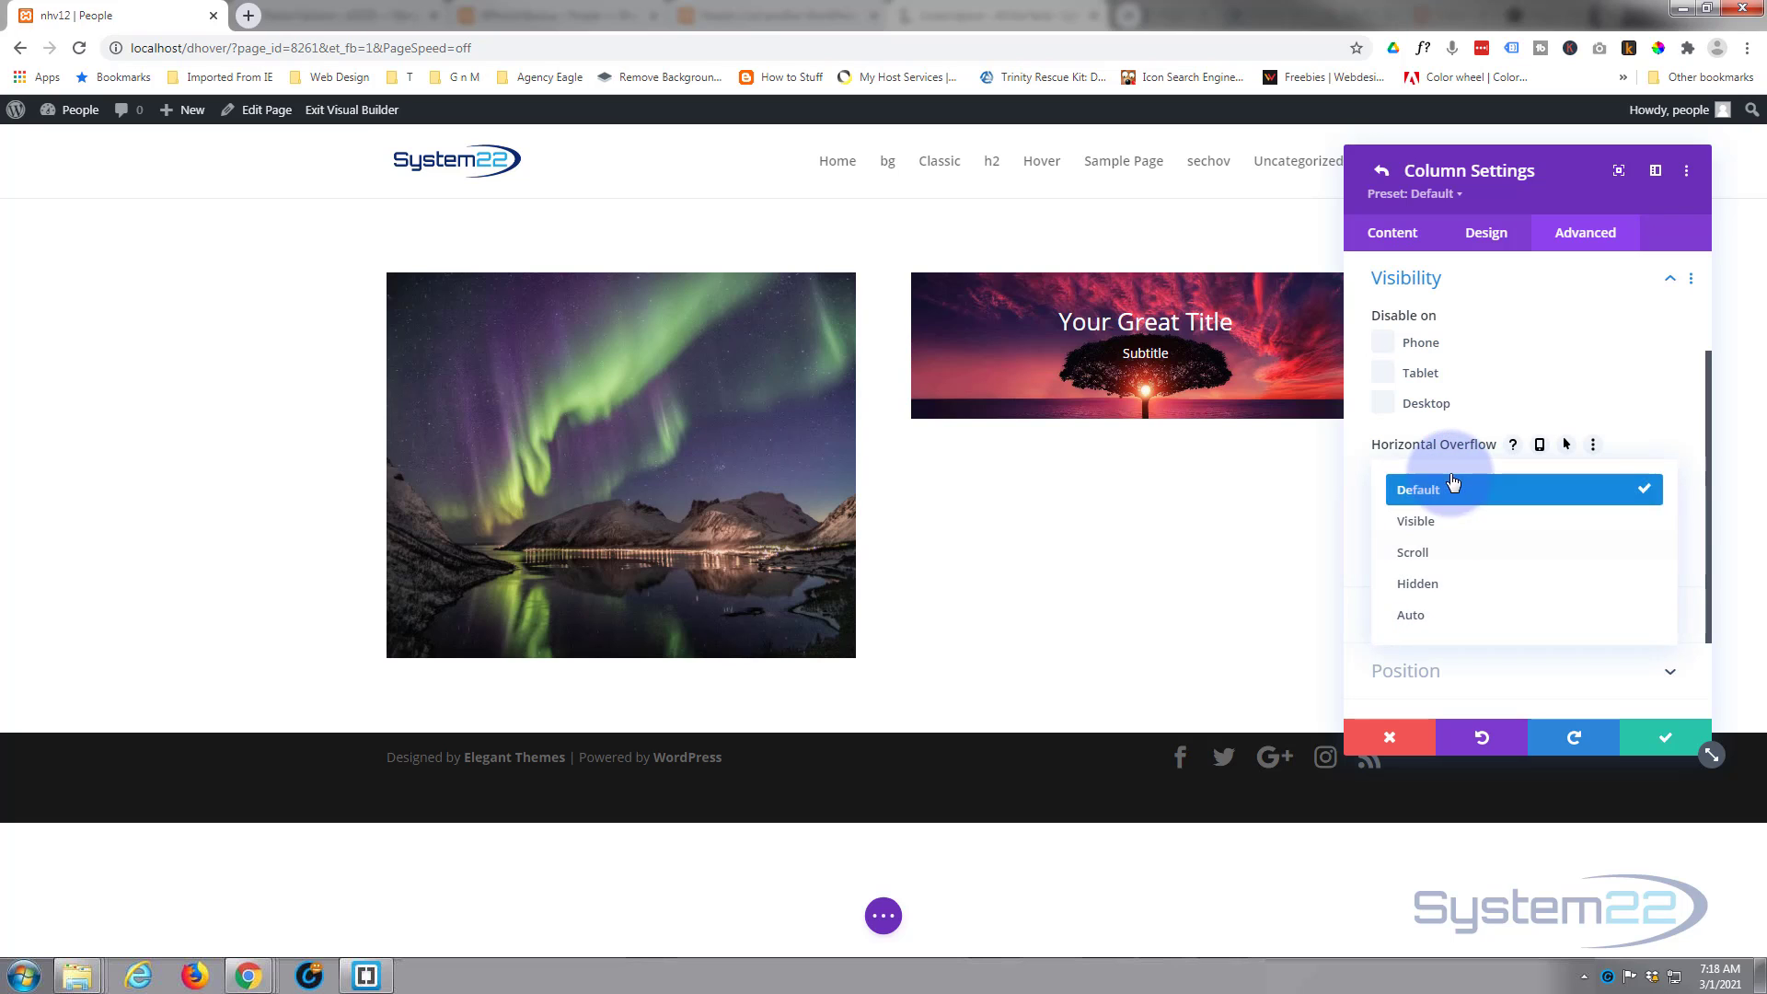
{"action": "left_click", "coordinate": [1448, 584]}
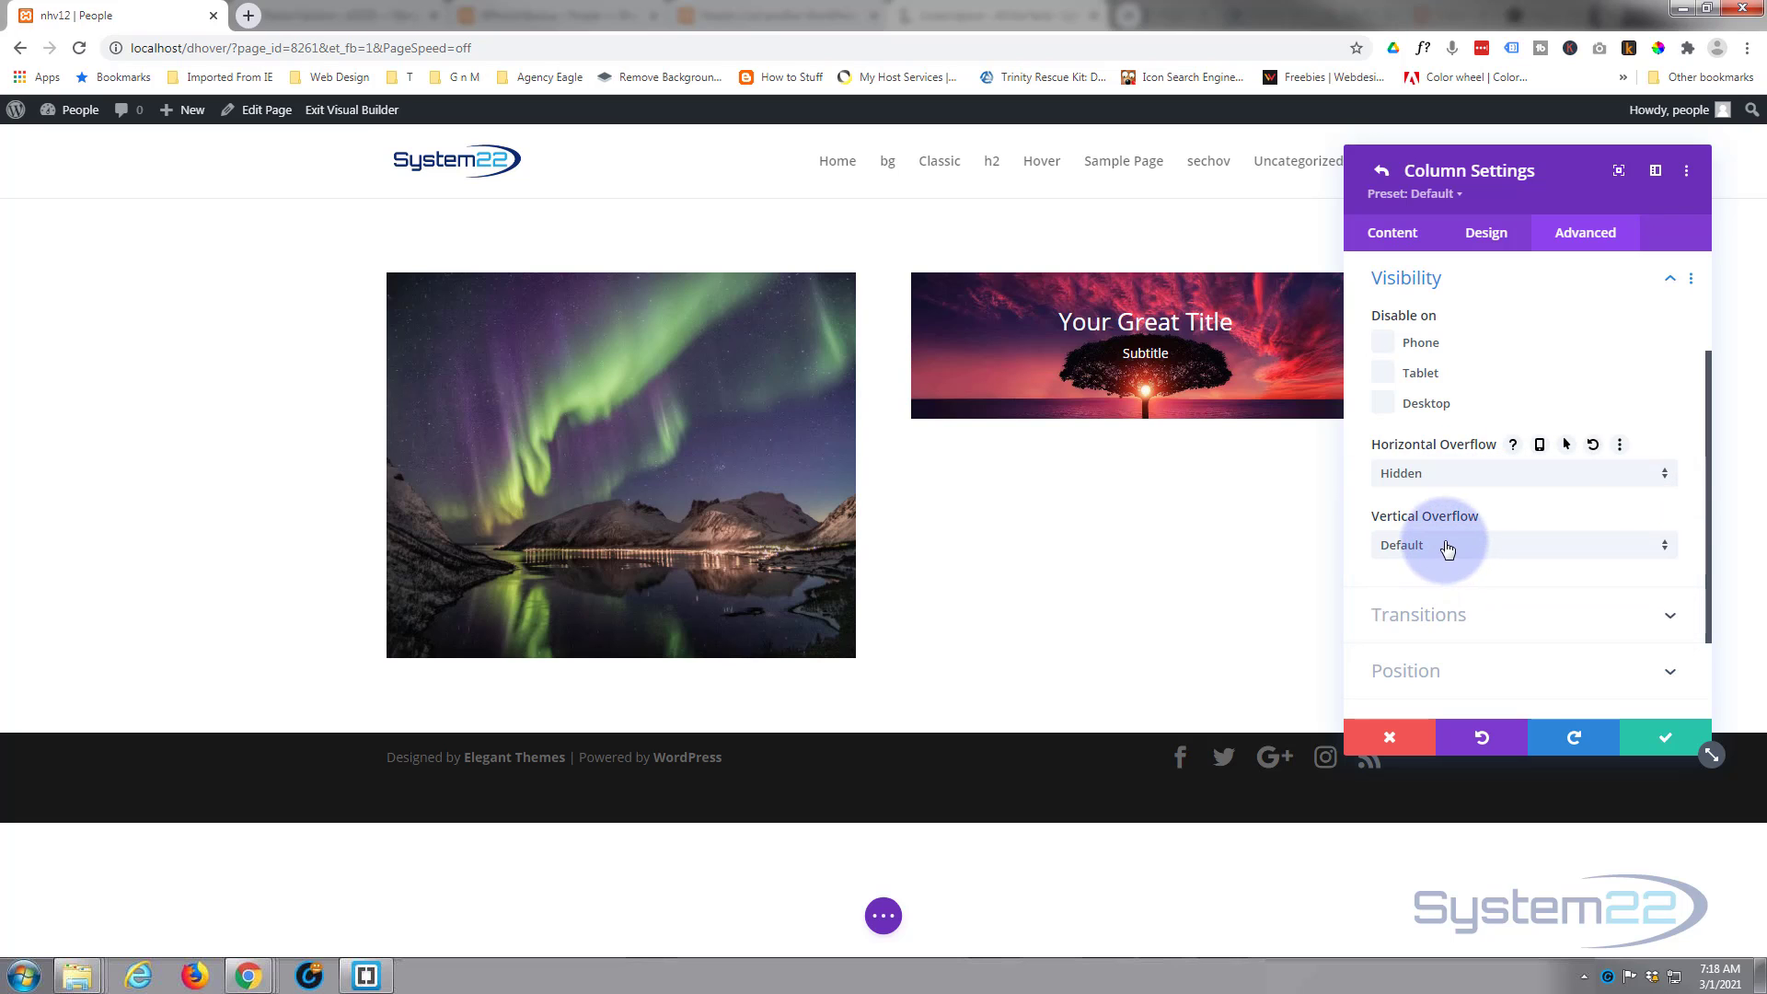
{"action": "left_click", "coordinate": [1448, 546]}
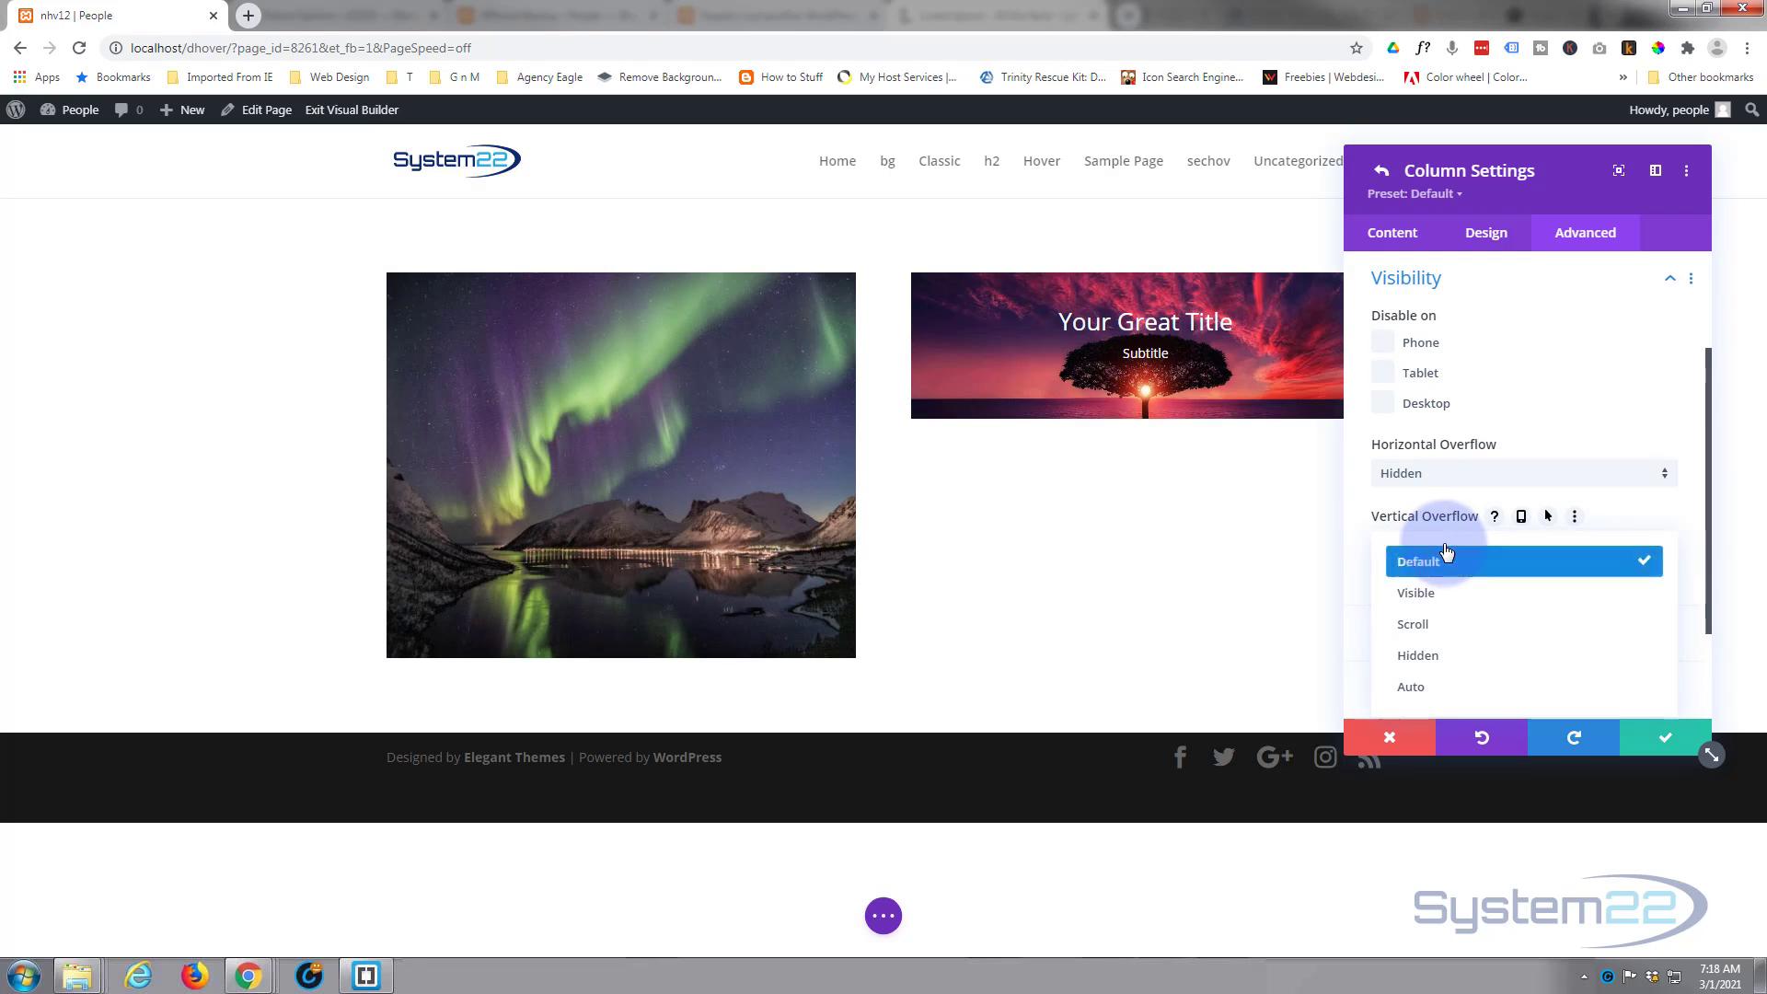
{"action": "left_click", "coordinate": [1438, 659]}
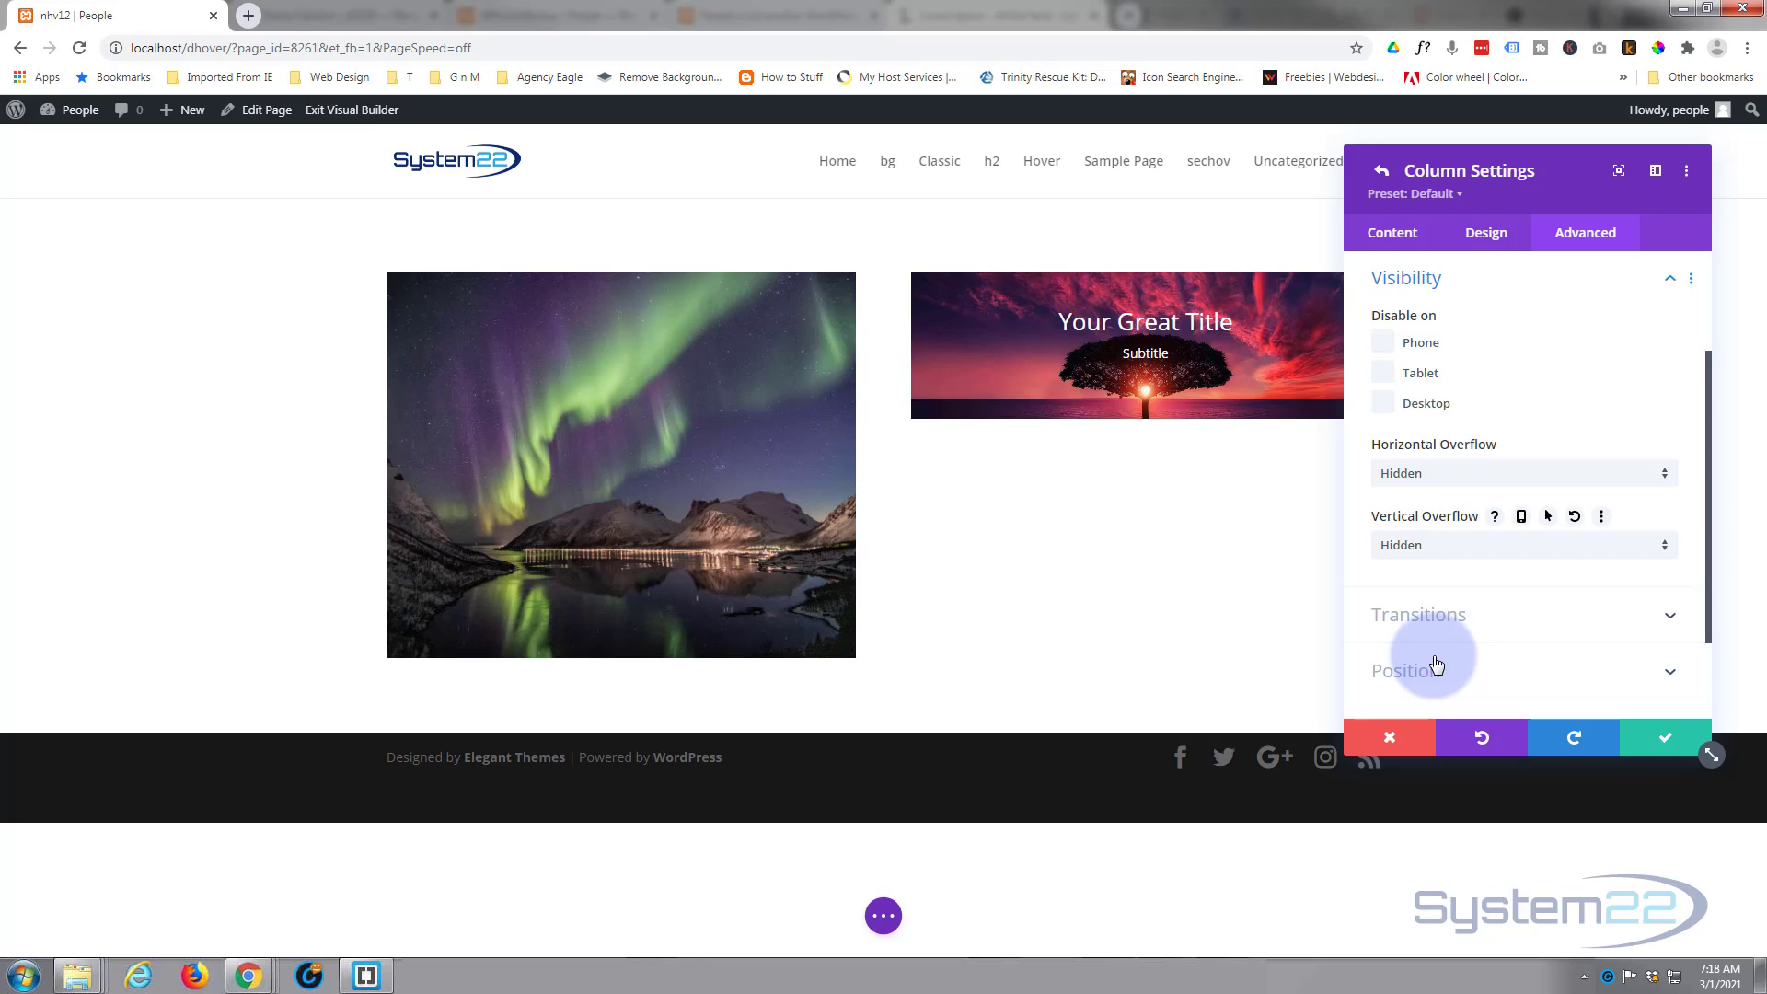
{"action": "left_click", "coordinate": [1675, 747]}
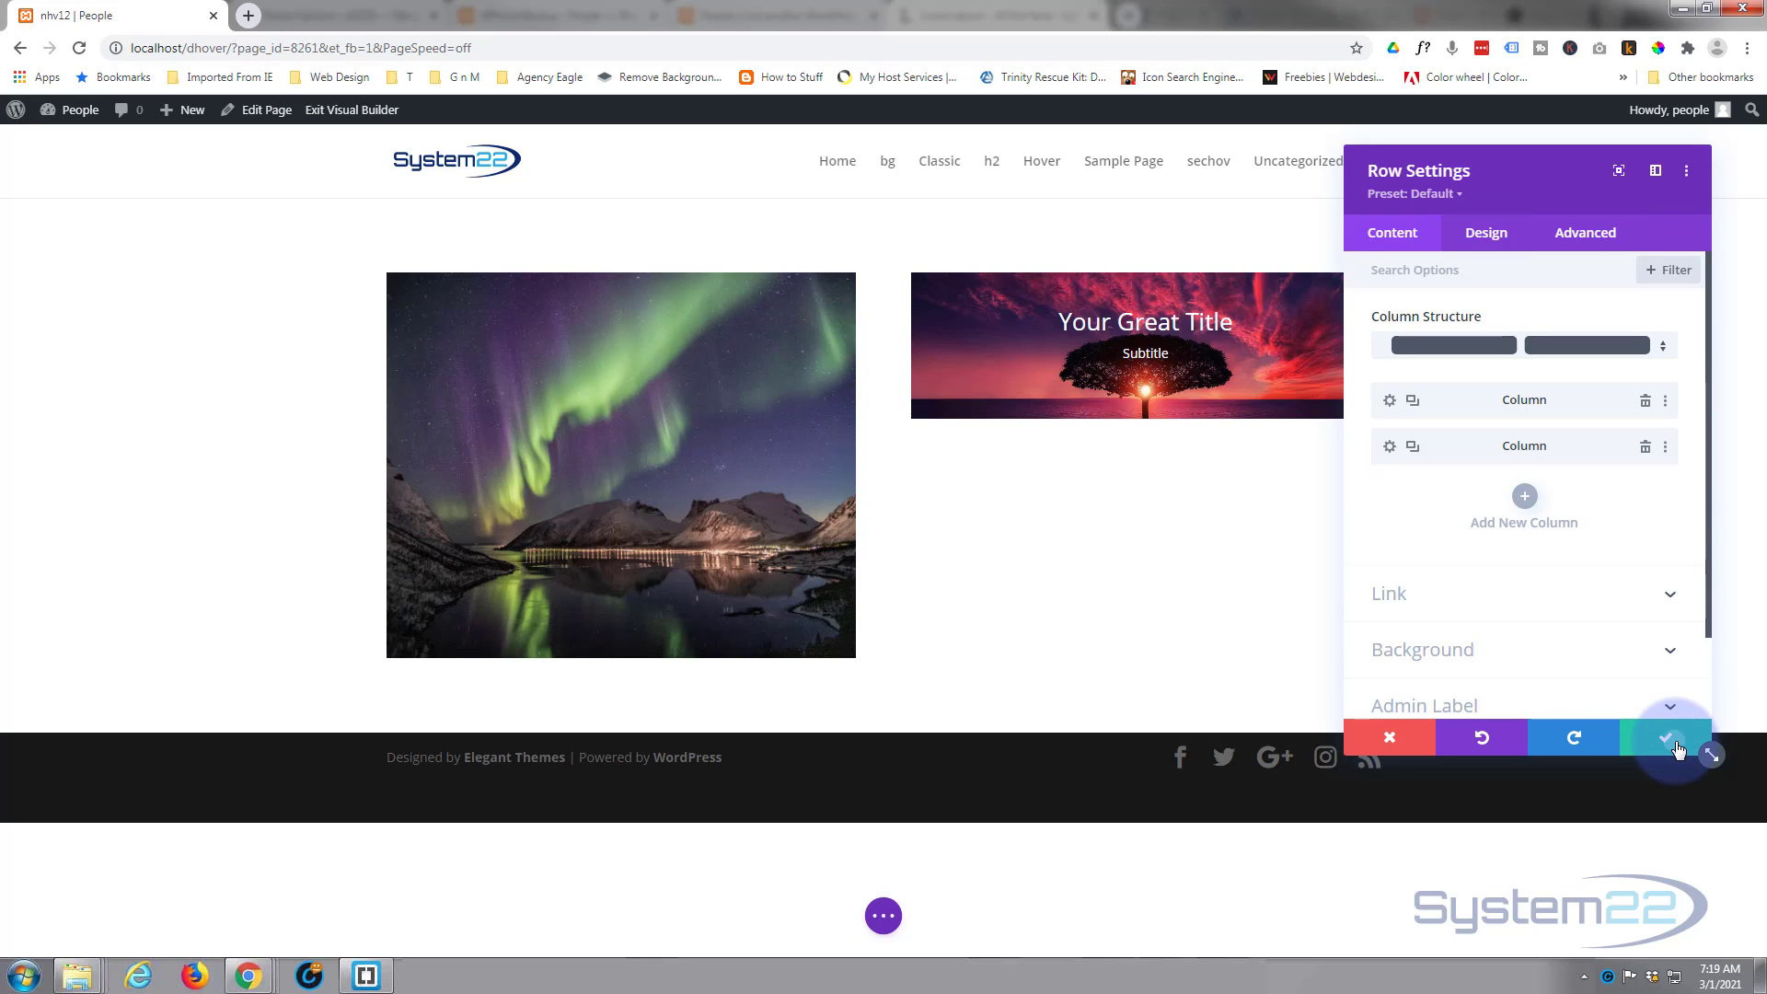
{"action": "left_click", "coordinate": [1675, 742]}
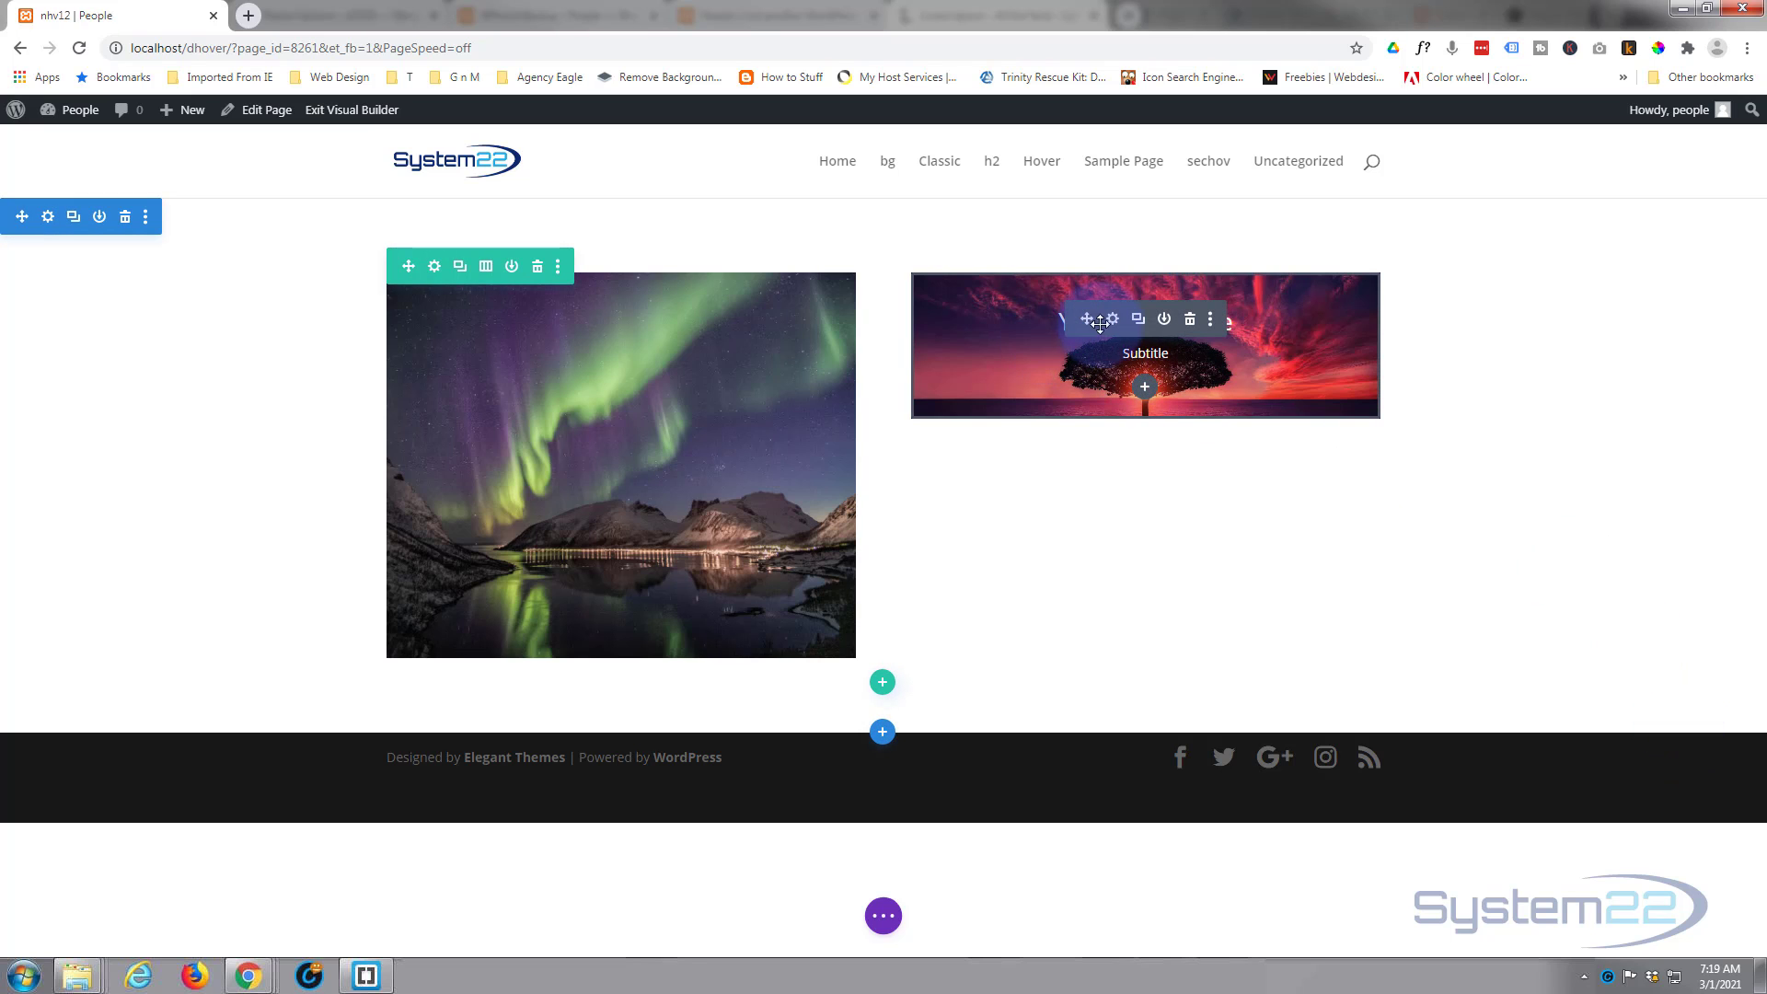
Set the Call To Action module's bottom padding to 300px
{"action": "left_click", "coordinate": [1113, 321]}
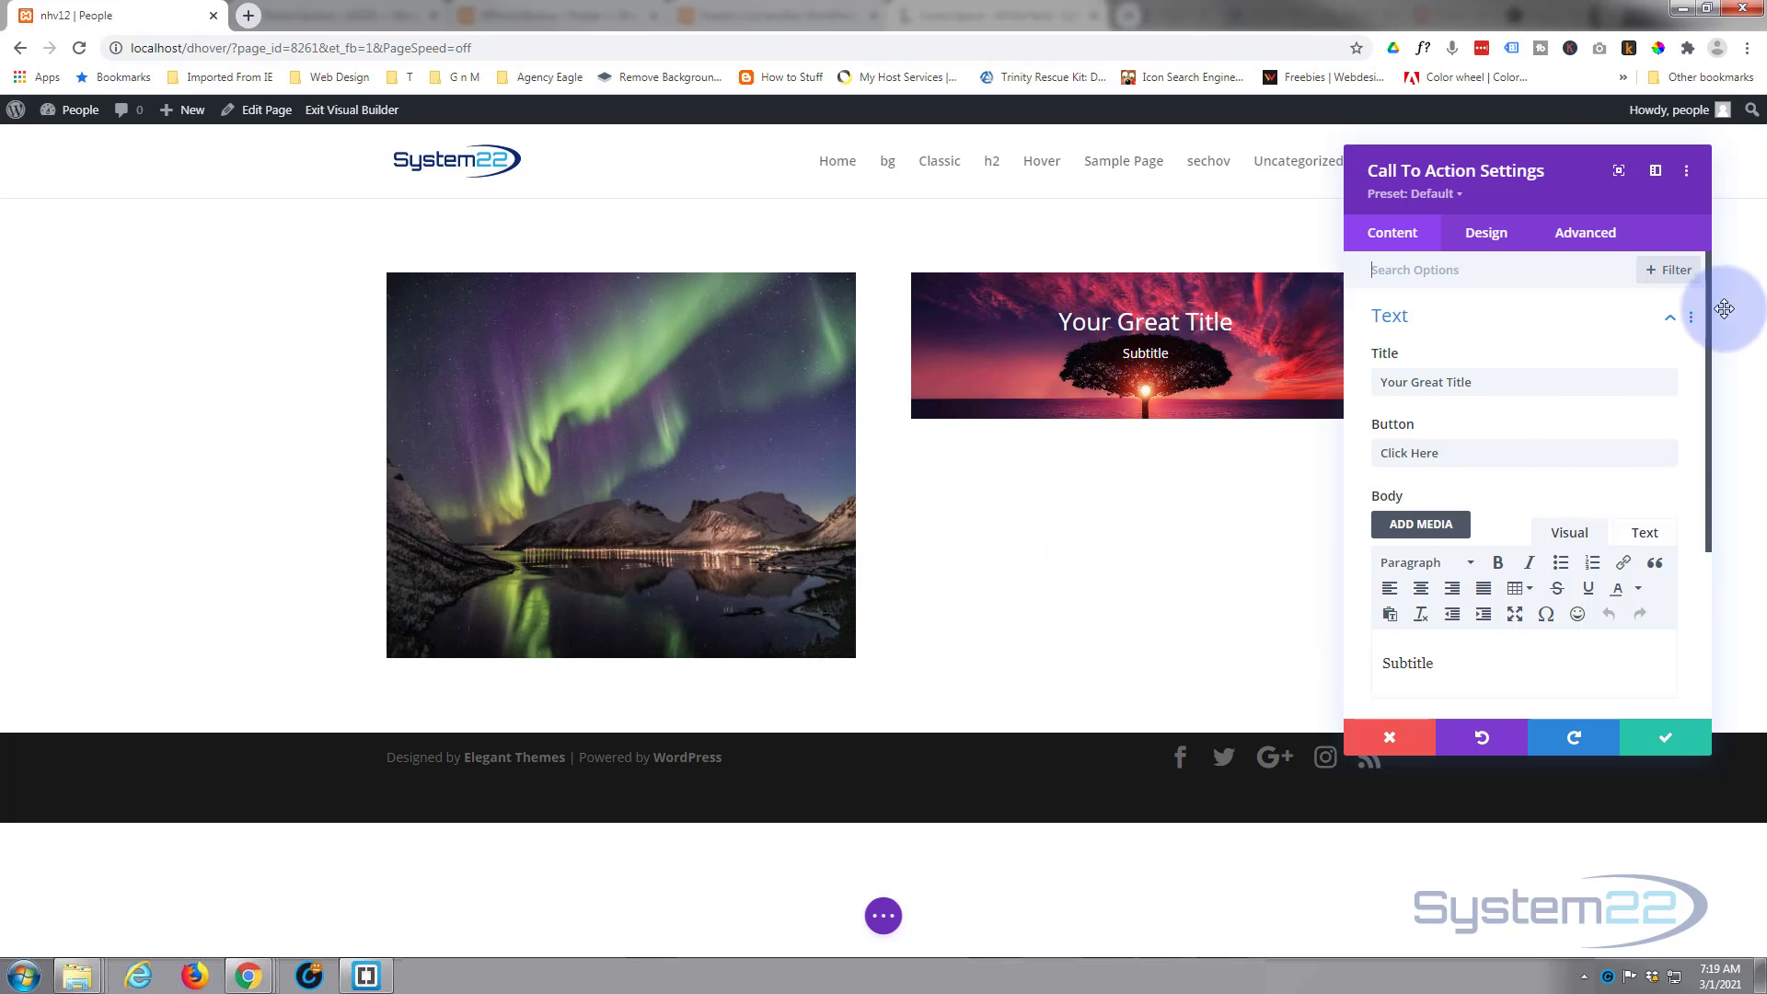
{"action": "left_click_drag", "start_coordinate": [1526, 173], "coordinate": [604, 145]}
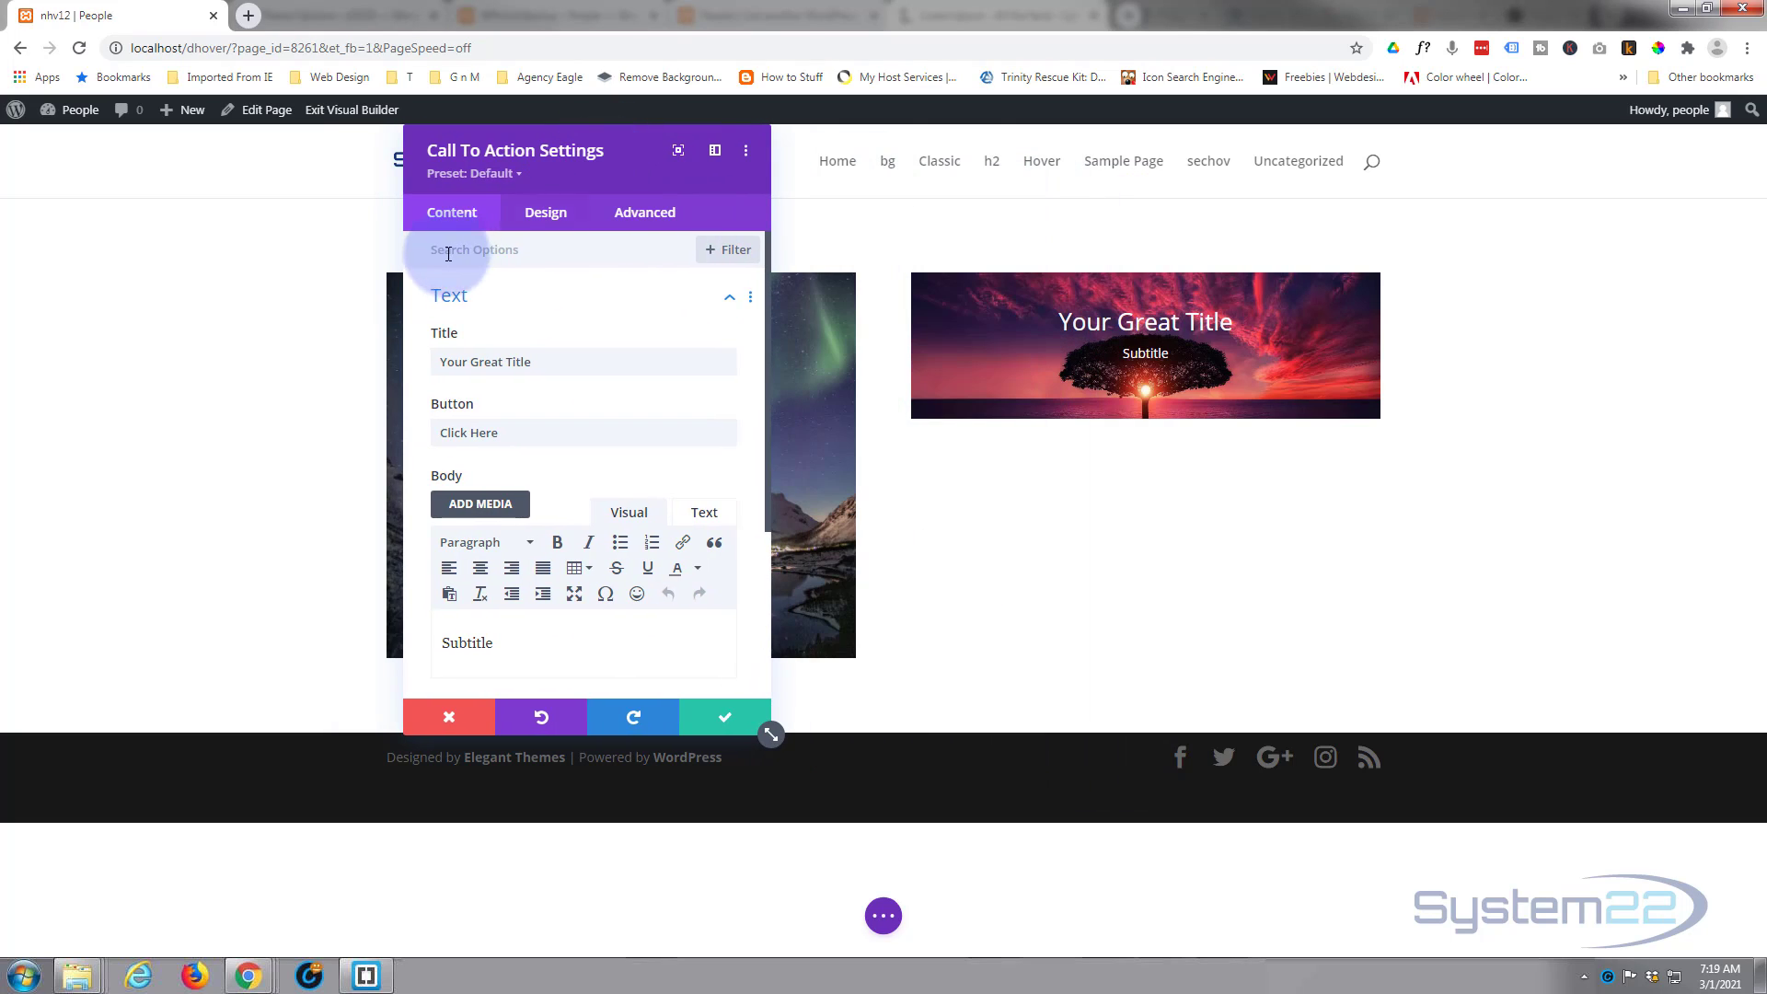
{"action": "left_click", "coordinate": [545, 215]}
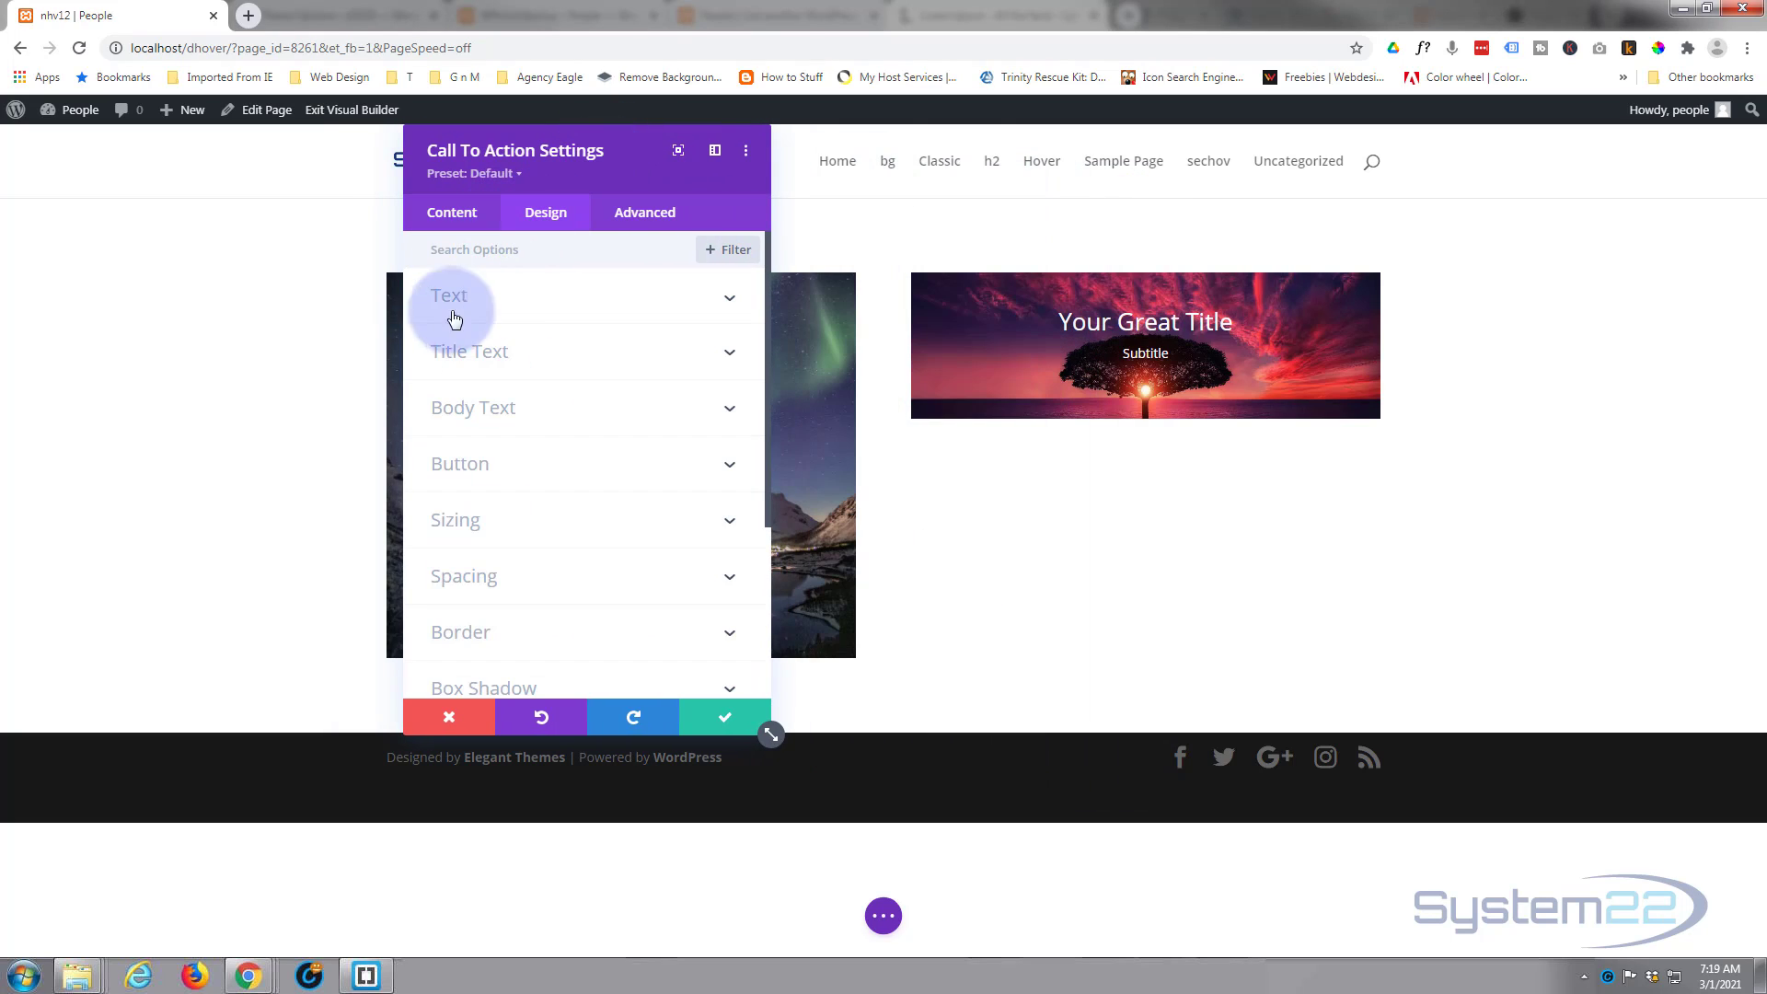
{"action": "left_click", "coordinate": [543, 587]}
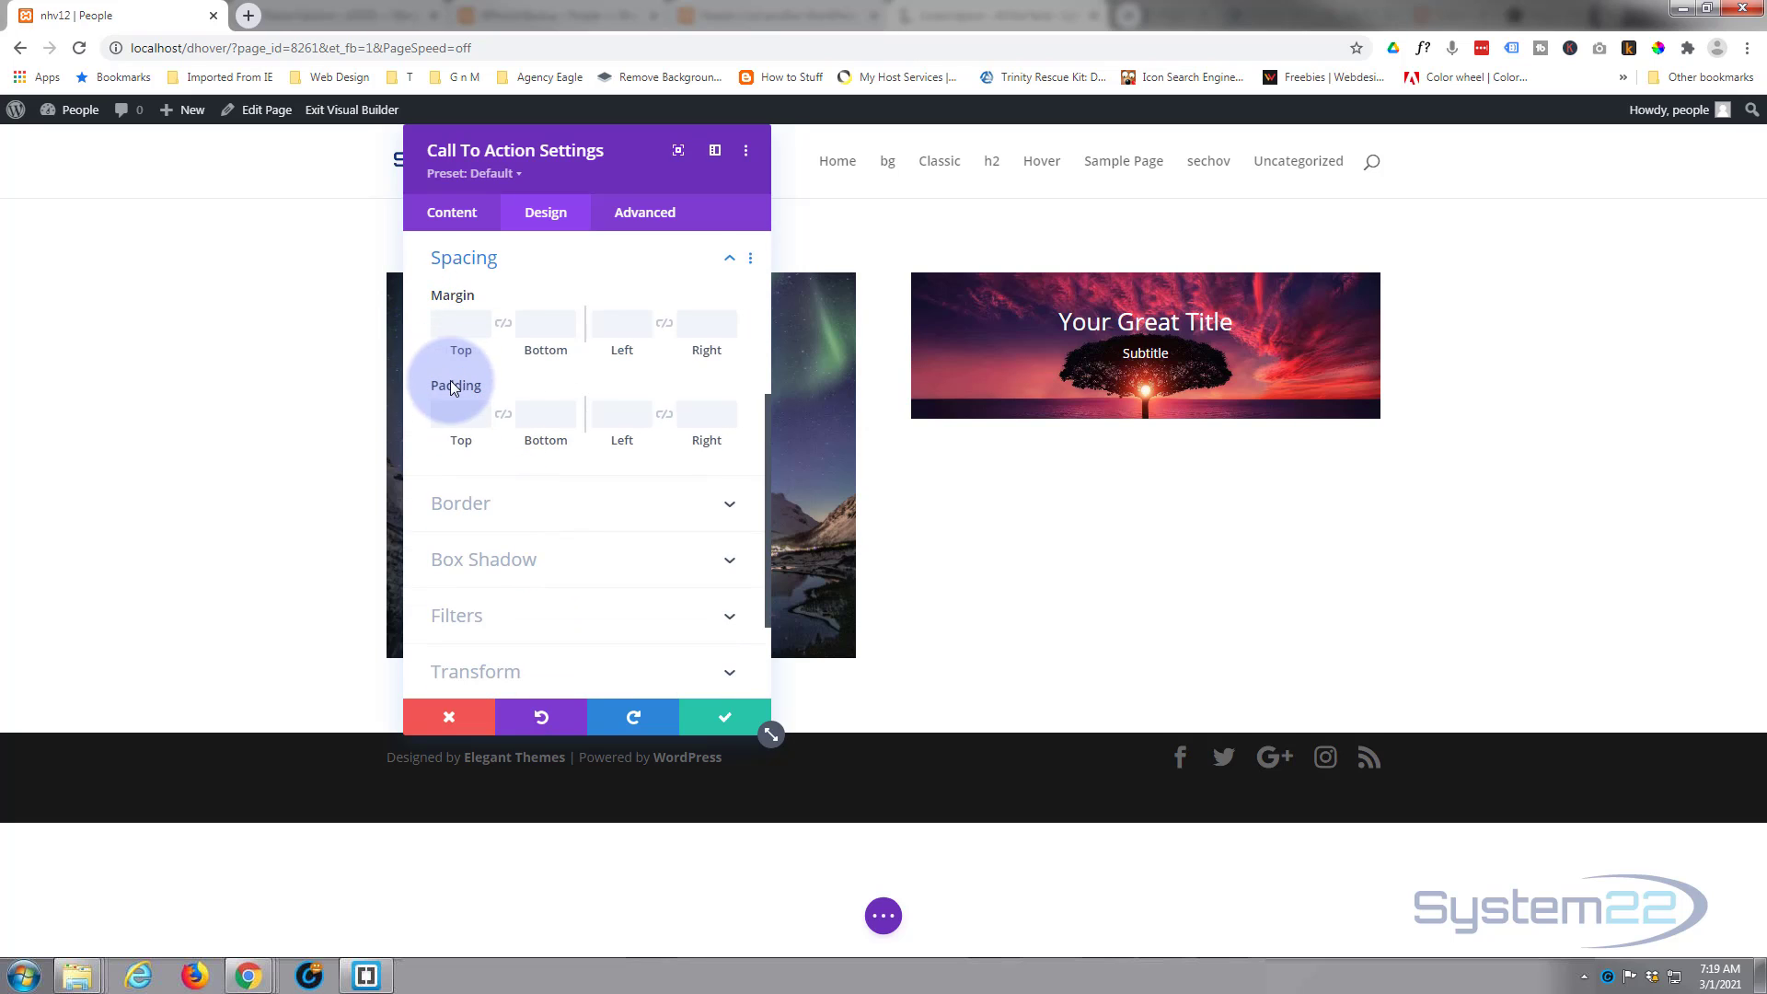
{"action": "left_click", "coordinate": [530, 414]}
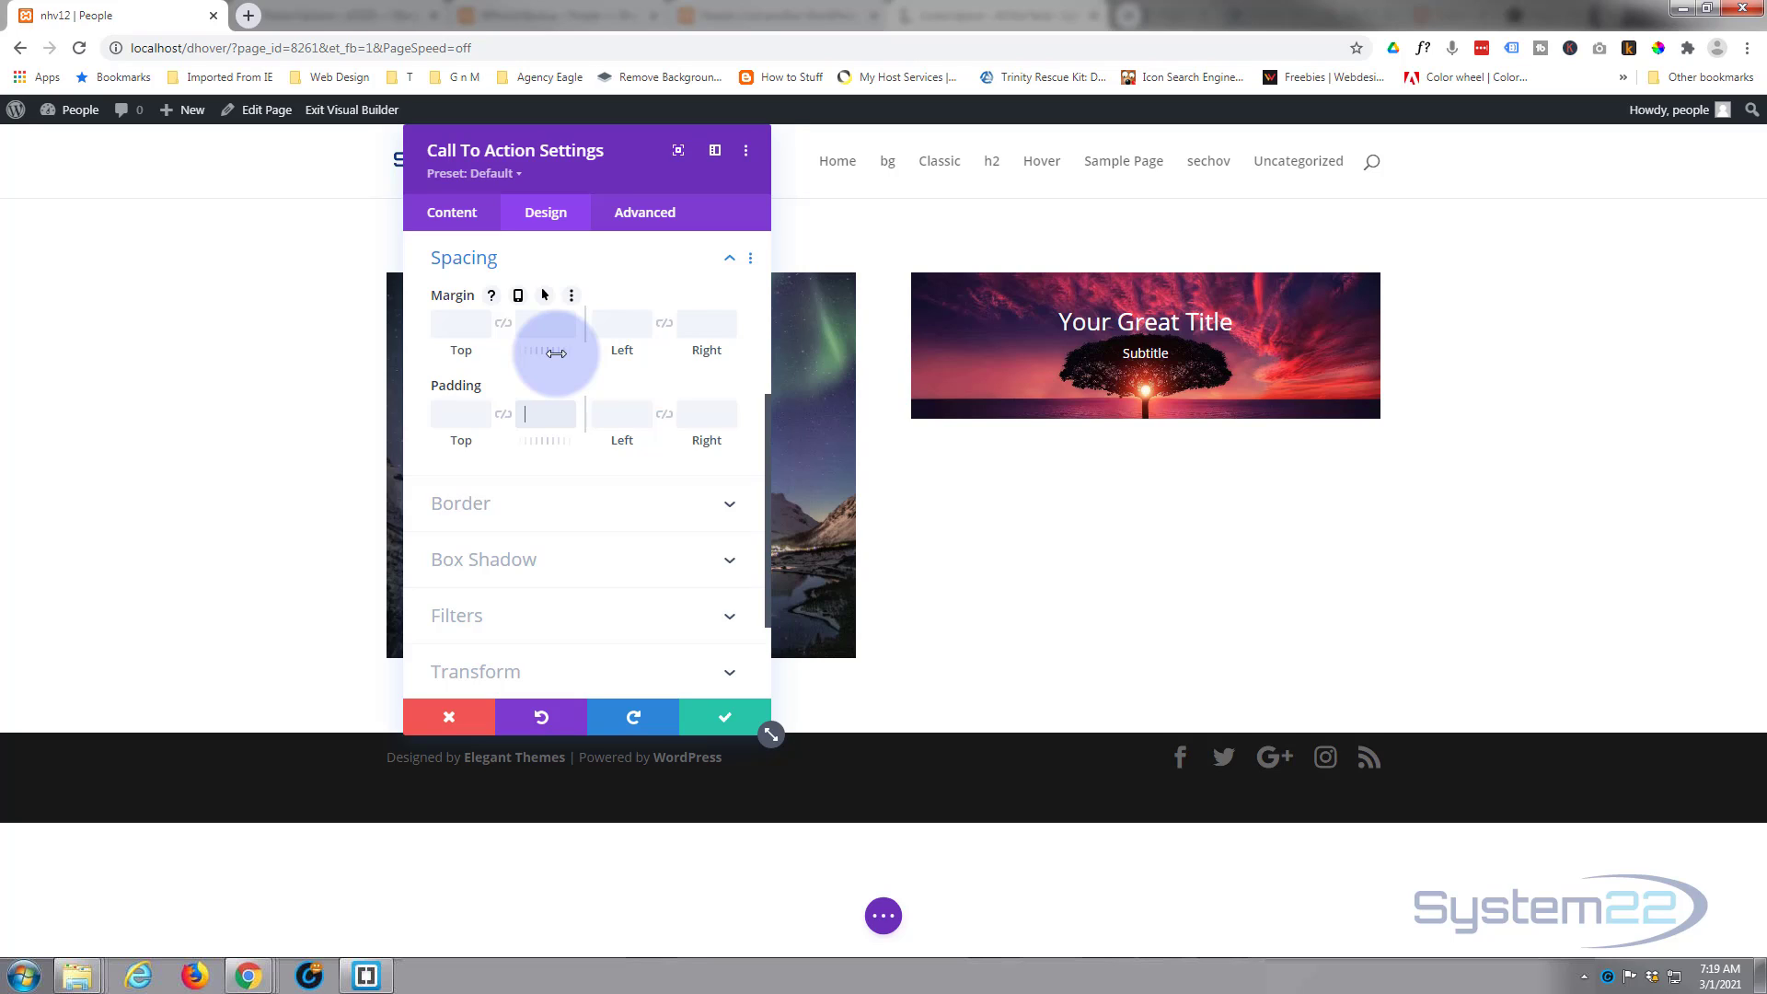
{"action": "type", "text": "300px"}
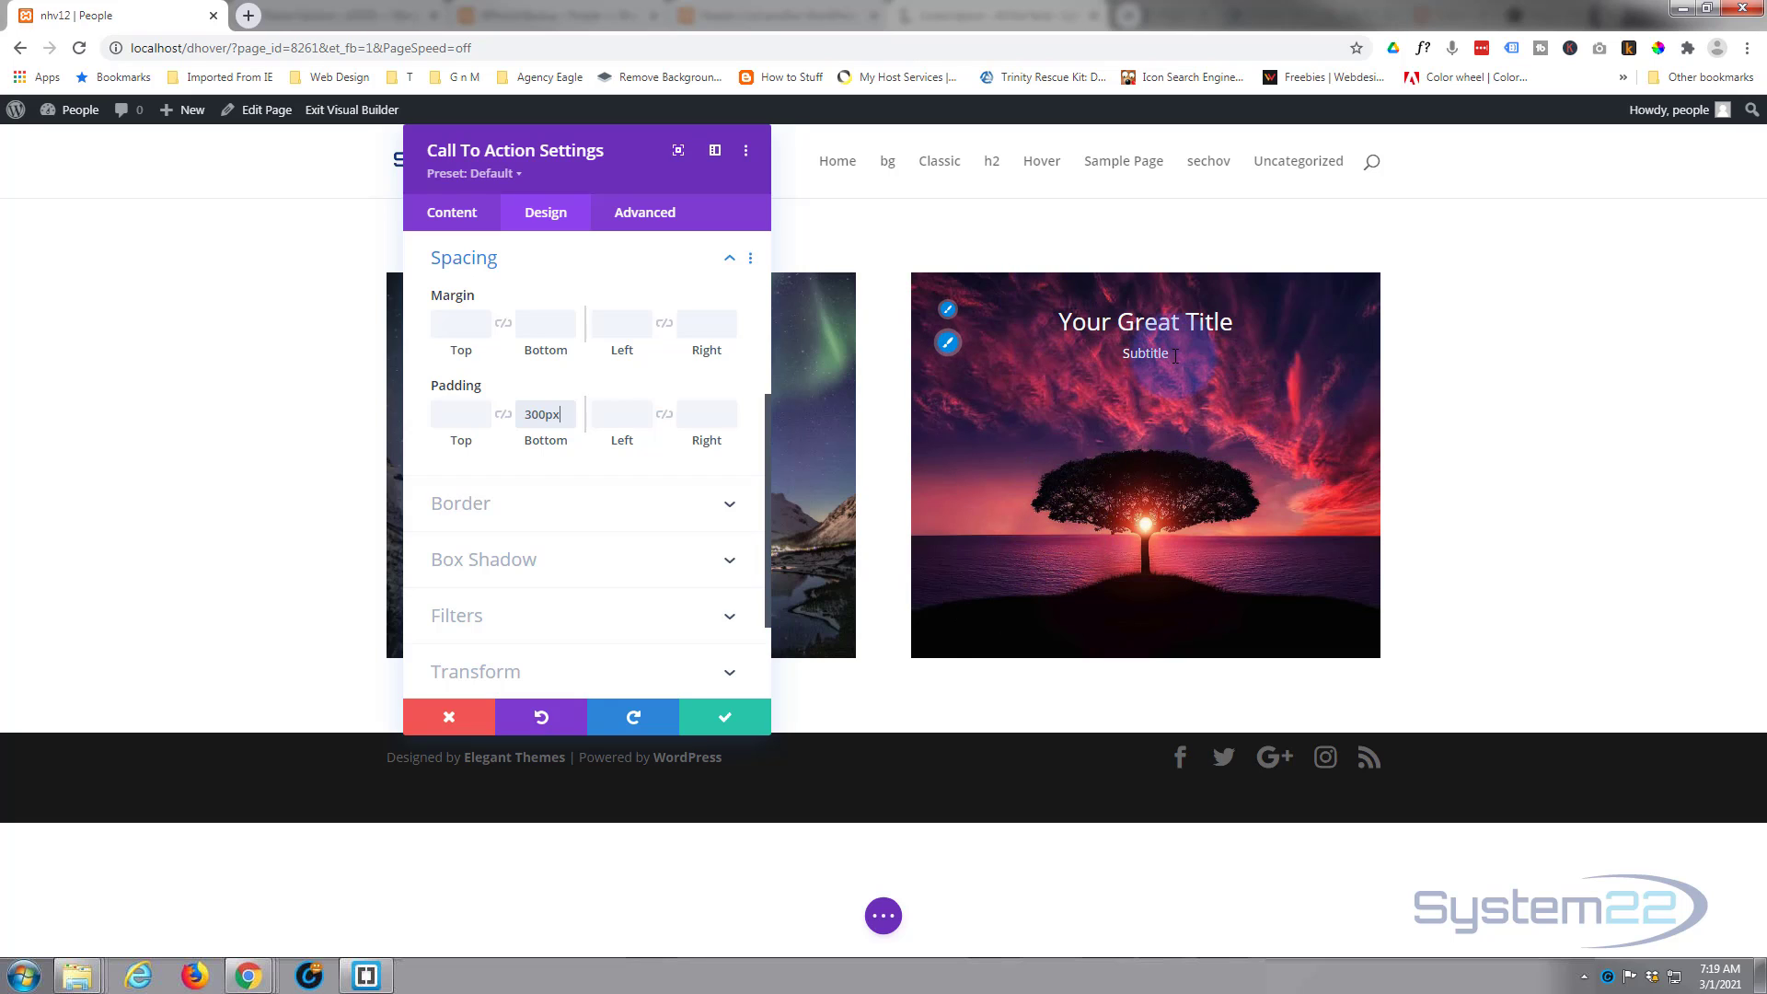
Try a semi-transparent black background color, rgba(0,0,0,0.41), on the Call To Action module
{"action": "left_click", "coordinate": [448, 216]}
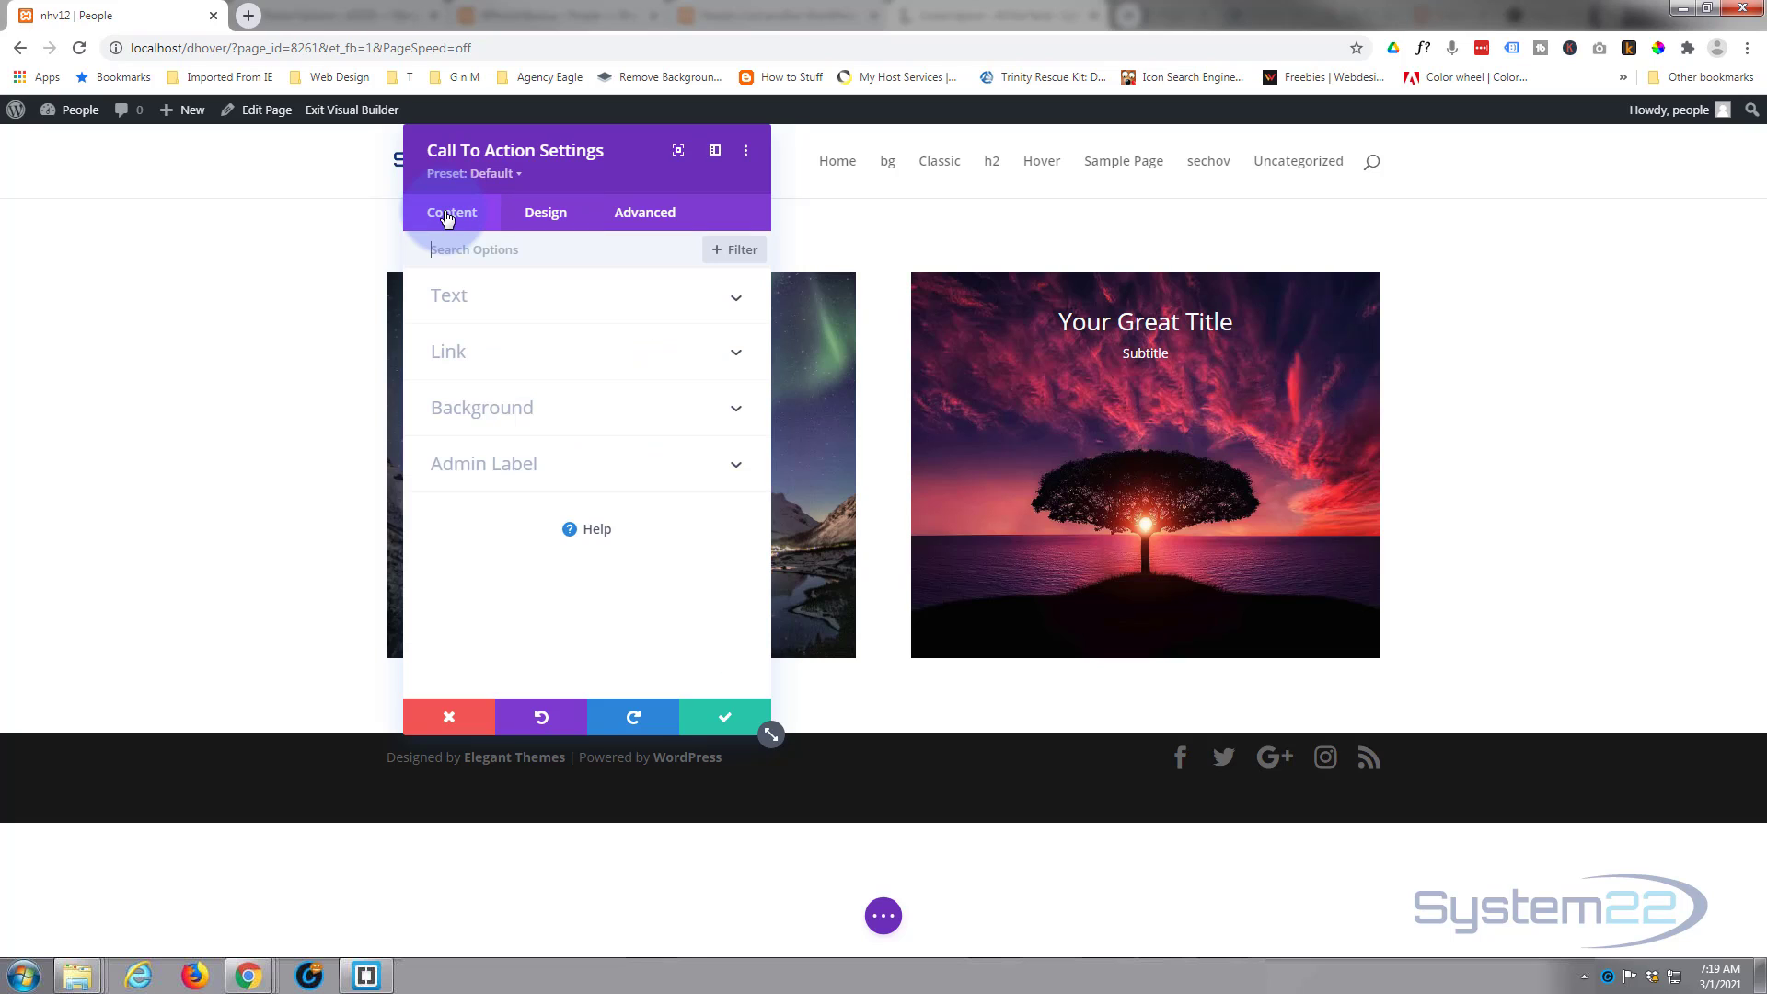
{"action": "left_click", "coordinate": [552, 416]}
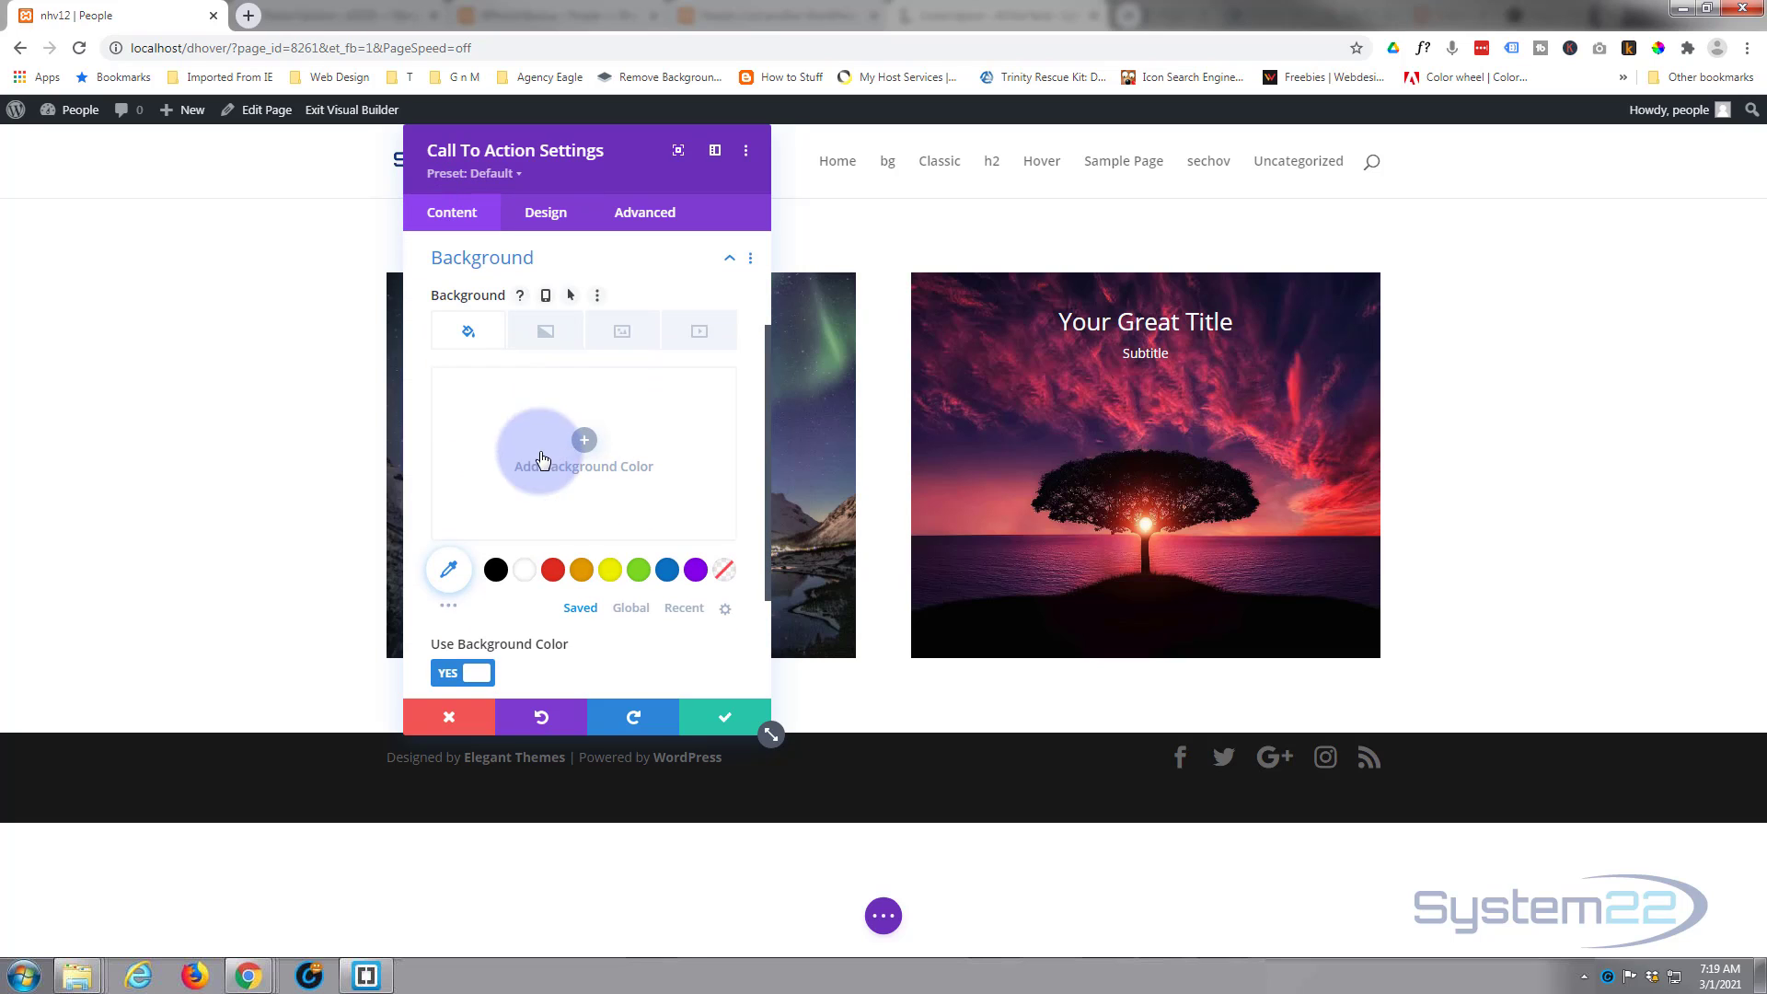
{"action": "left_click", "coordinate": [495, 572]}
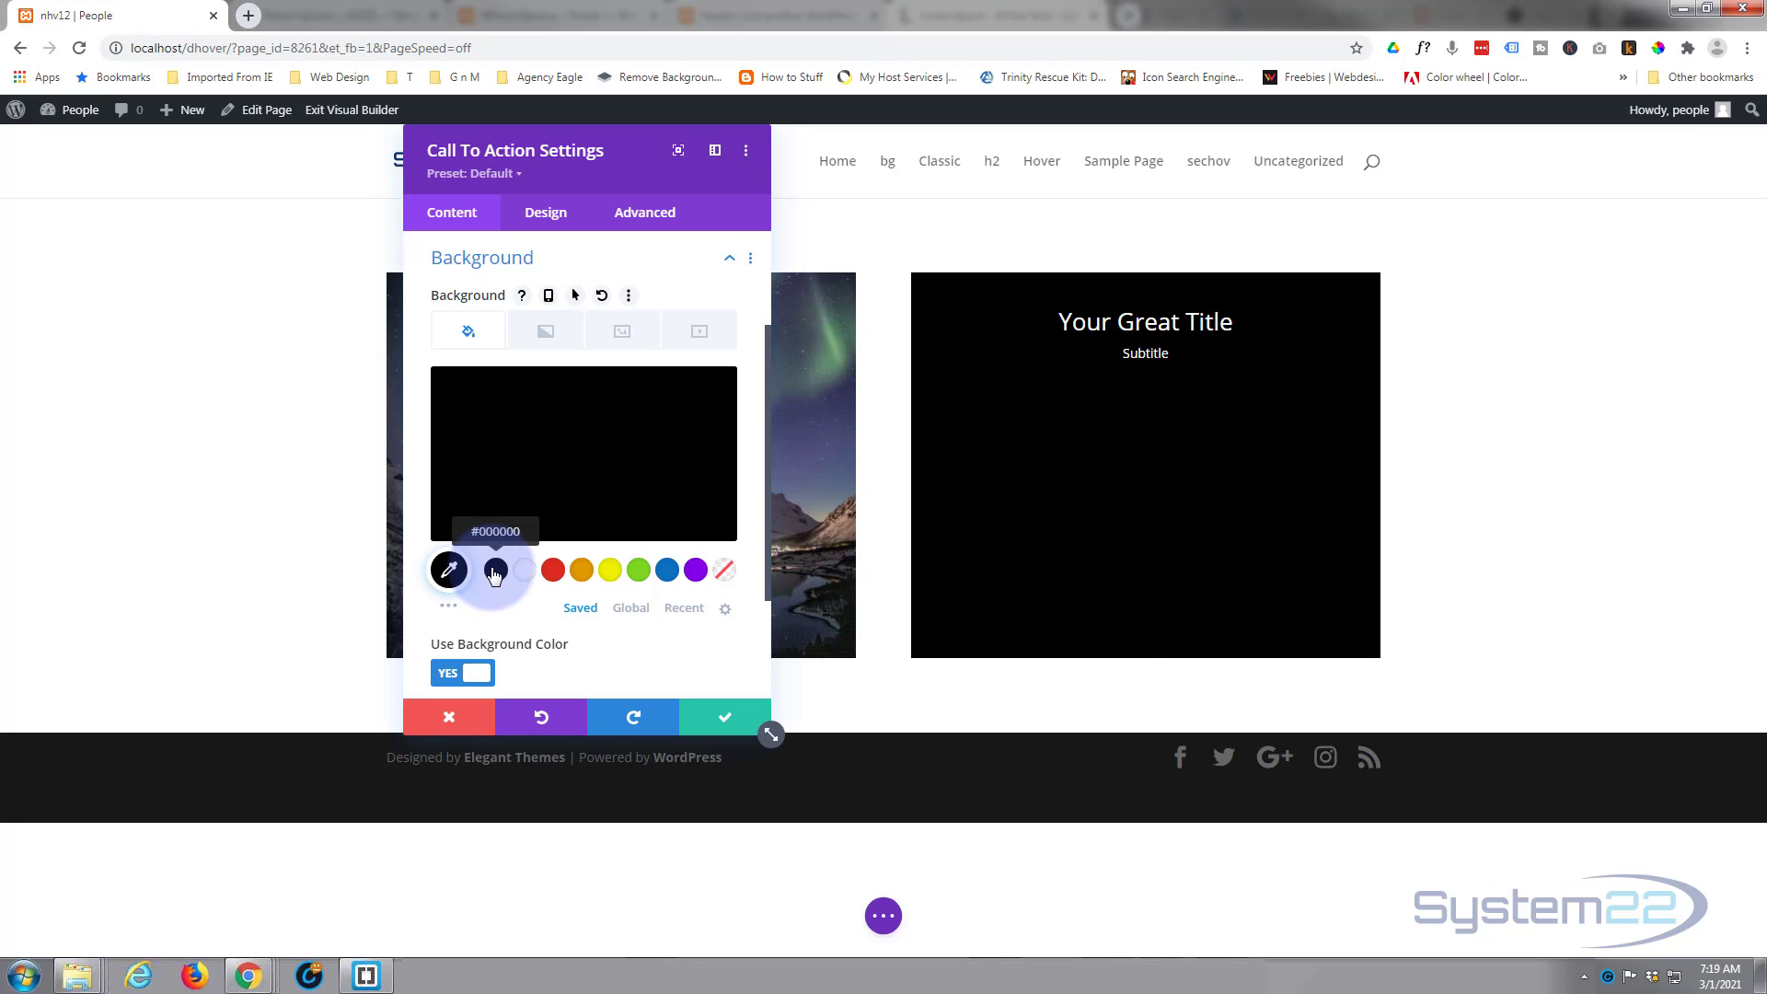
{"action": "left_click", "coordinate": [552, 470]}
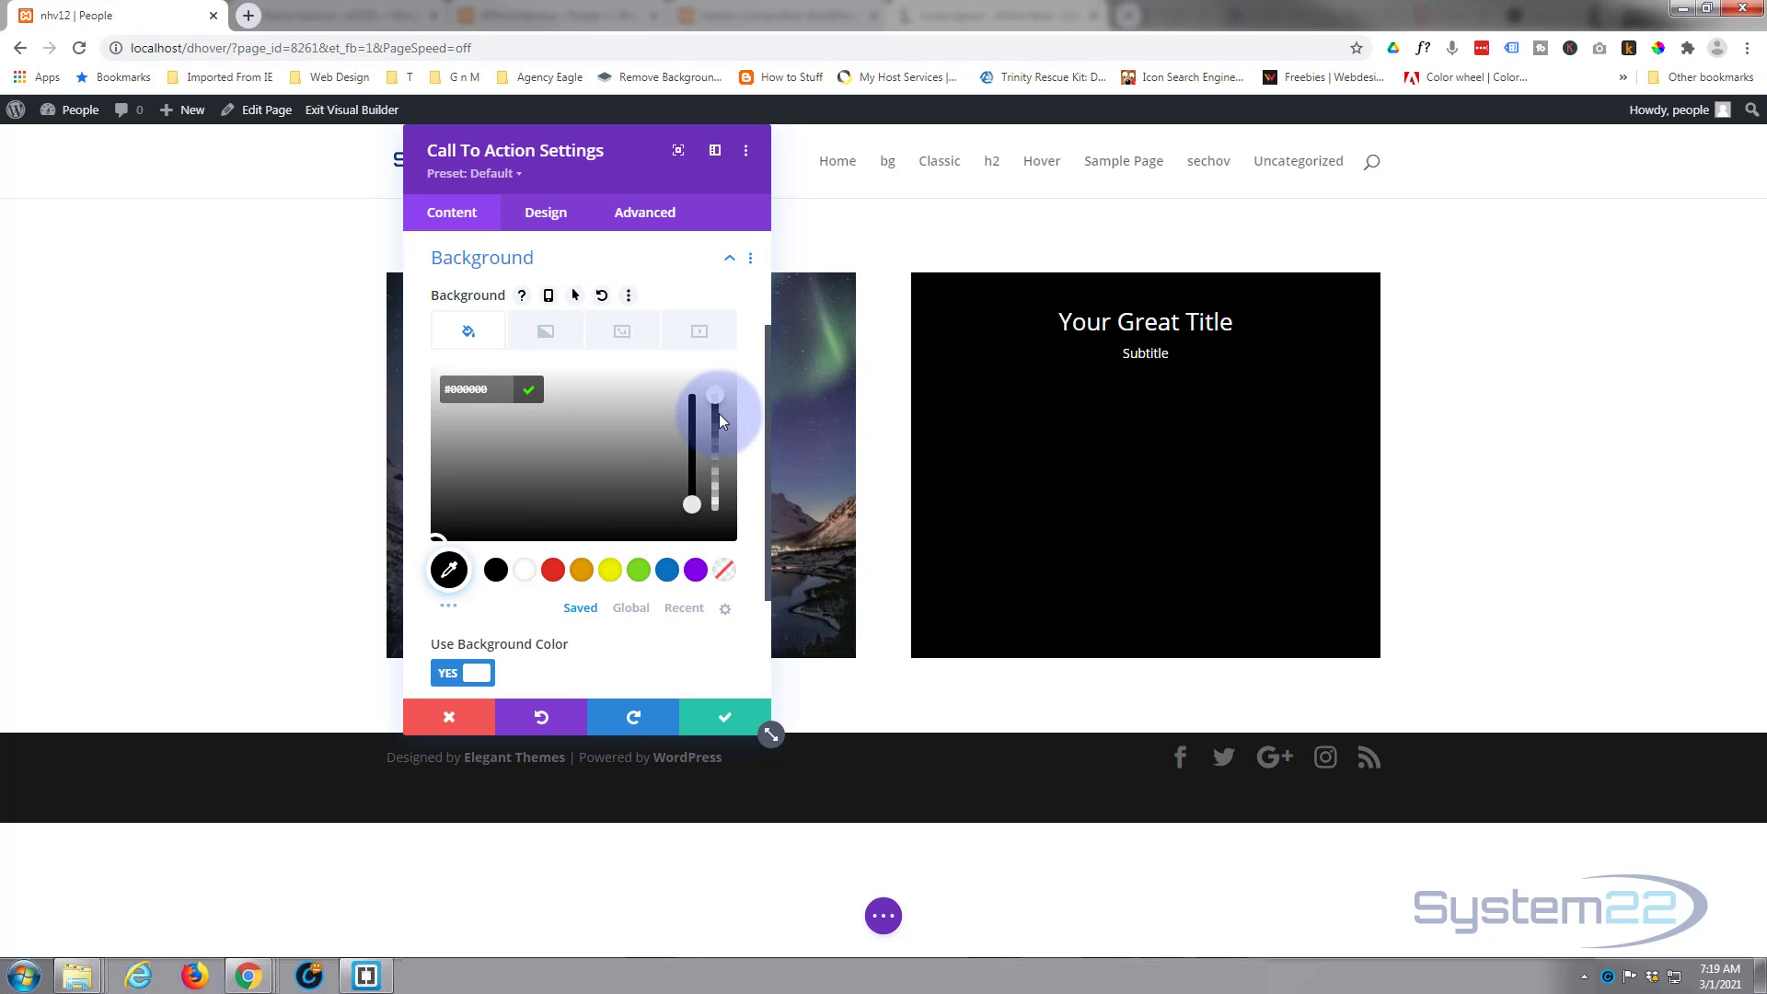
{"action": "left_click_drag", "start_coordinate": [719, 416], "coordinate": [717, 477]}
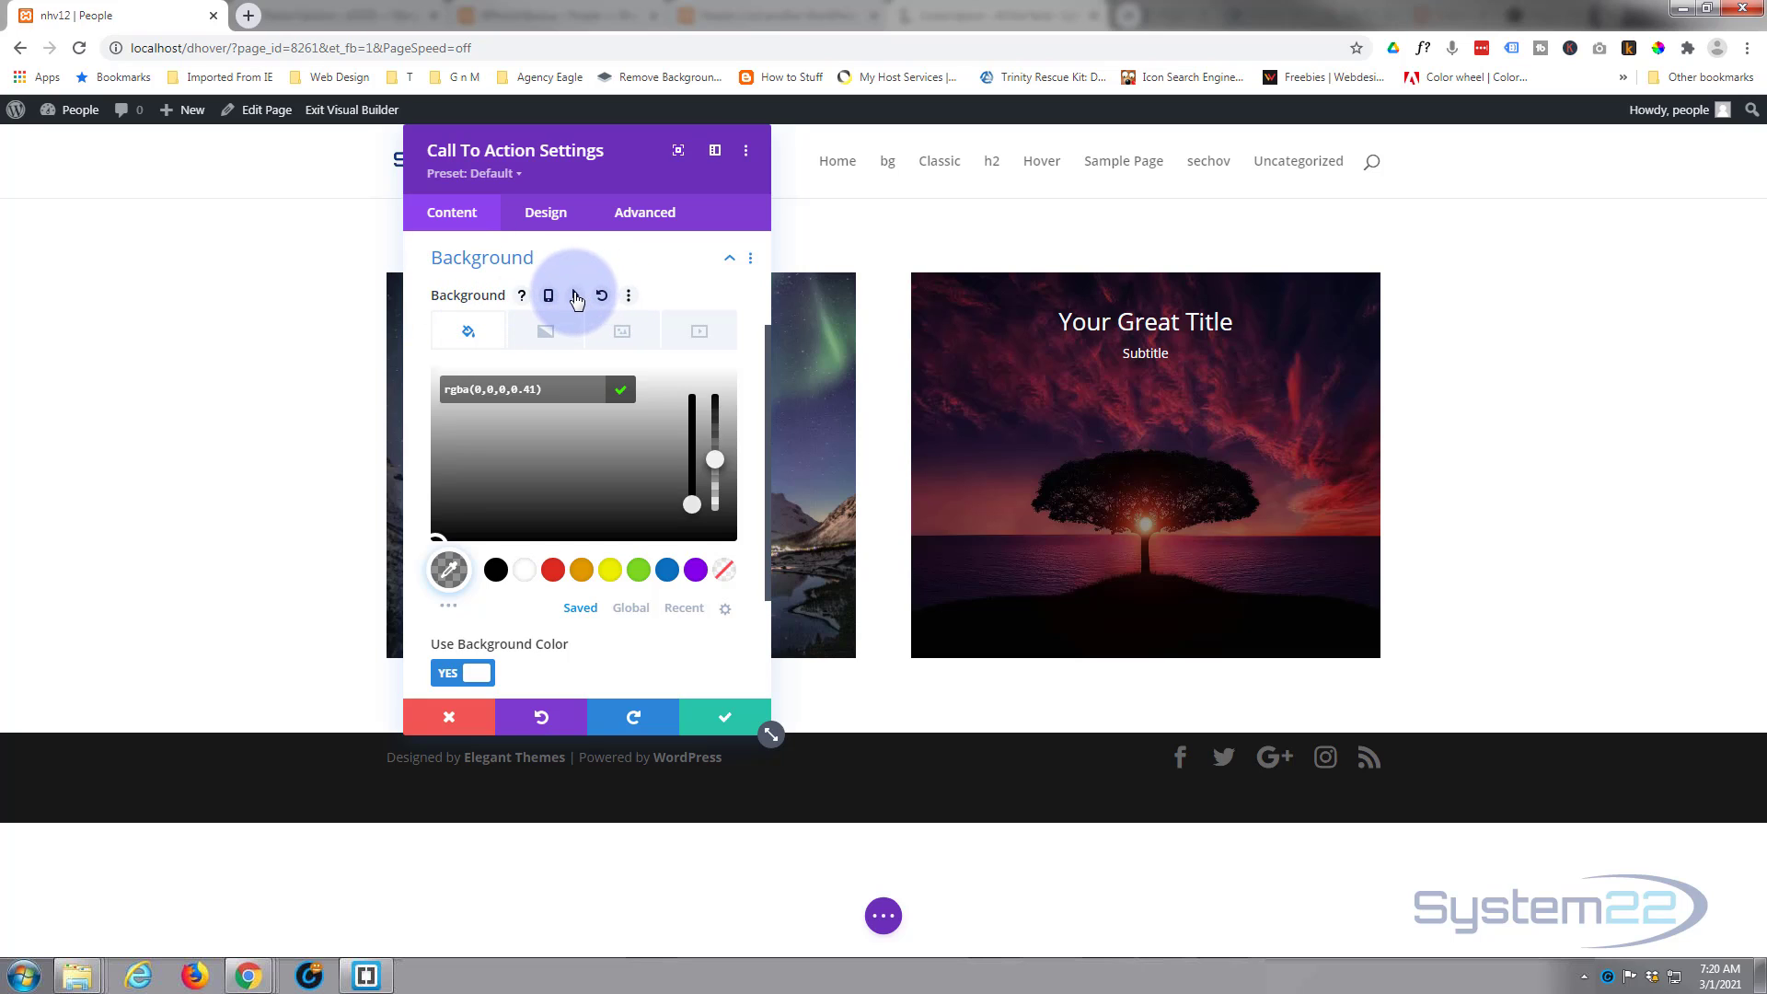
Enable hover options for the Call To Action module's background and remove its desktop background color
{"action": "left_click", "coordinate": [575, 295]}
{"action": "left_click", "coordinate": [527, 339]}
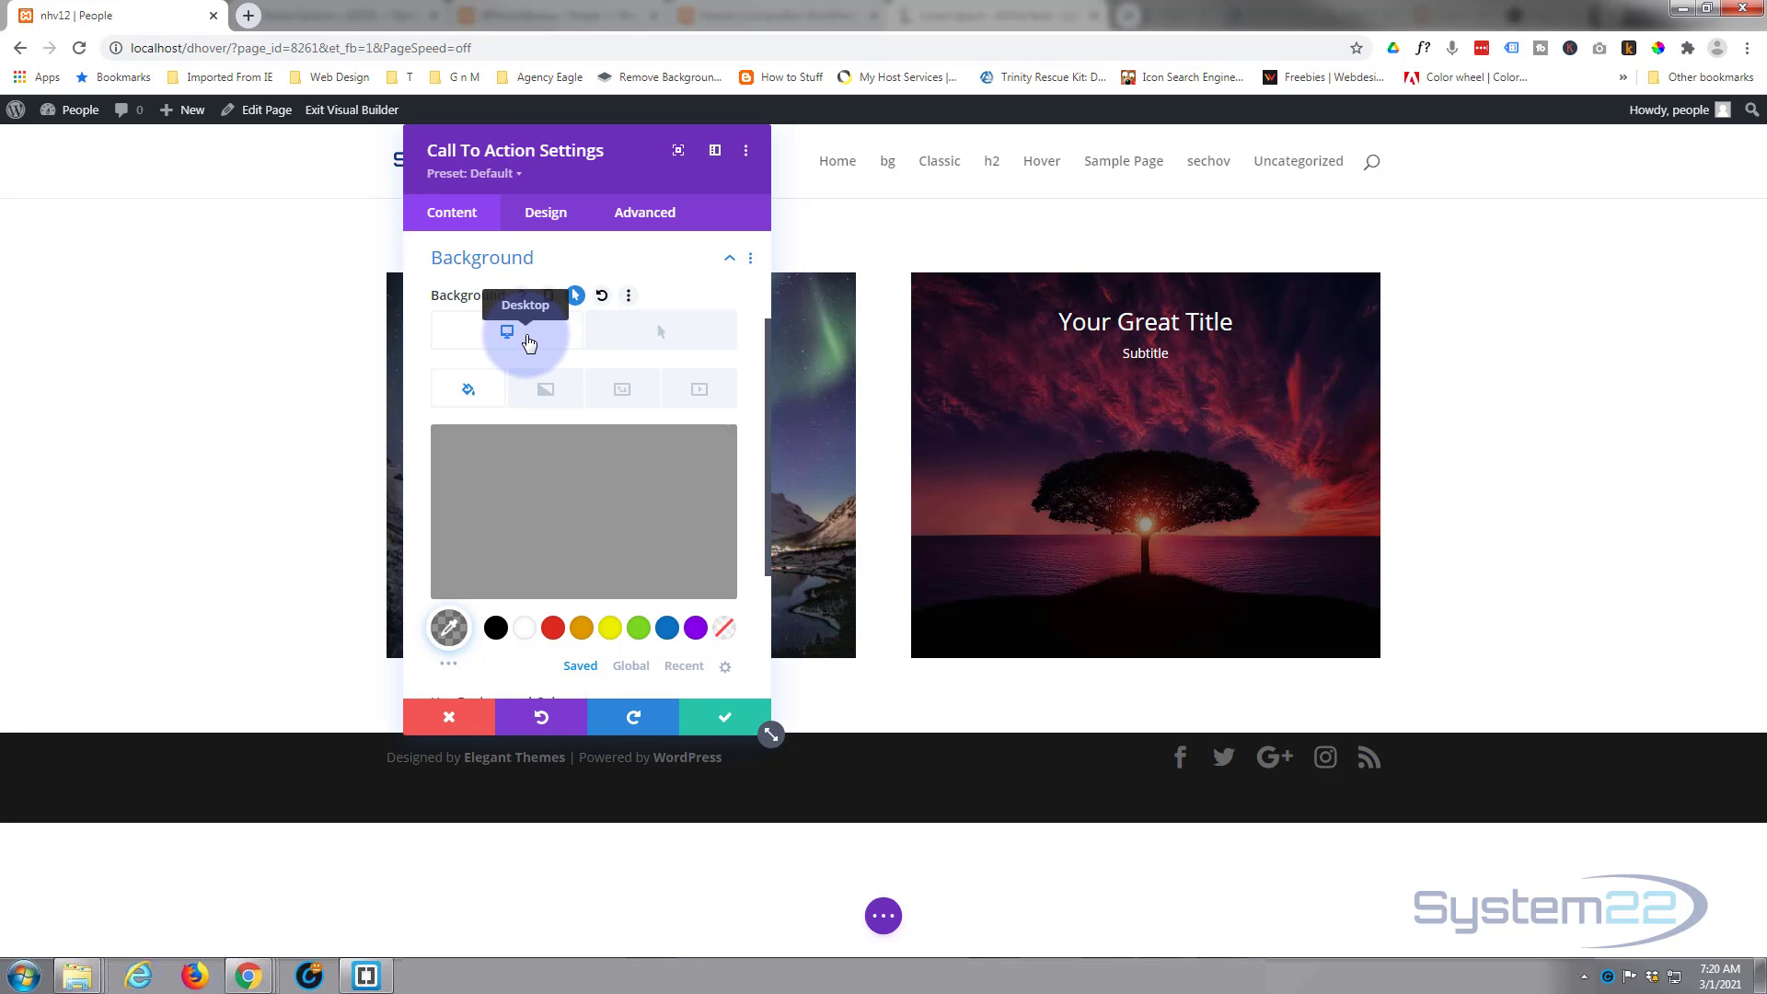
{"action": "mouse_move", "coordinate": [640, 521]}
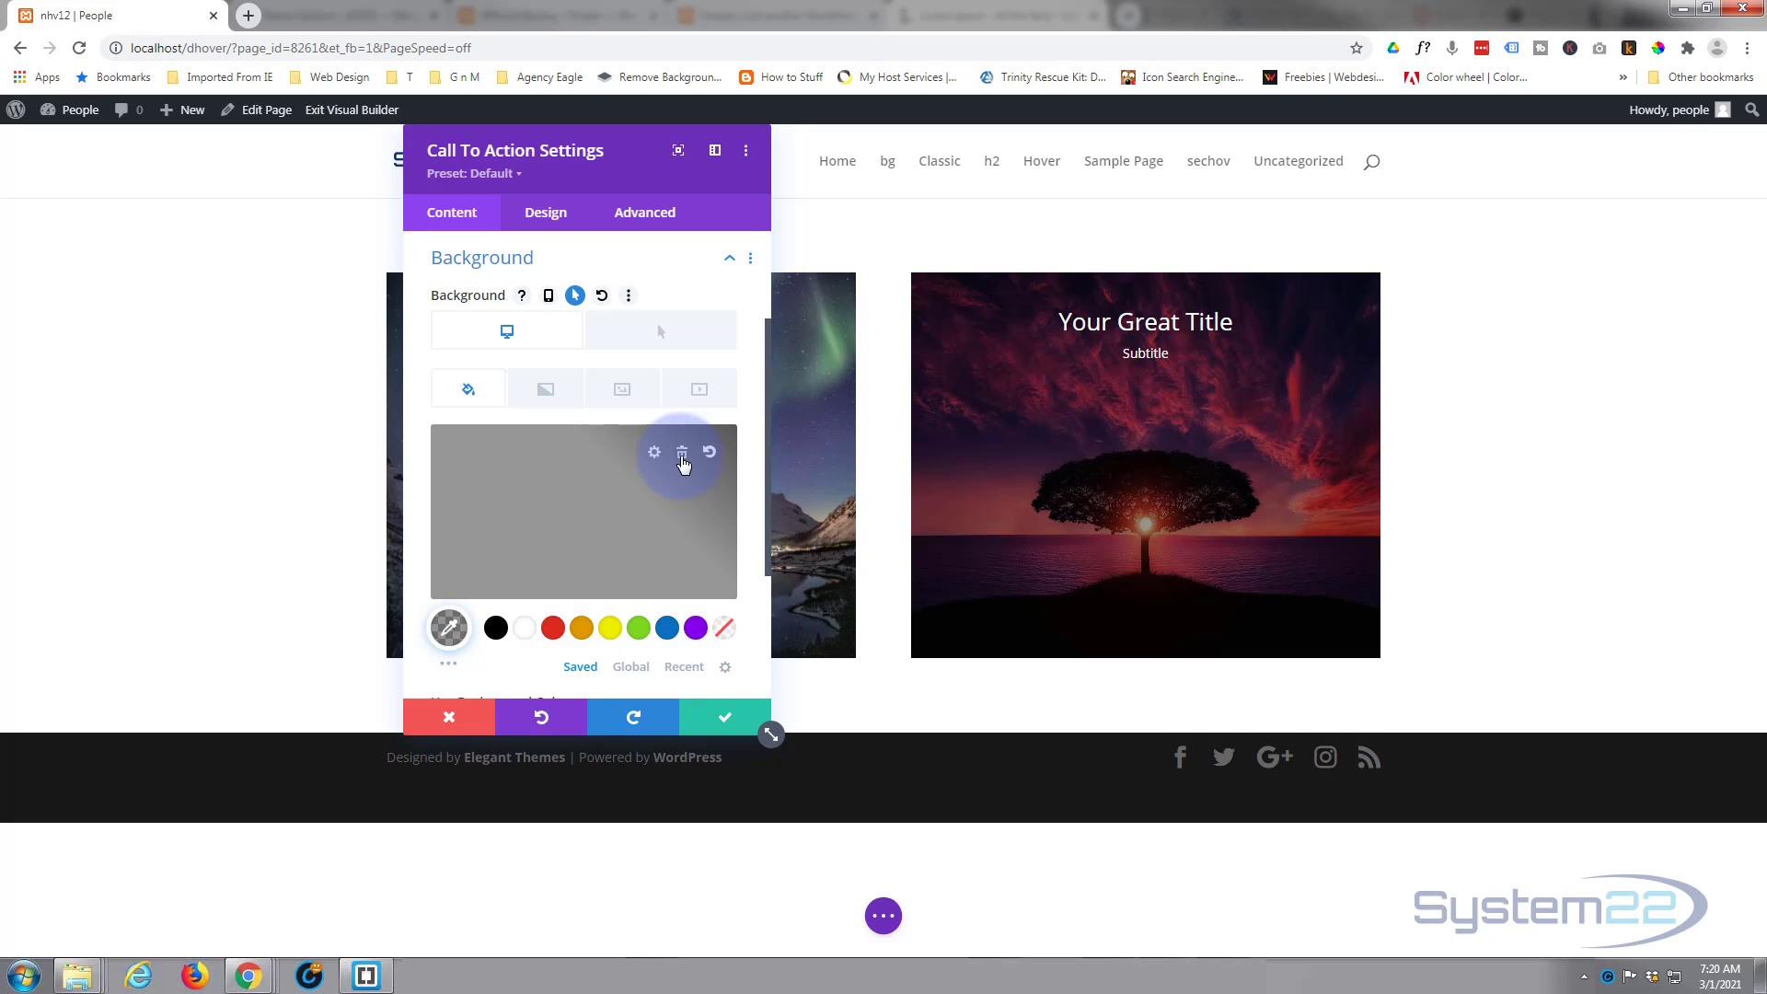
{"action": "left_click", "coordinate": [682, 455]}
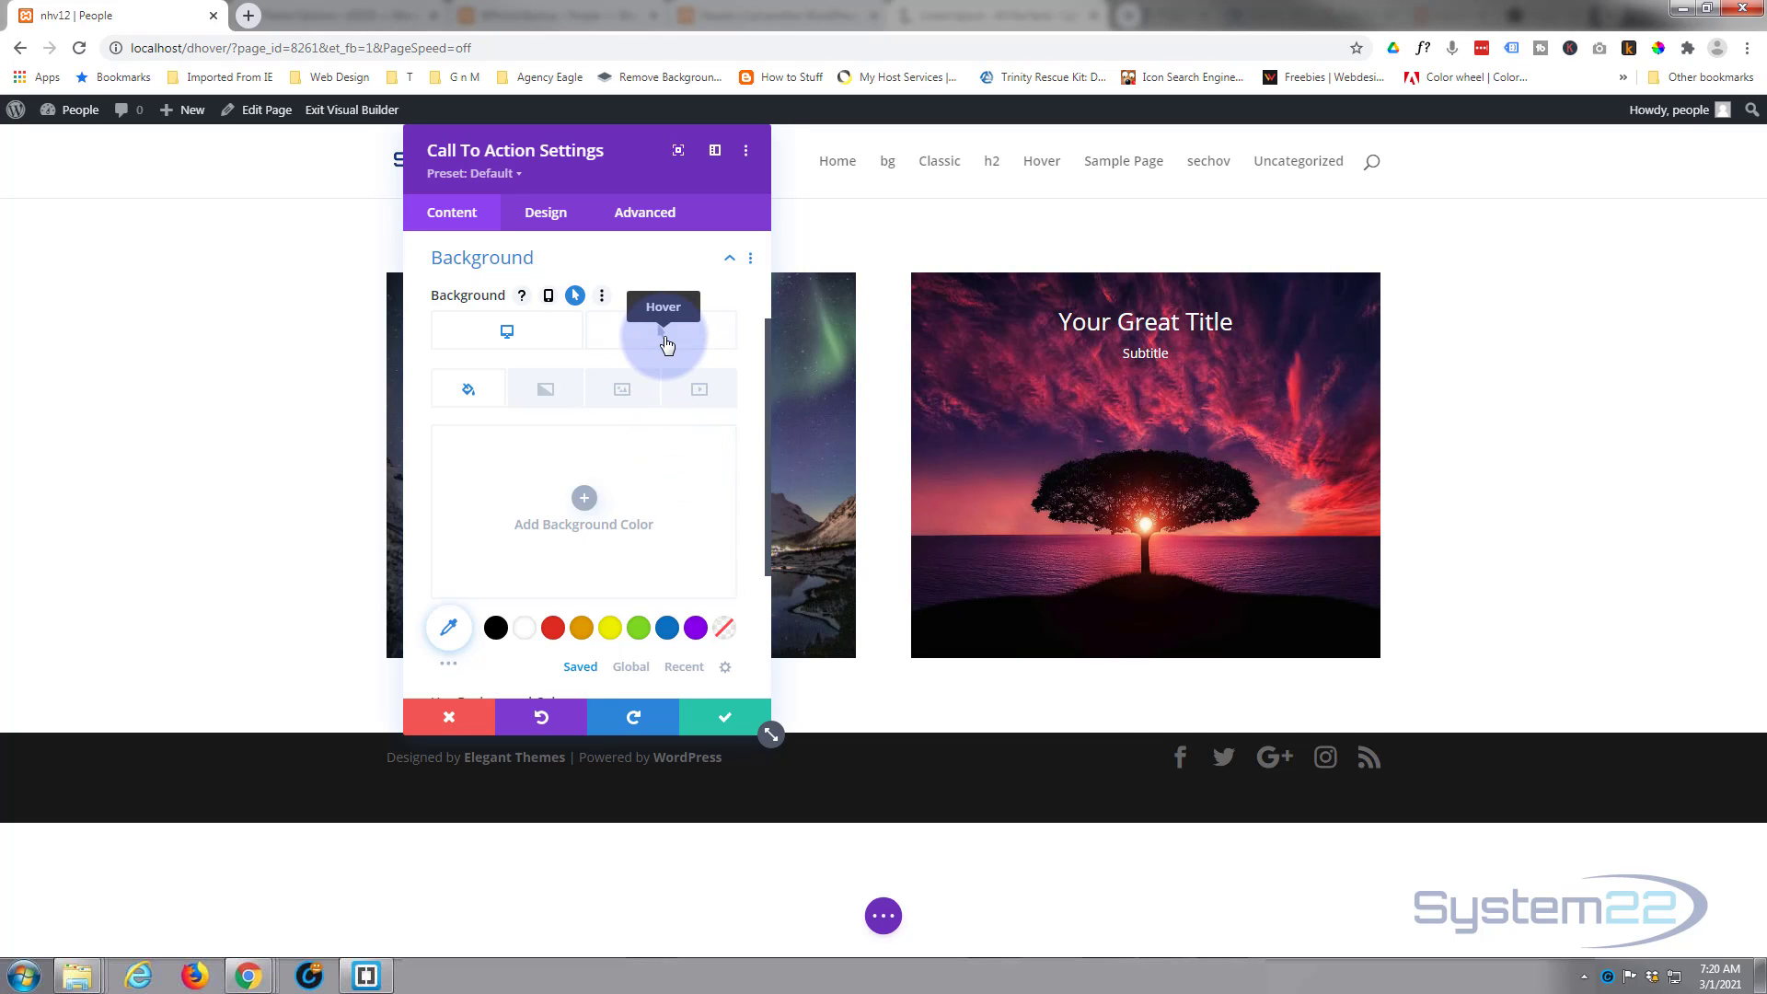
Try a semi-transparent black hover background color, rgba(0,0,0,0.4), on the Call To Action module
{"action": "left_click", "coordinate": [666, 344]}
{"action": "left_click", "coordinate": [495, 627]}
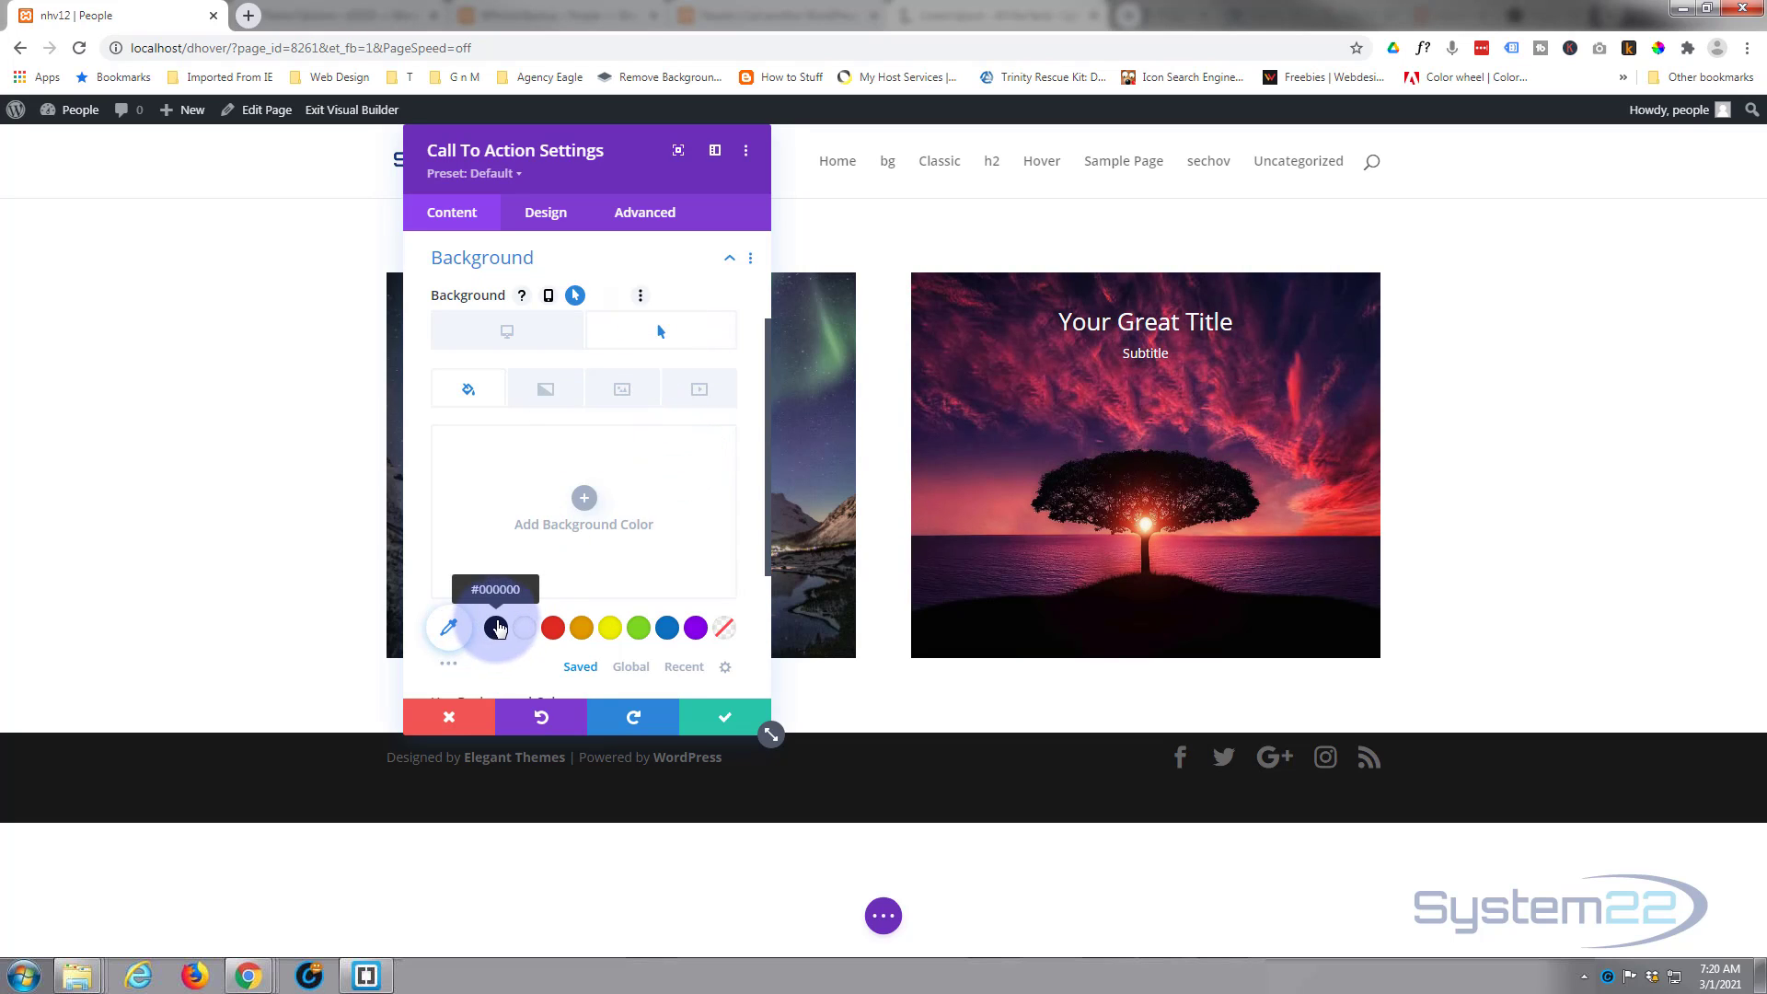
{"action": "left_click", "coordinate": [543, 523]}
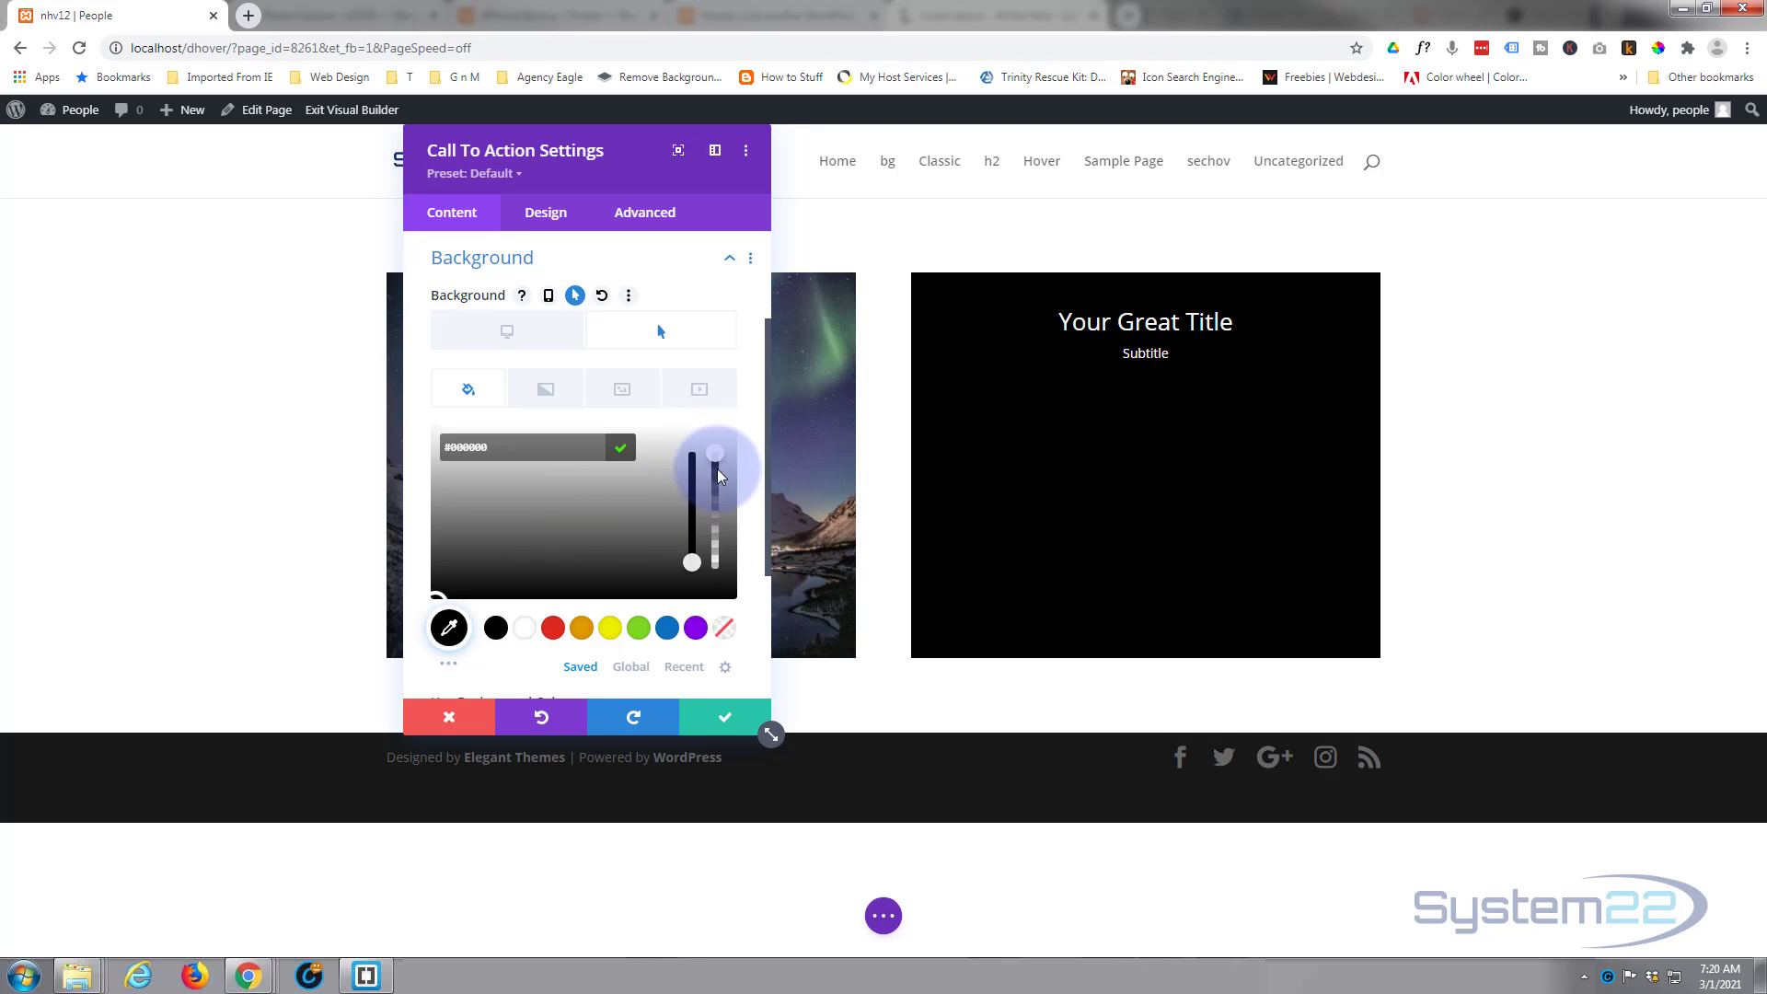
{"action": "left_click_drag", "start_coordinate": [719, 476], "coordinate": [723, 551]}
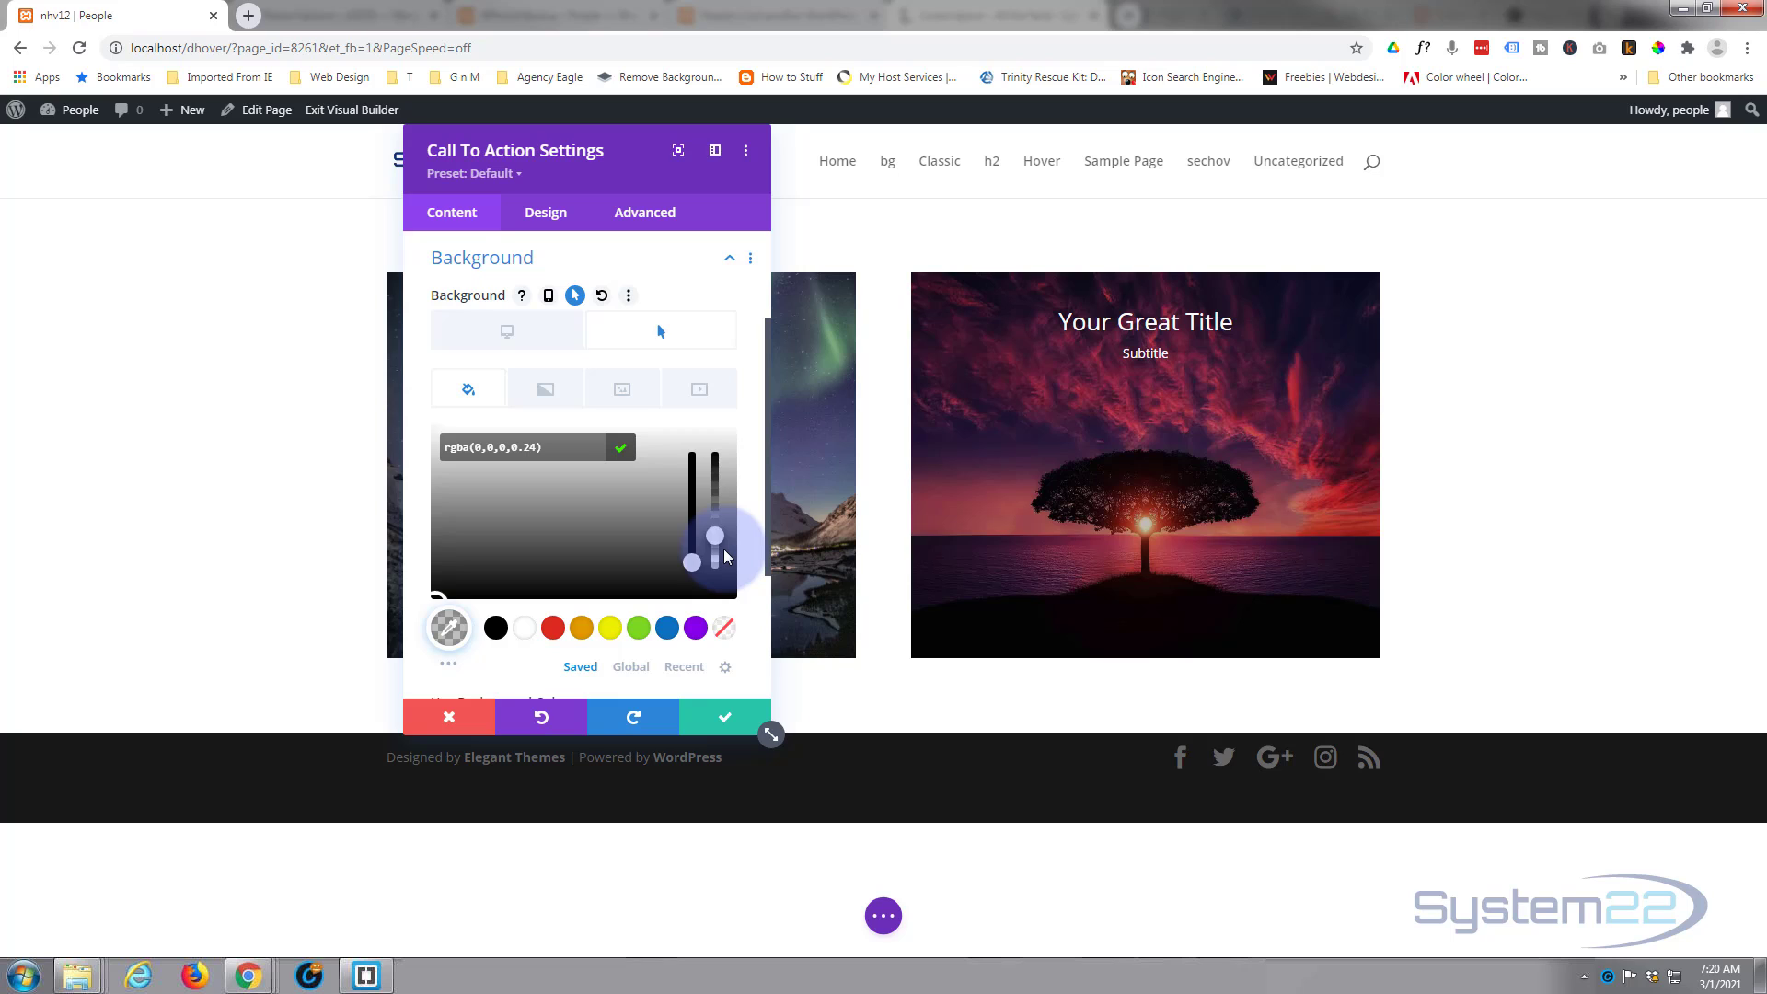
{"action": "left_click_drag", "start_coordinate": [725, 556], "coordinate": [718, 520]}
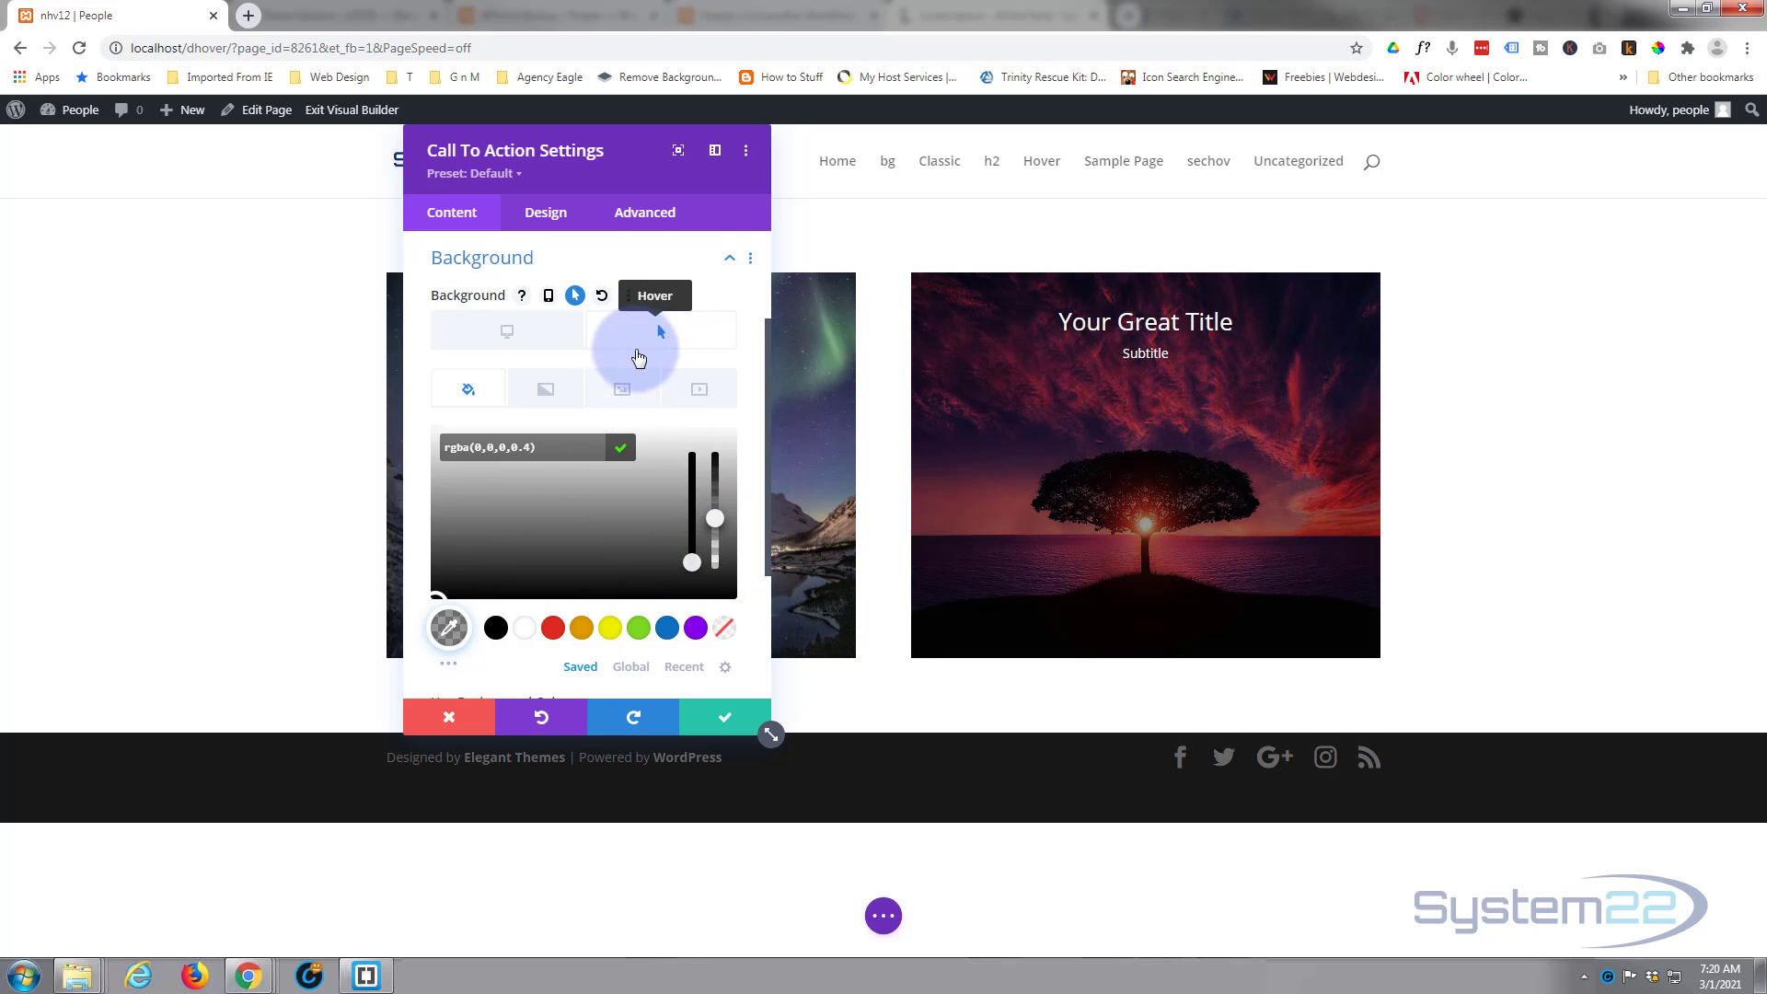
Compare the desktop and hover backgrounds, and remove the hover background color from the Call To Action module
{"action": "left_click", "coordinate": [516, 336]}
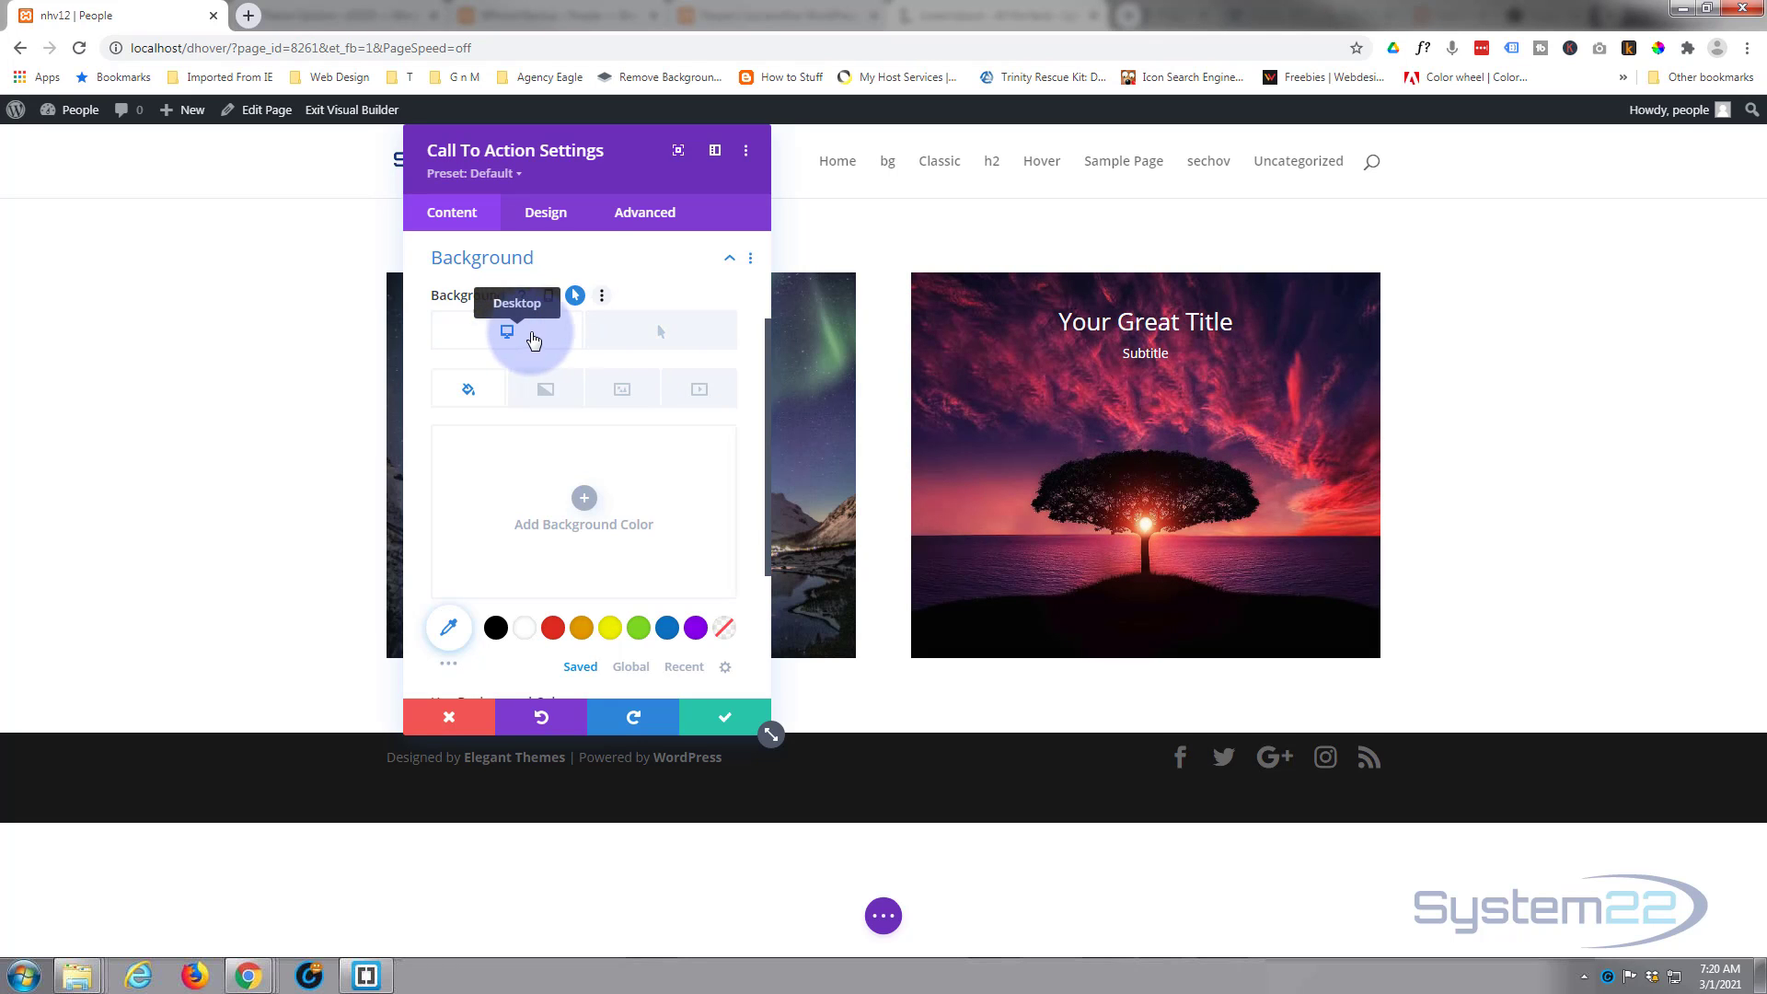
{"action": "left_click", "coordinate": [650, 348]}
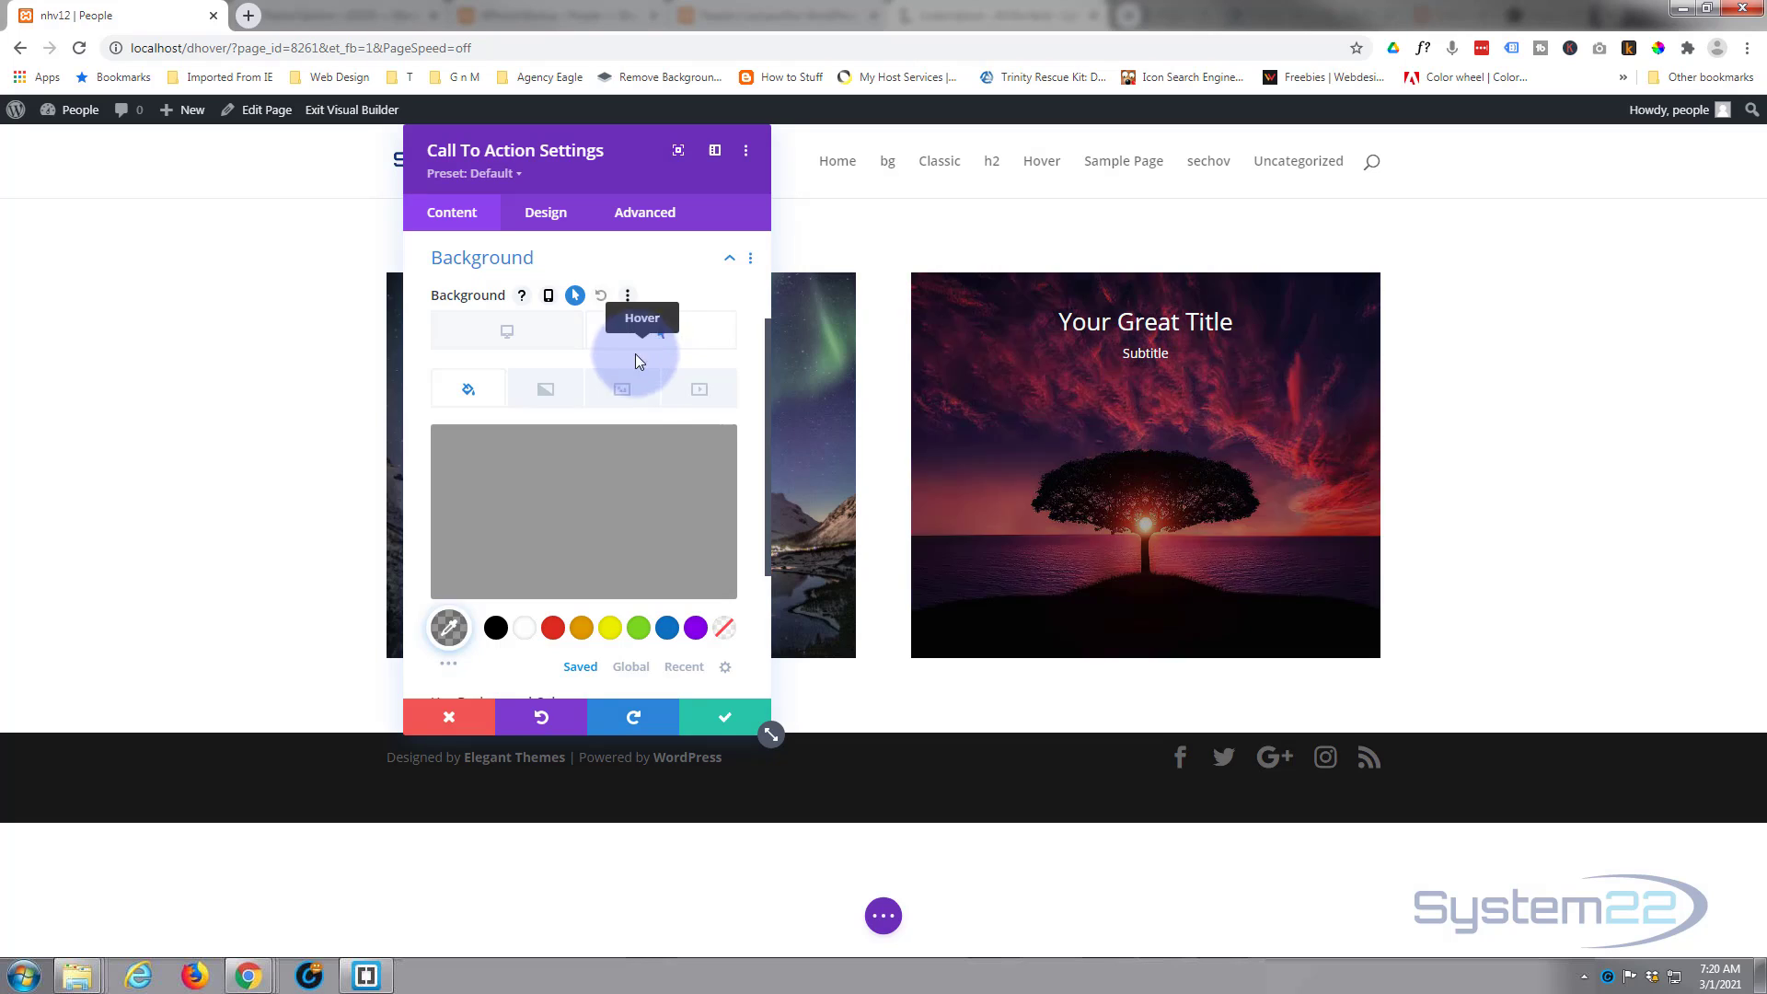
{"action": "left_click", "coordinate": [683, 455]}
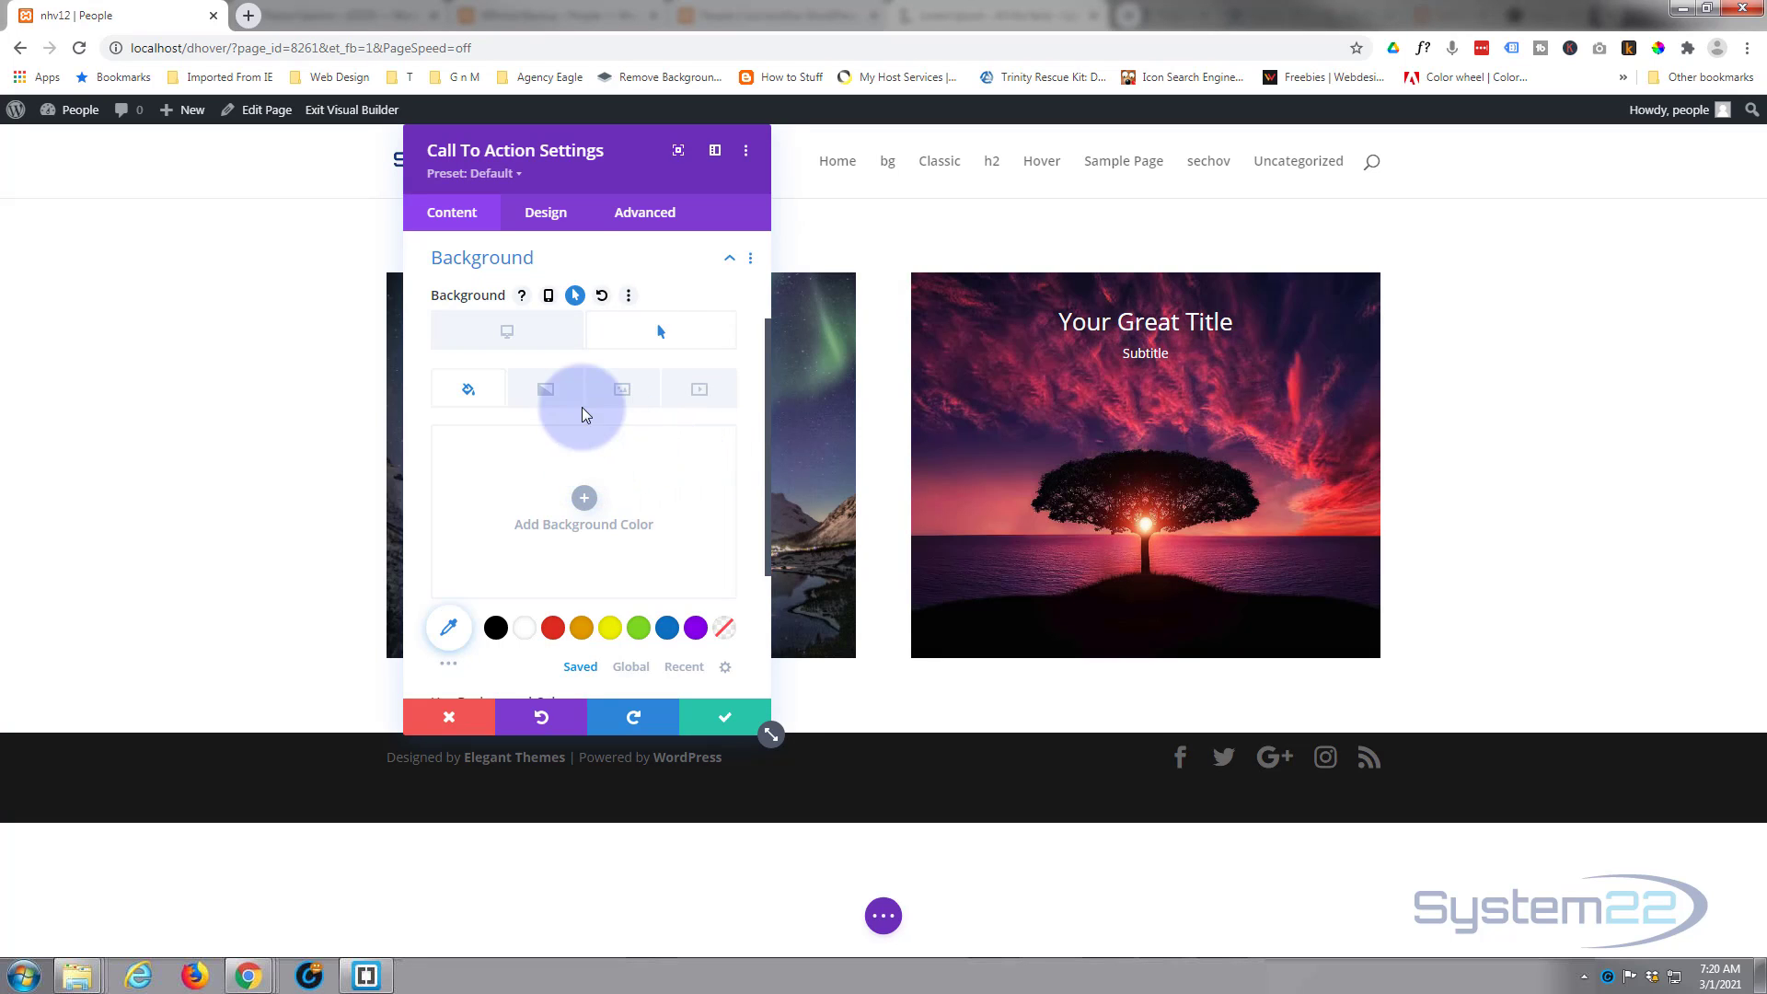
Enable hover options for the Call To Action module's margin and set its desktop left margin to -800px
{"action": "left_click", "coordinate": [536, 214]}
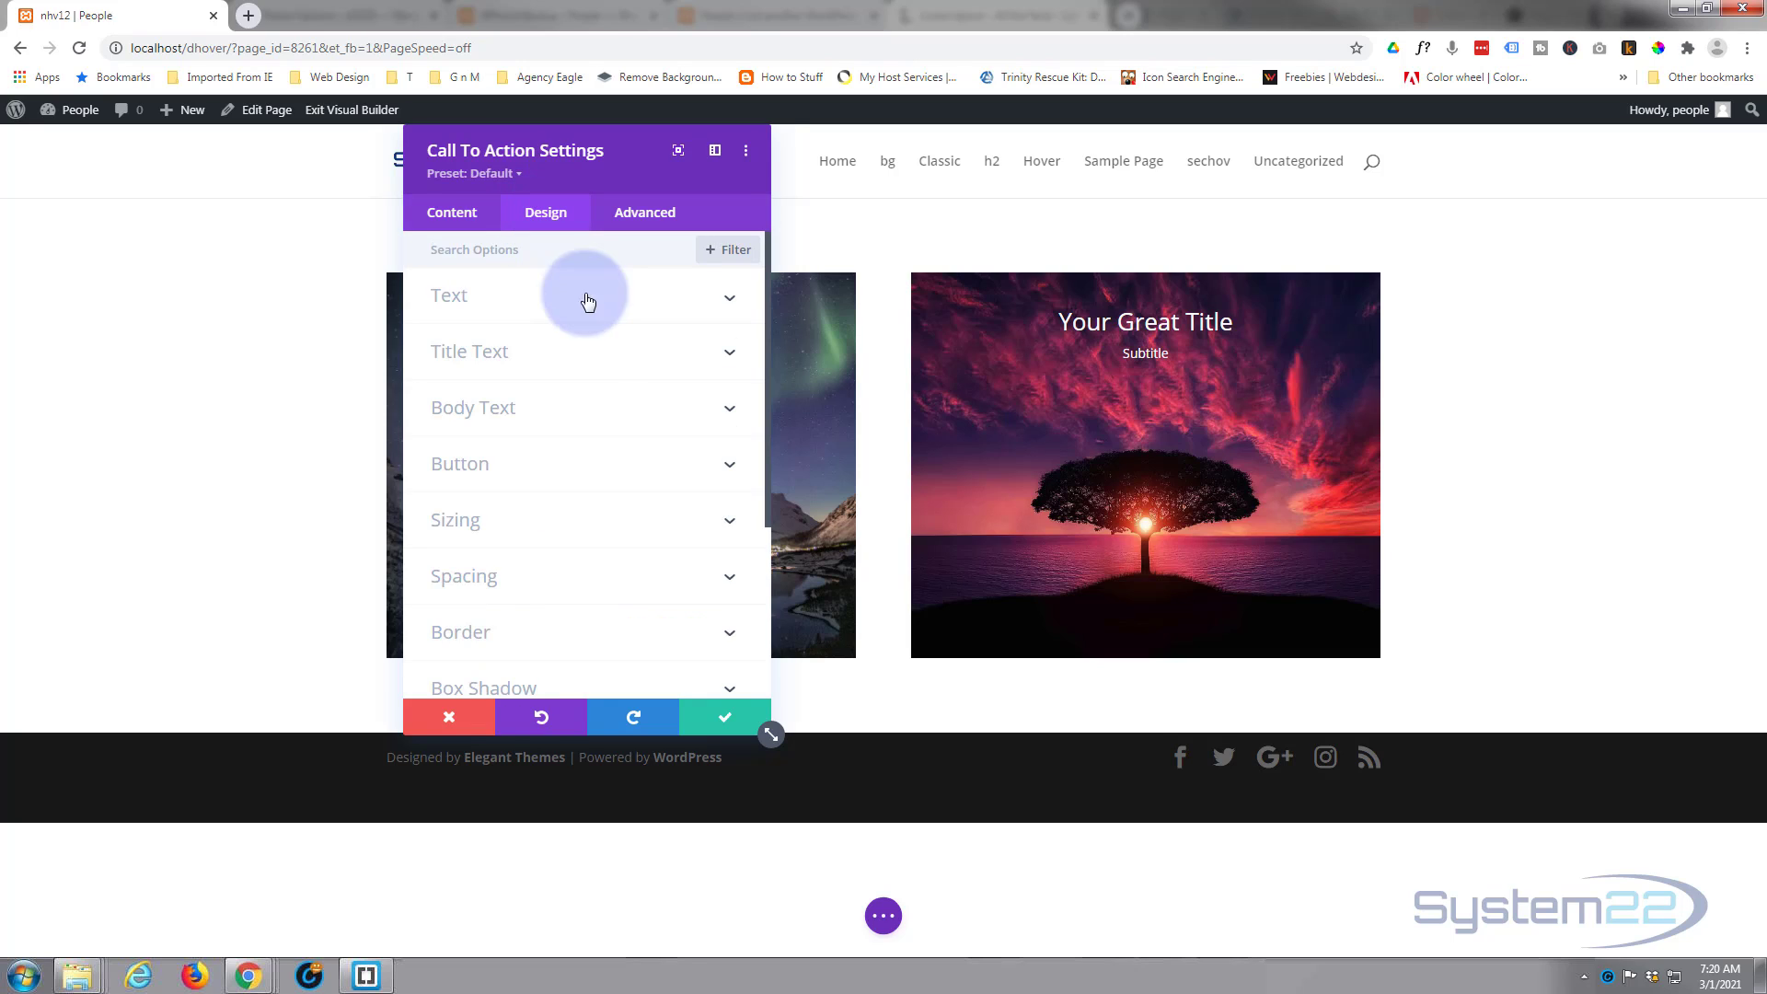
{"action": "left_click", "coordinate": [579, 521]}
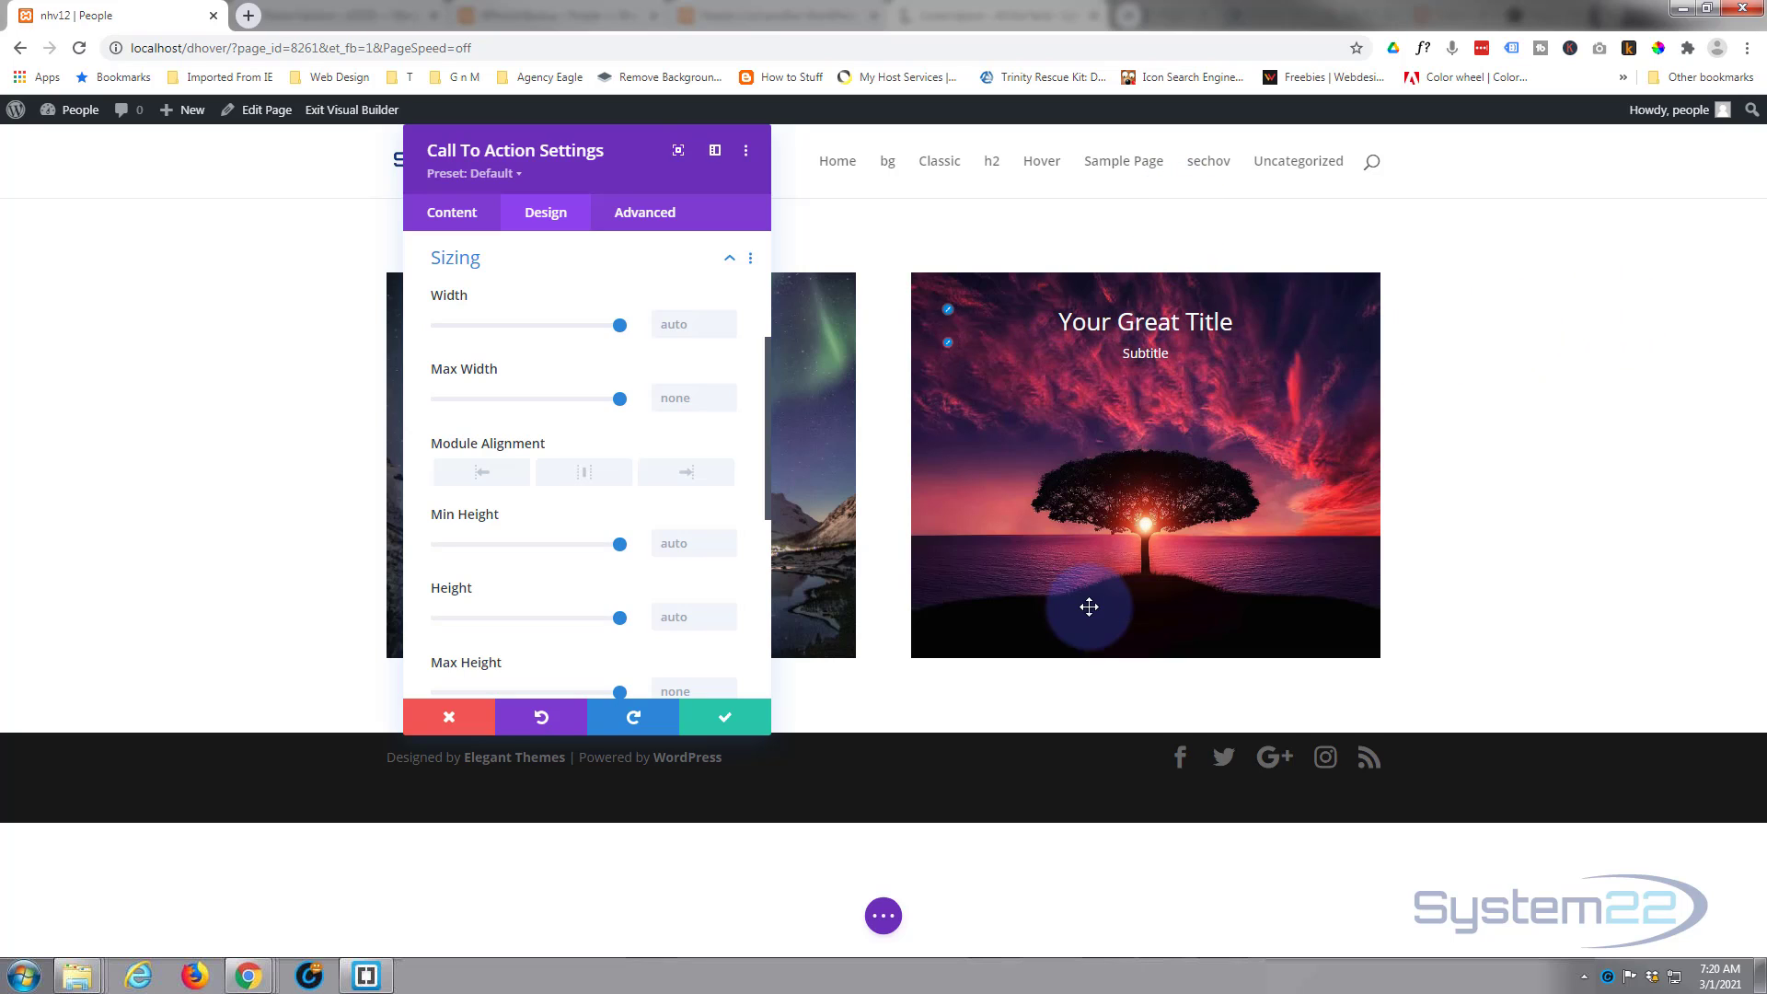
{"action": "mouse_move", "coordinate": [580, 319]}
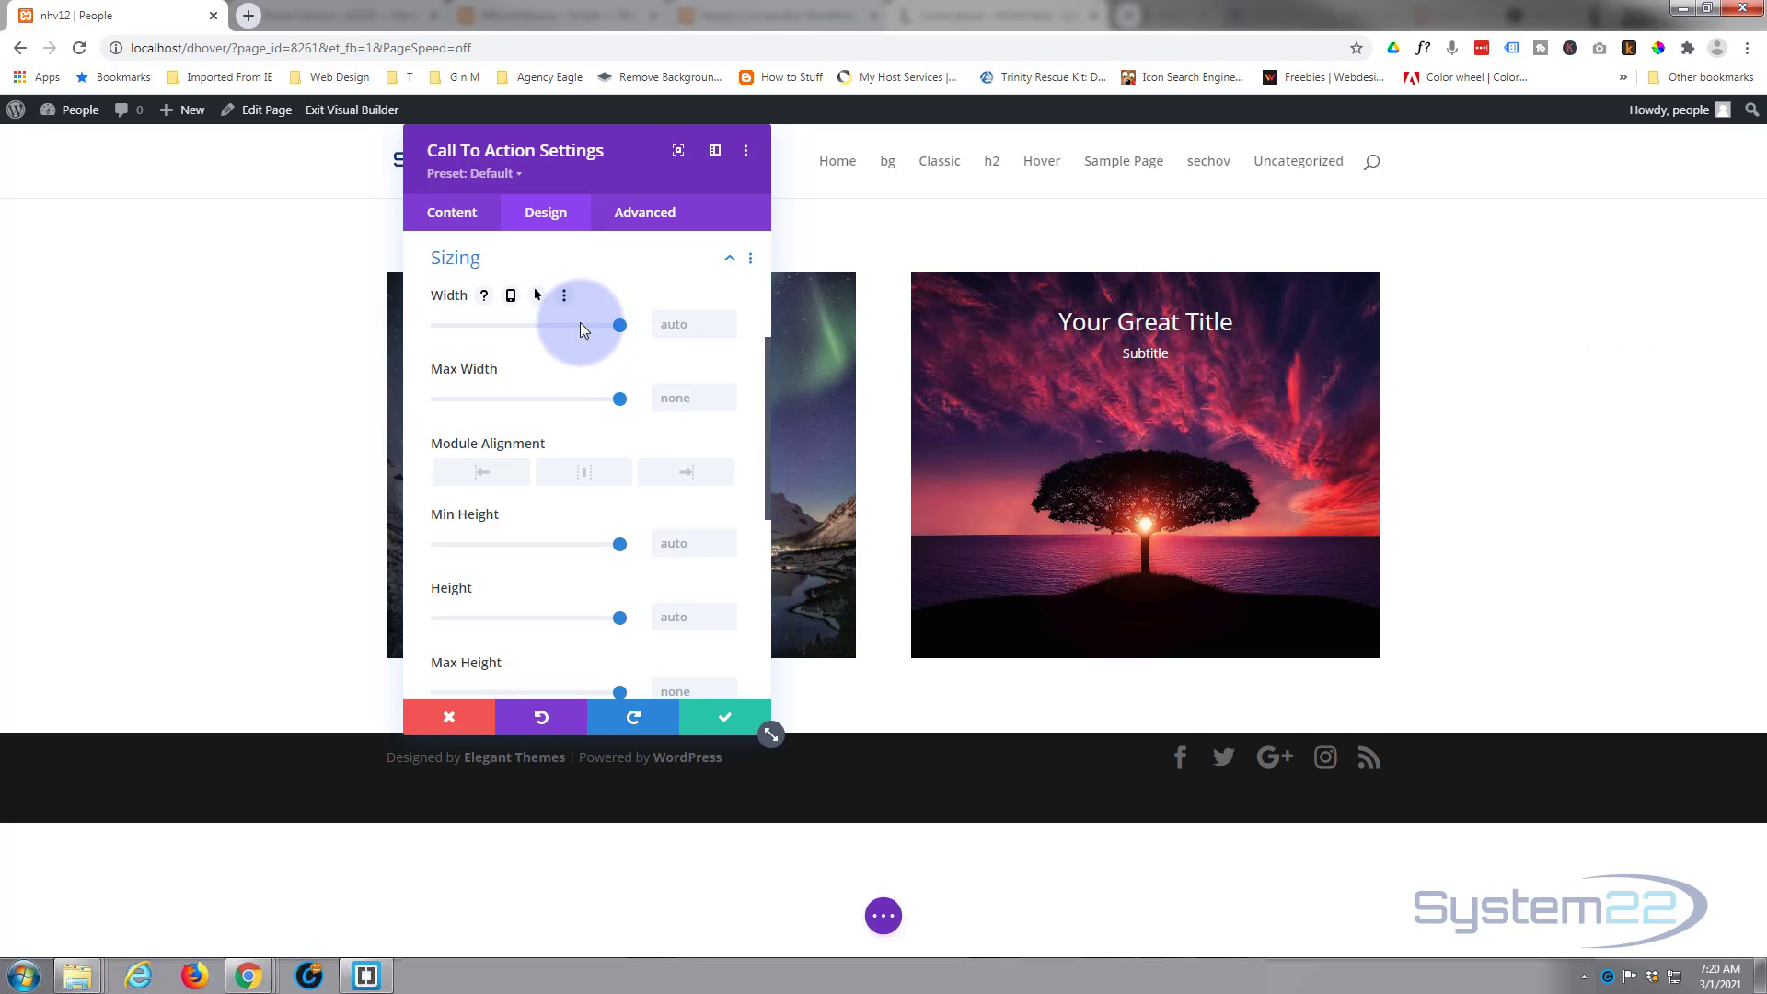
{"action": "left_click", "coordinate": [536, 262]}
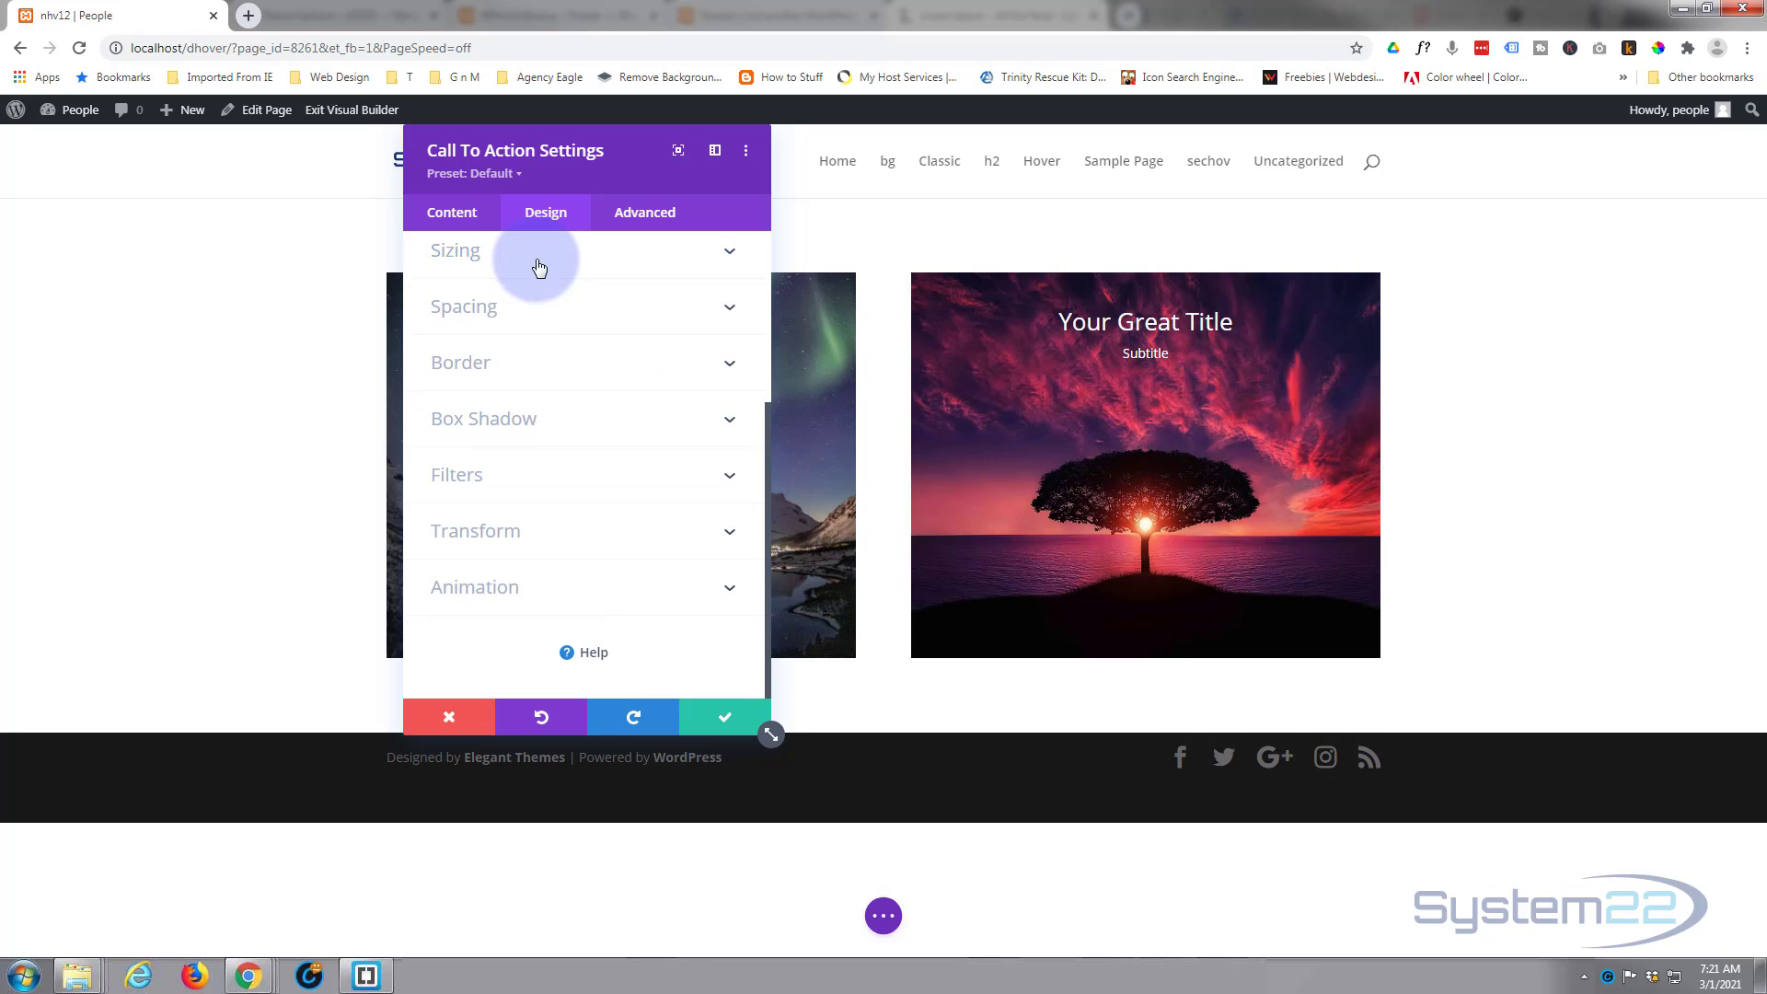
{"action": "left_click", "coordinate": [555, 315]}
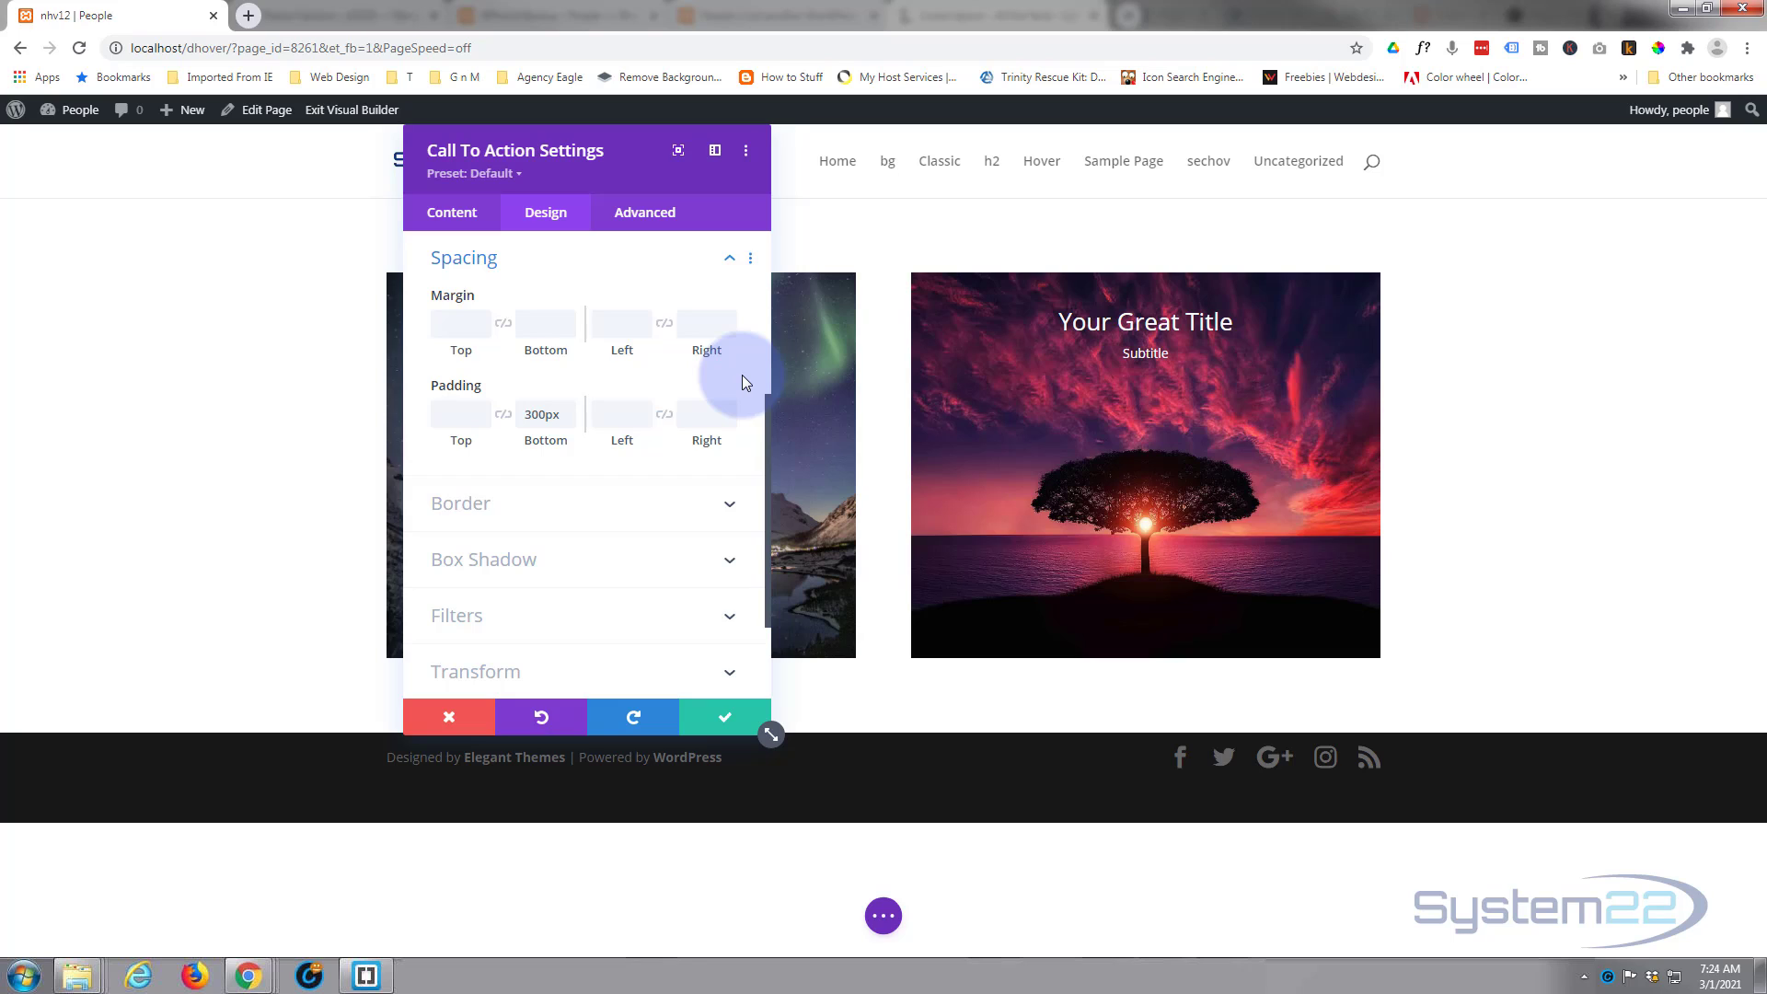
{"action": "mouse_move", "coordinate": [452, 302]}
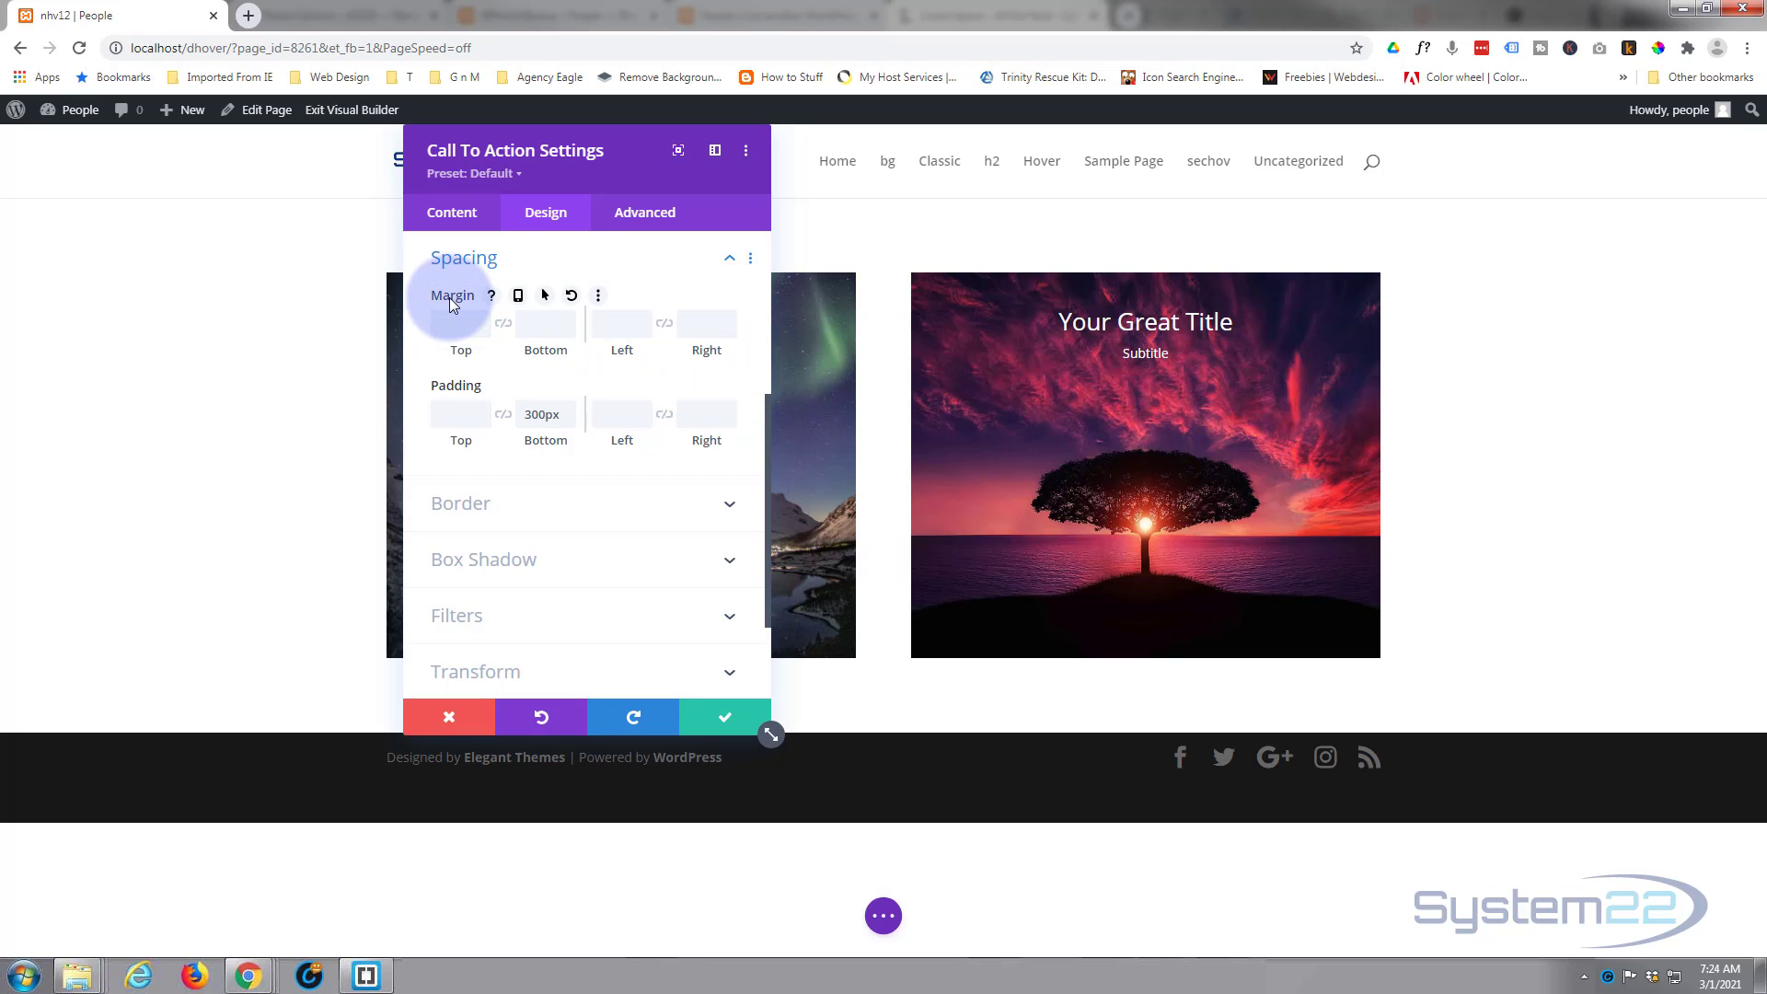
{"action": "left_click", "coordinate": [545, 296]}
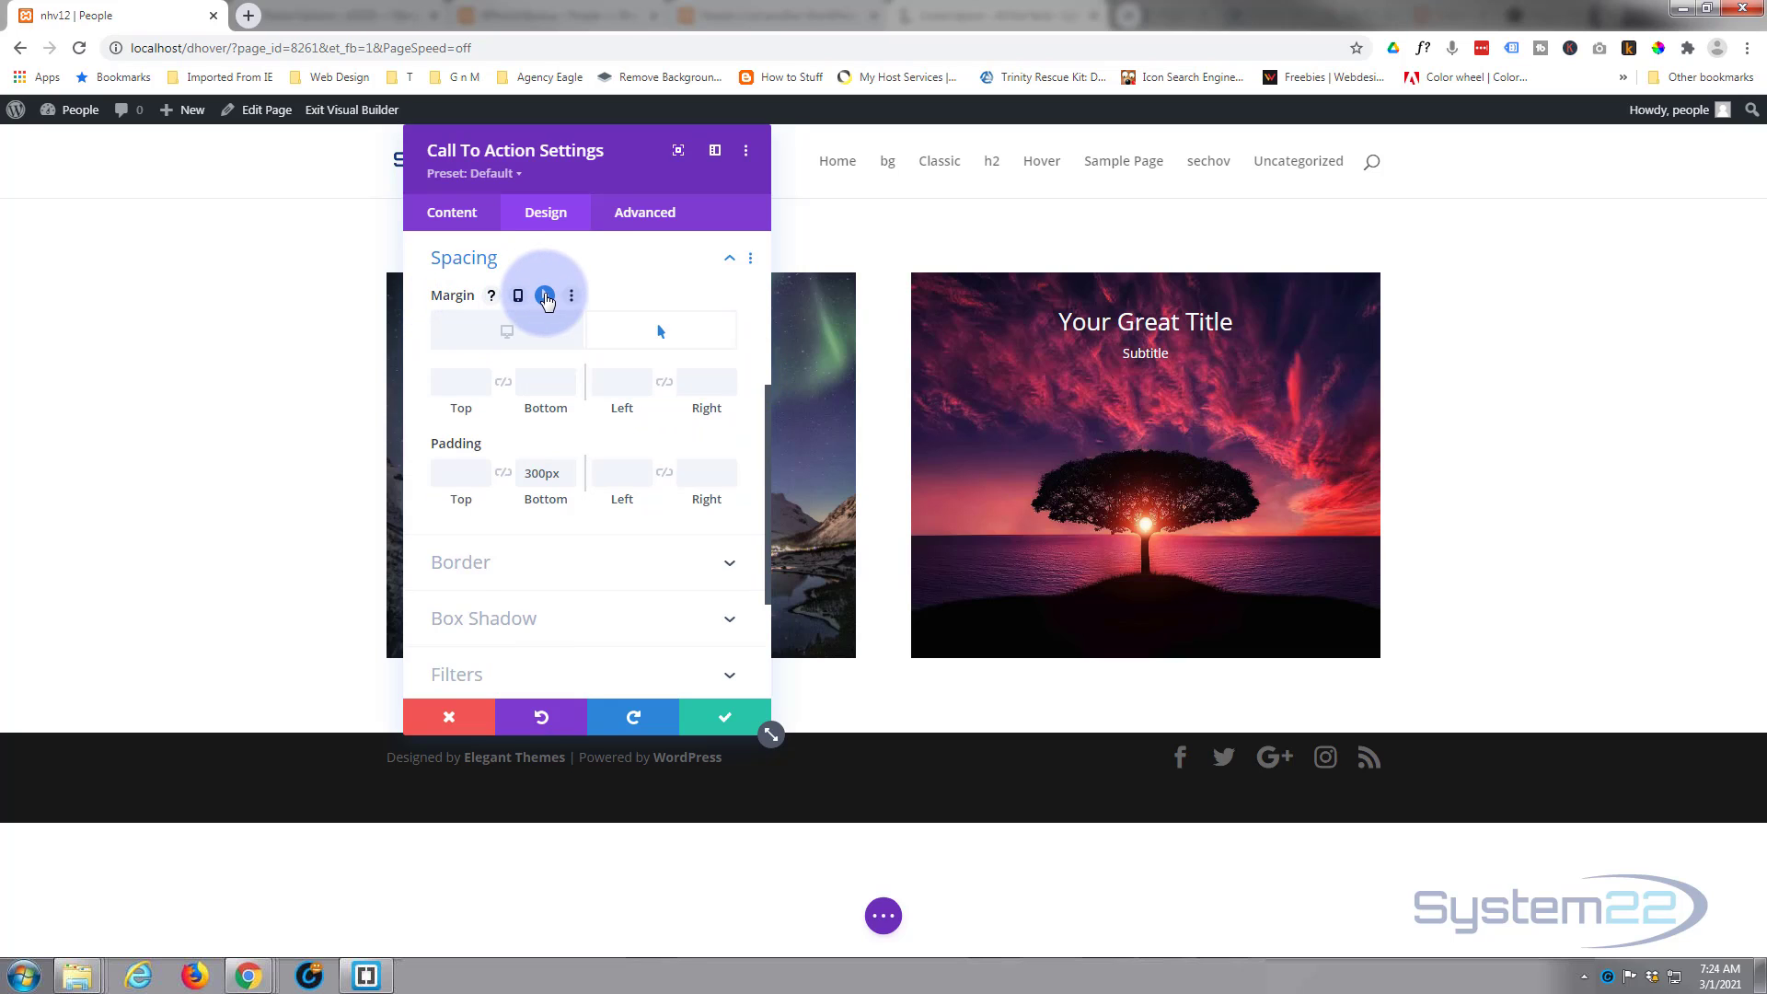
{"action": "left_click", "coordinate": [507, 333]}
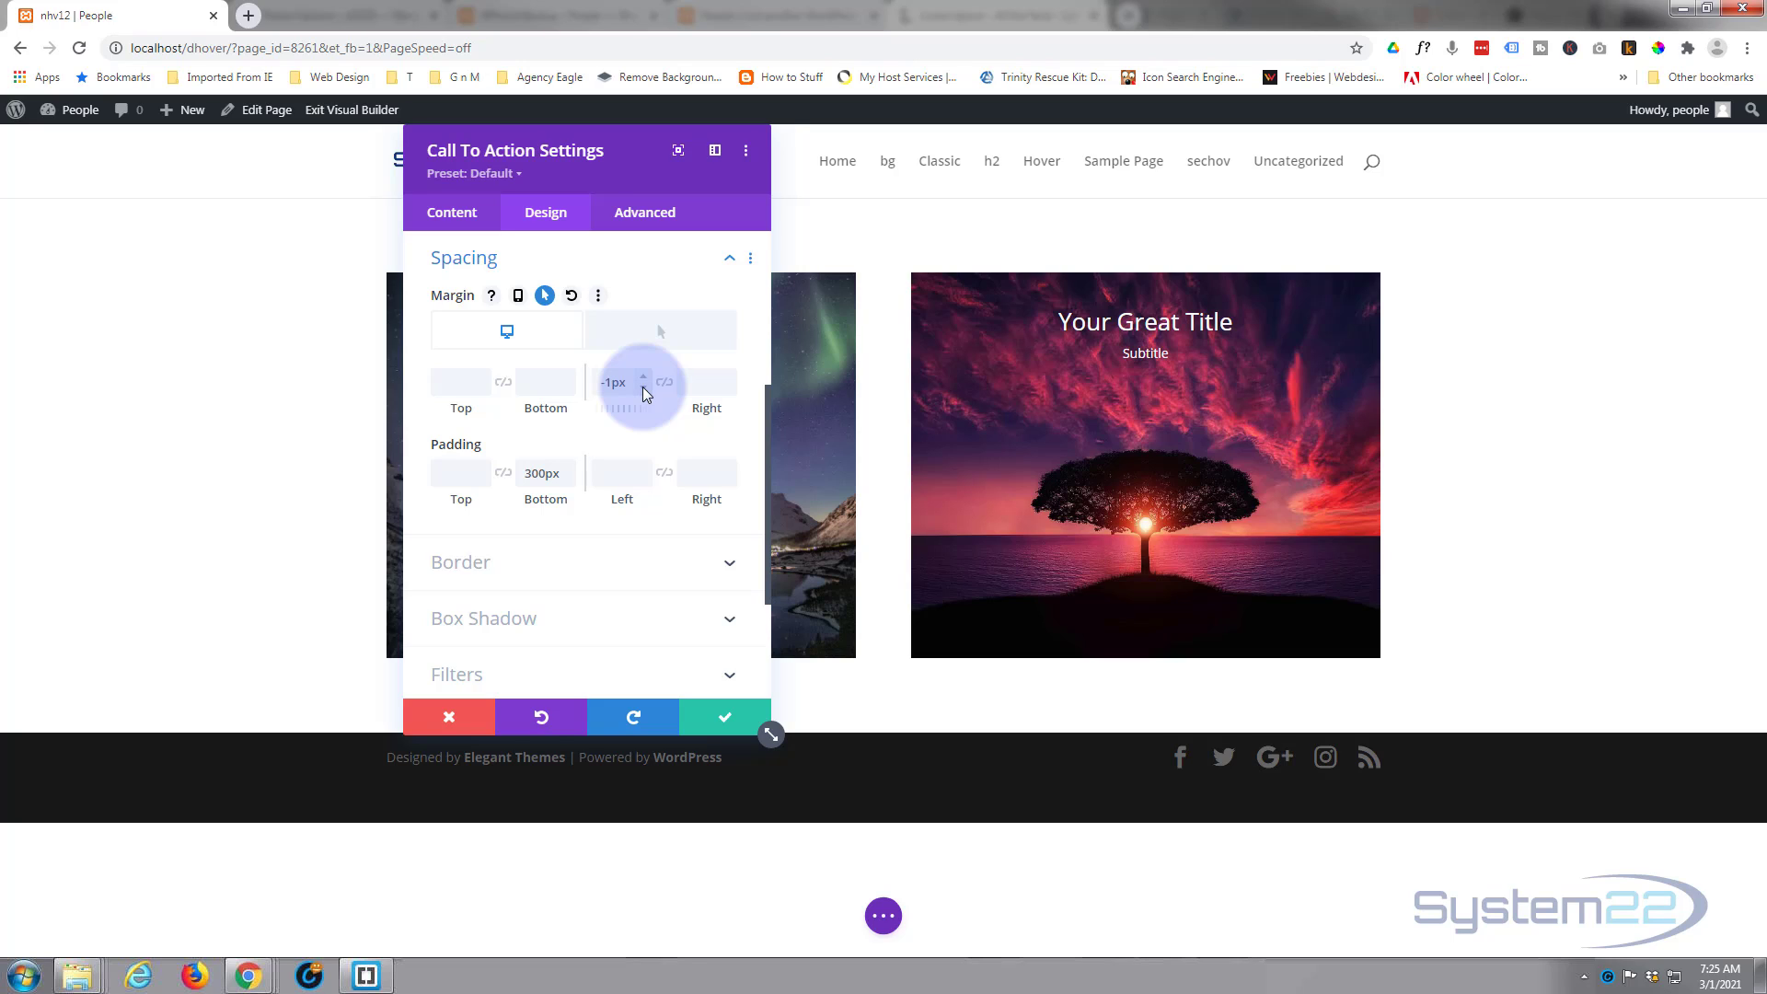
{"action": "left_click_drag", "start_coordinate": [609, 381], "coordinate": [635, 381]}
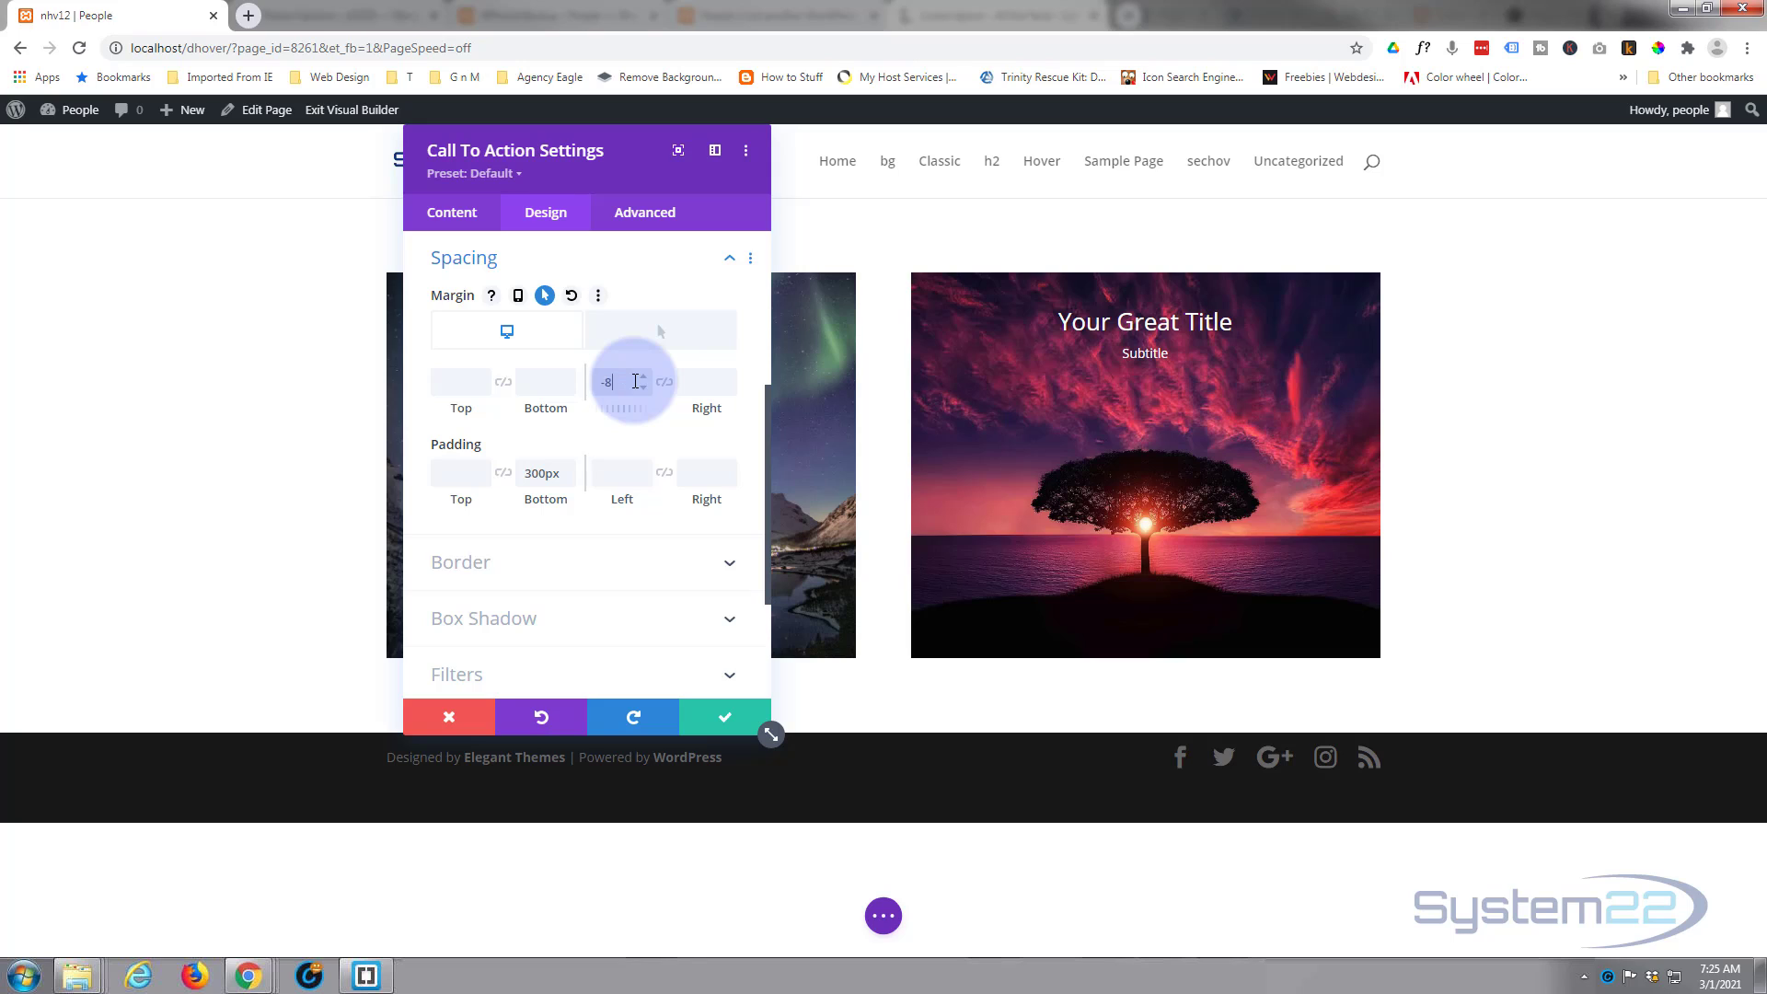
{"action": "type", "text": "-800p"}
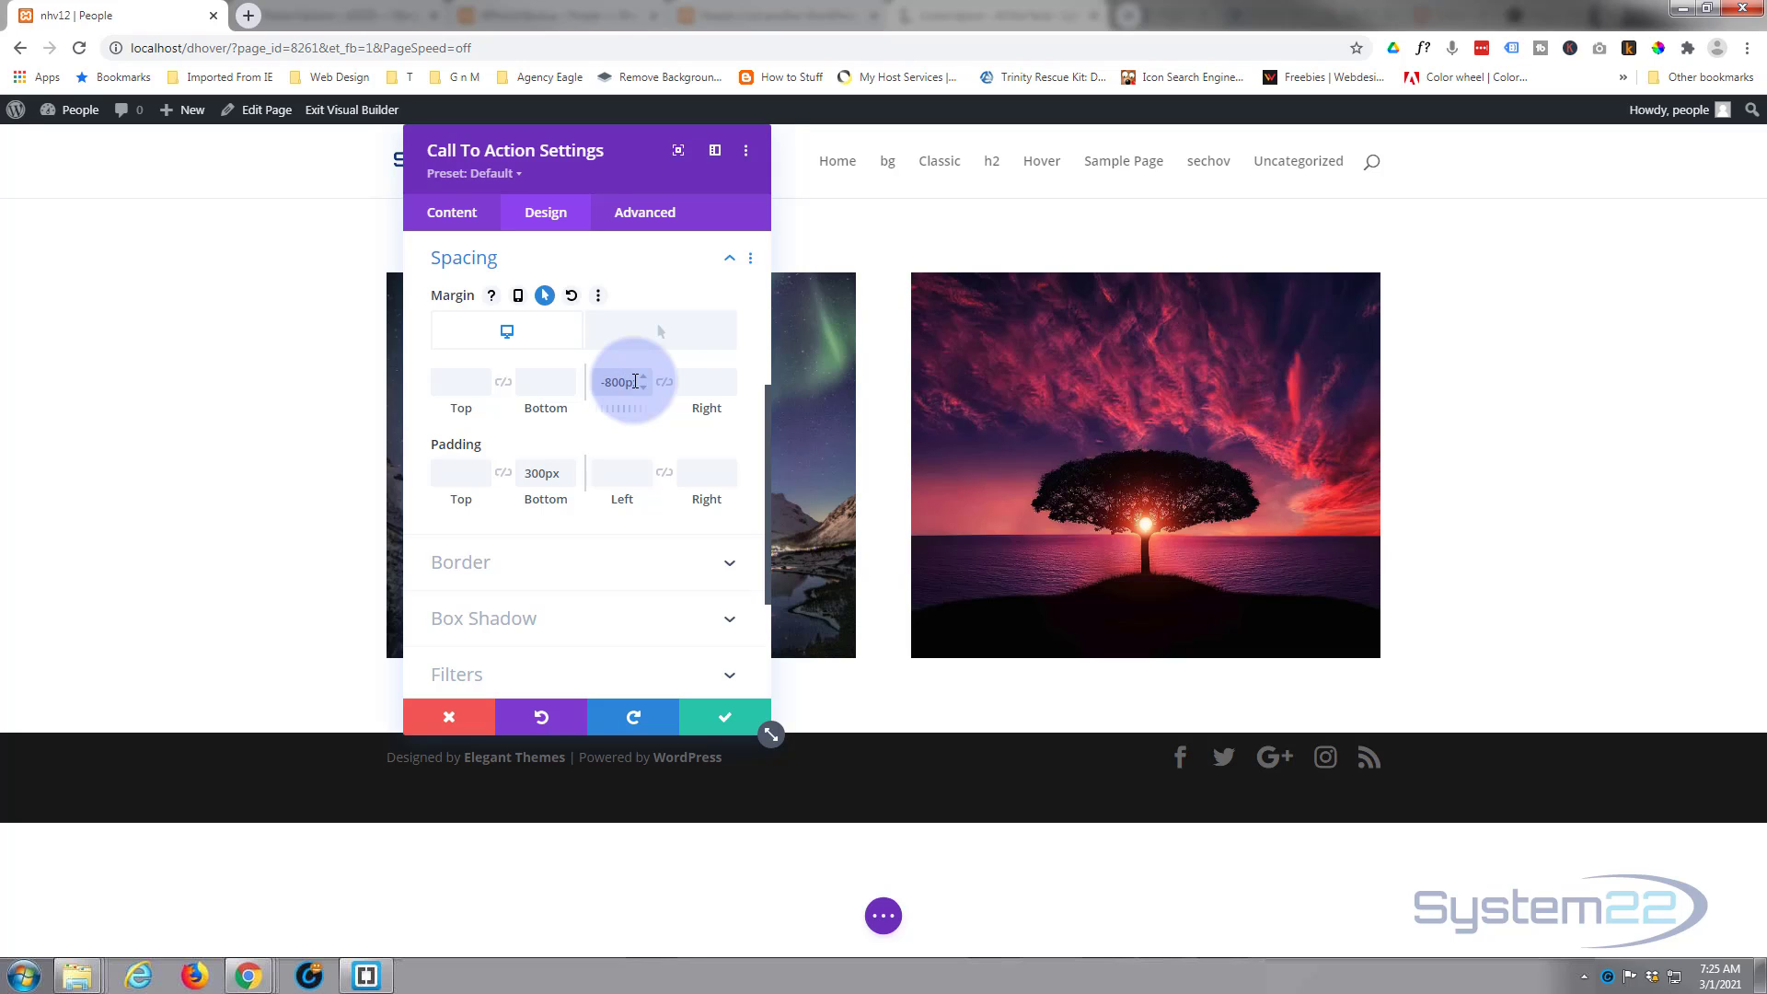
{"action": "type", "text": "x"}
Set the Call To Action module's hover left margin to 0px and return to its desktop margin
{"action": "left_click", "coordinate": [516, 345]}
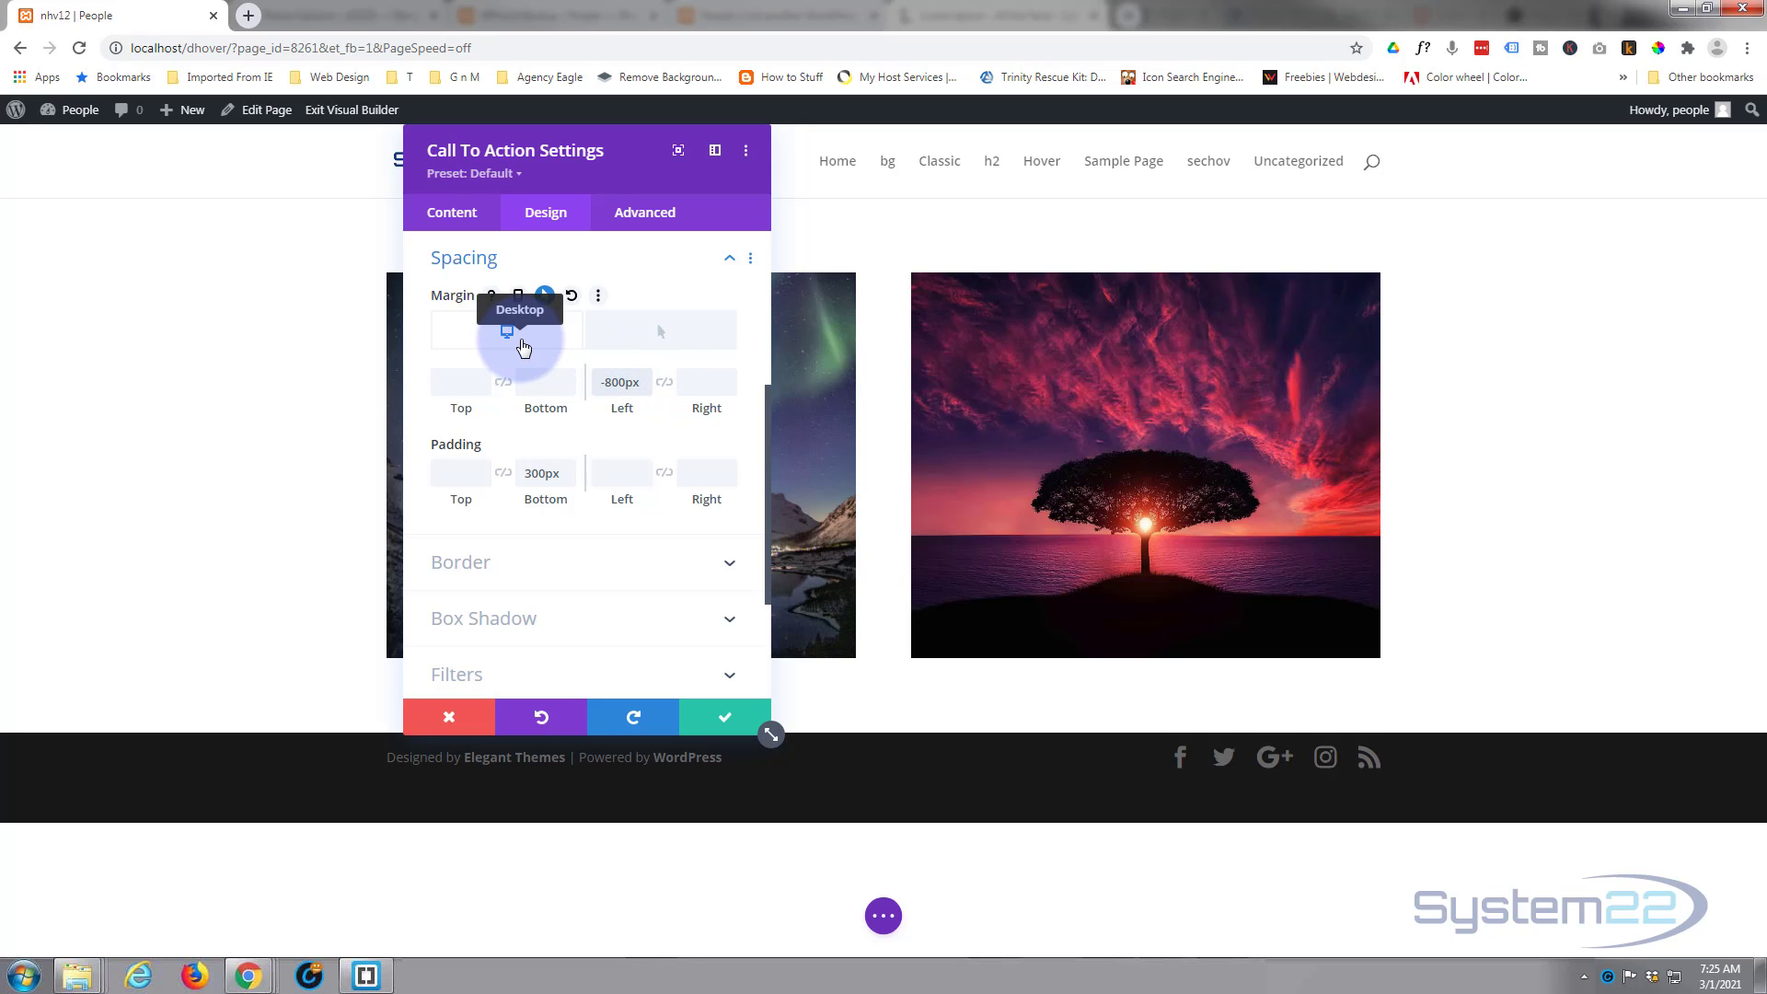
{"action": "left_click", "coordinate": [666, 340]}
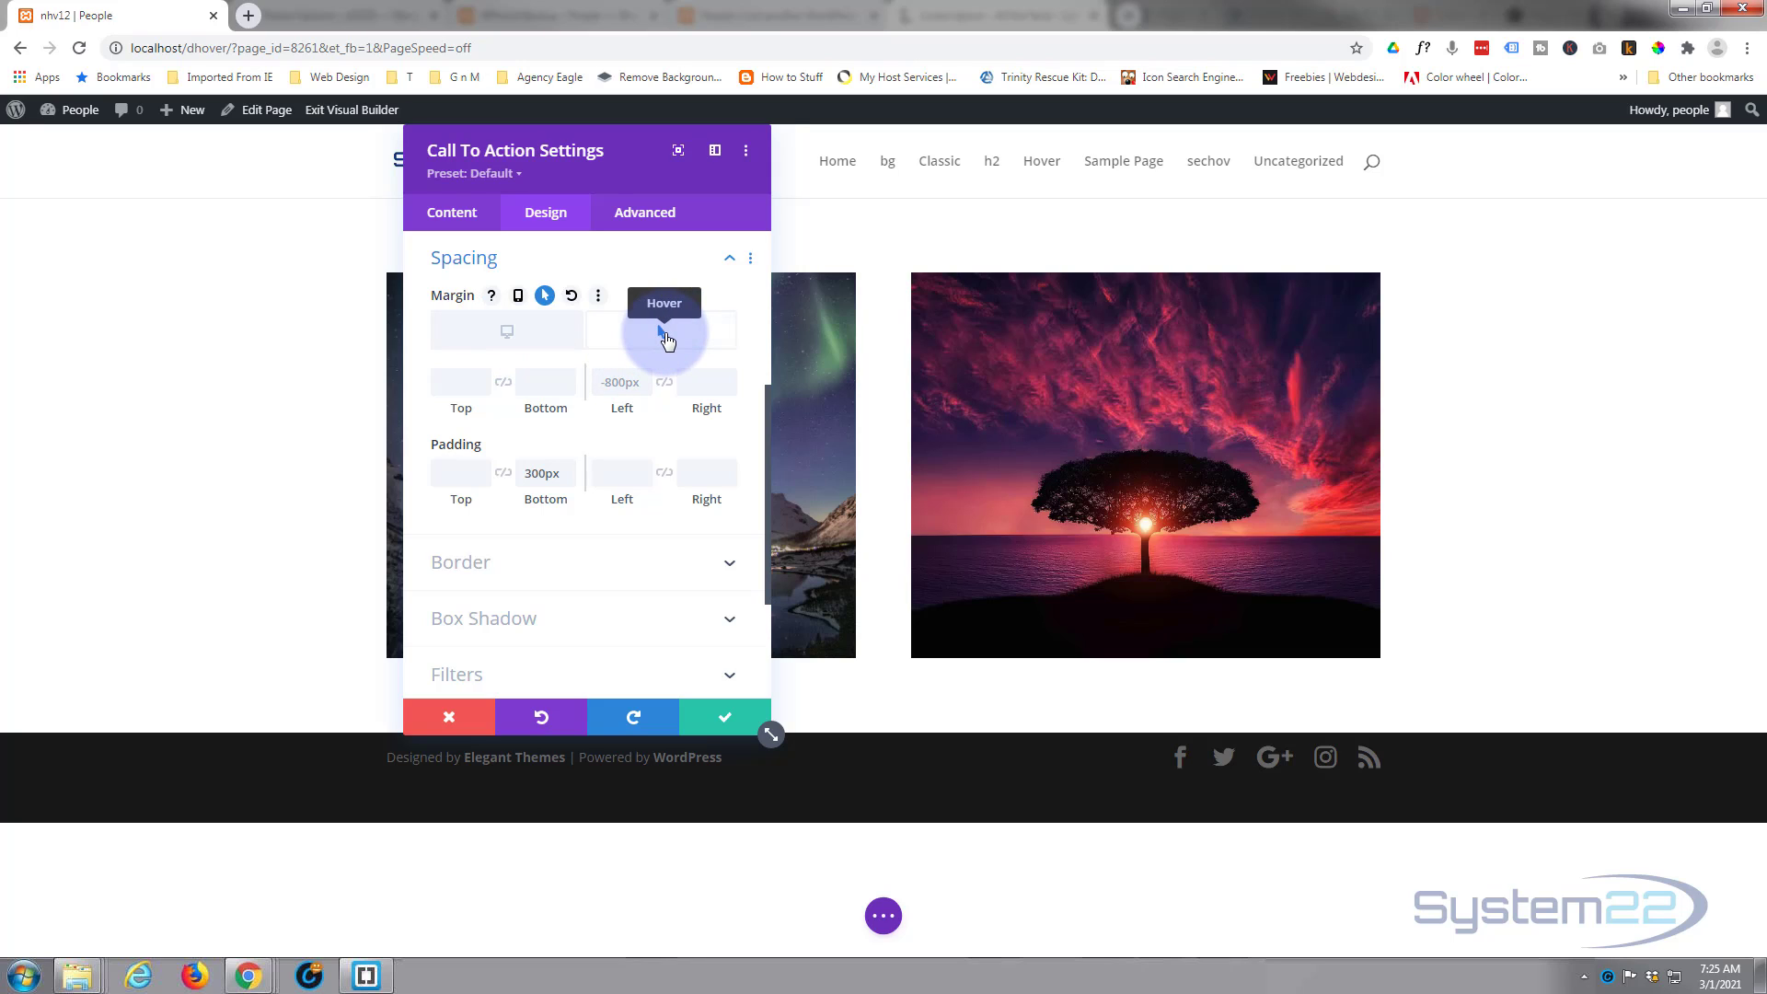
{"action": "left_click", "coordinate": [631, 381]}
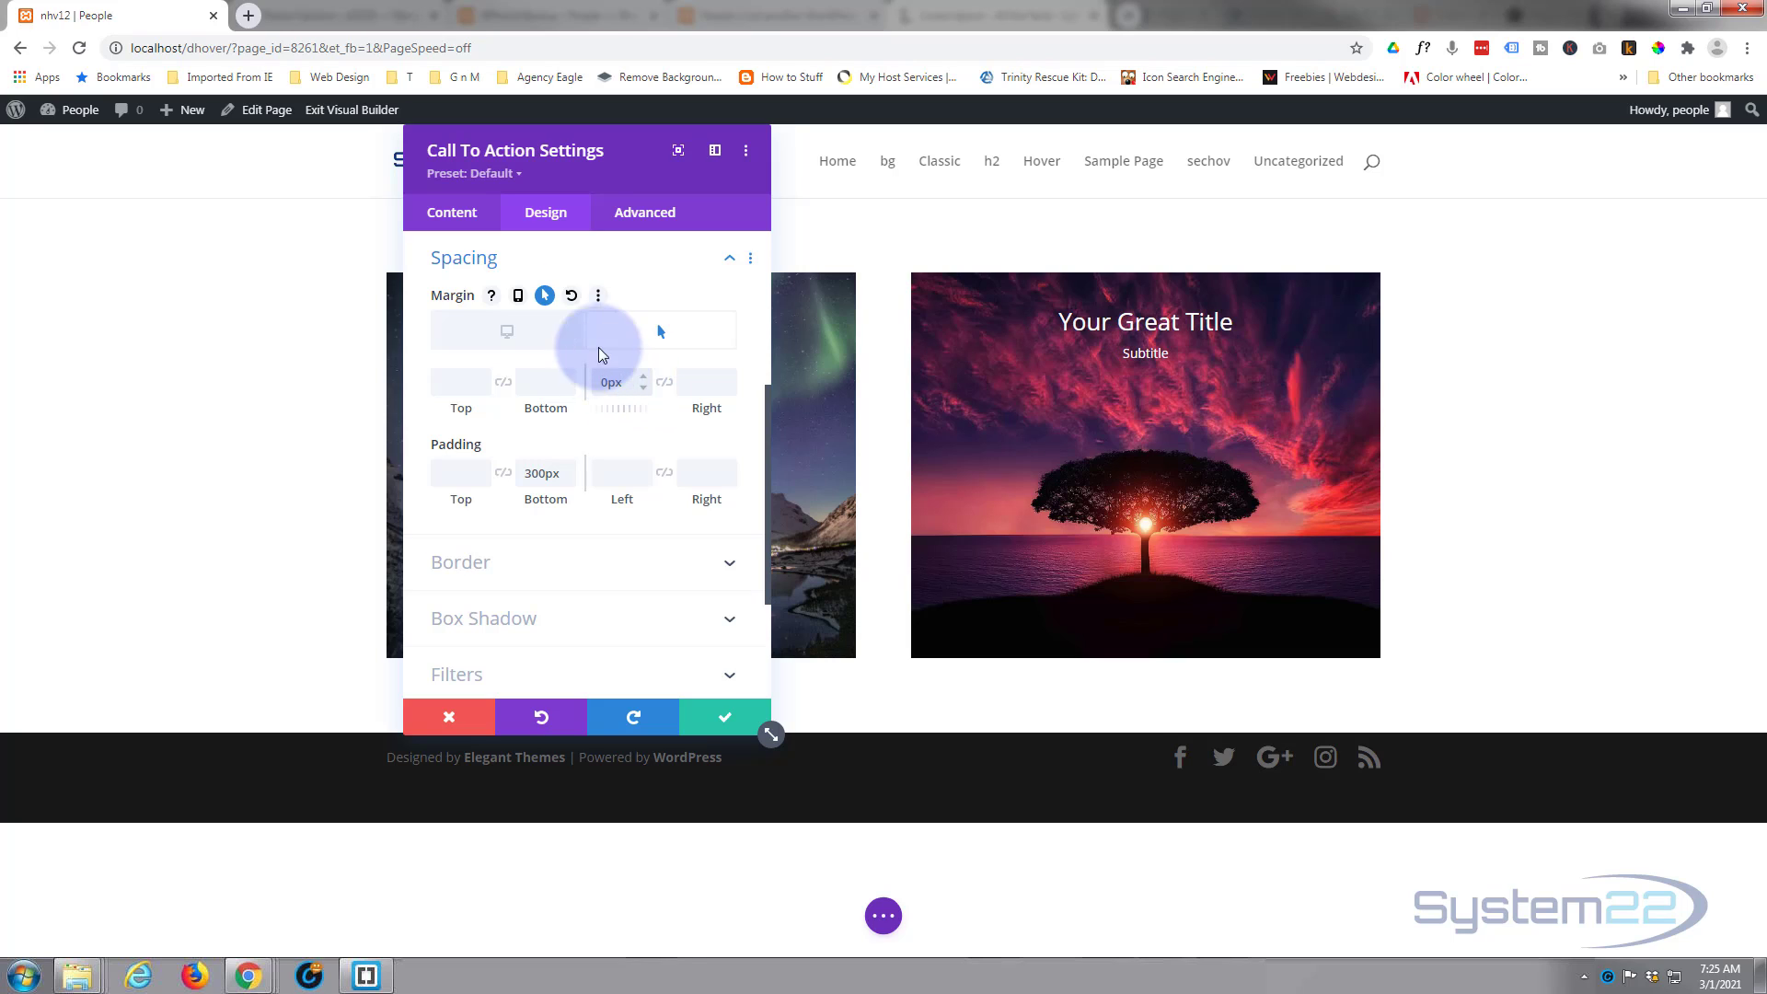
{"action": "left_click", "coordinate": [518, 337]}
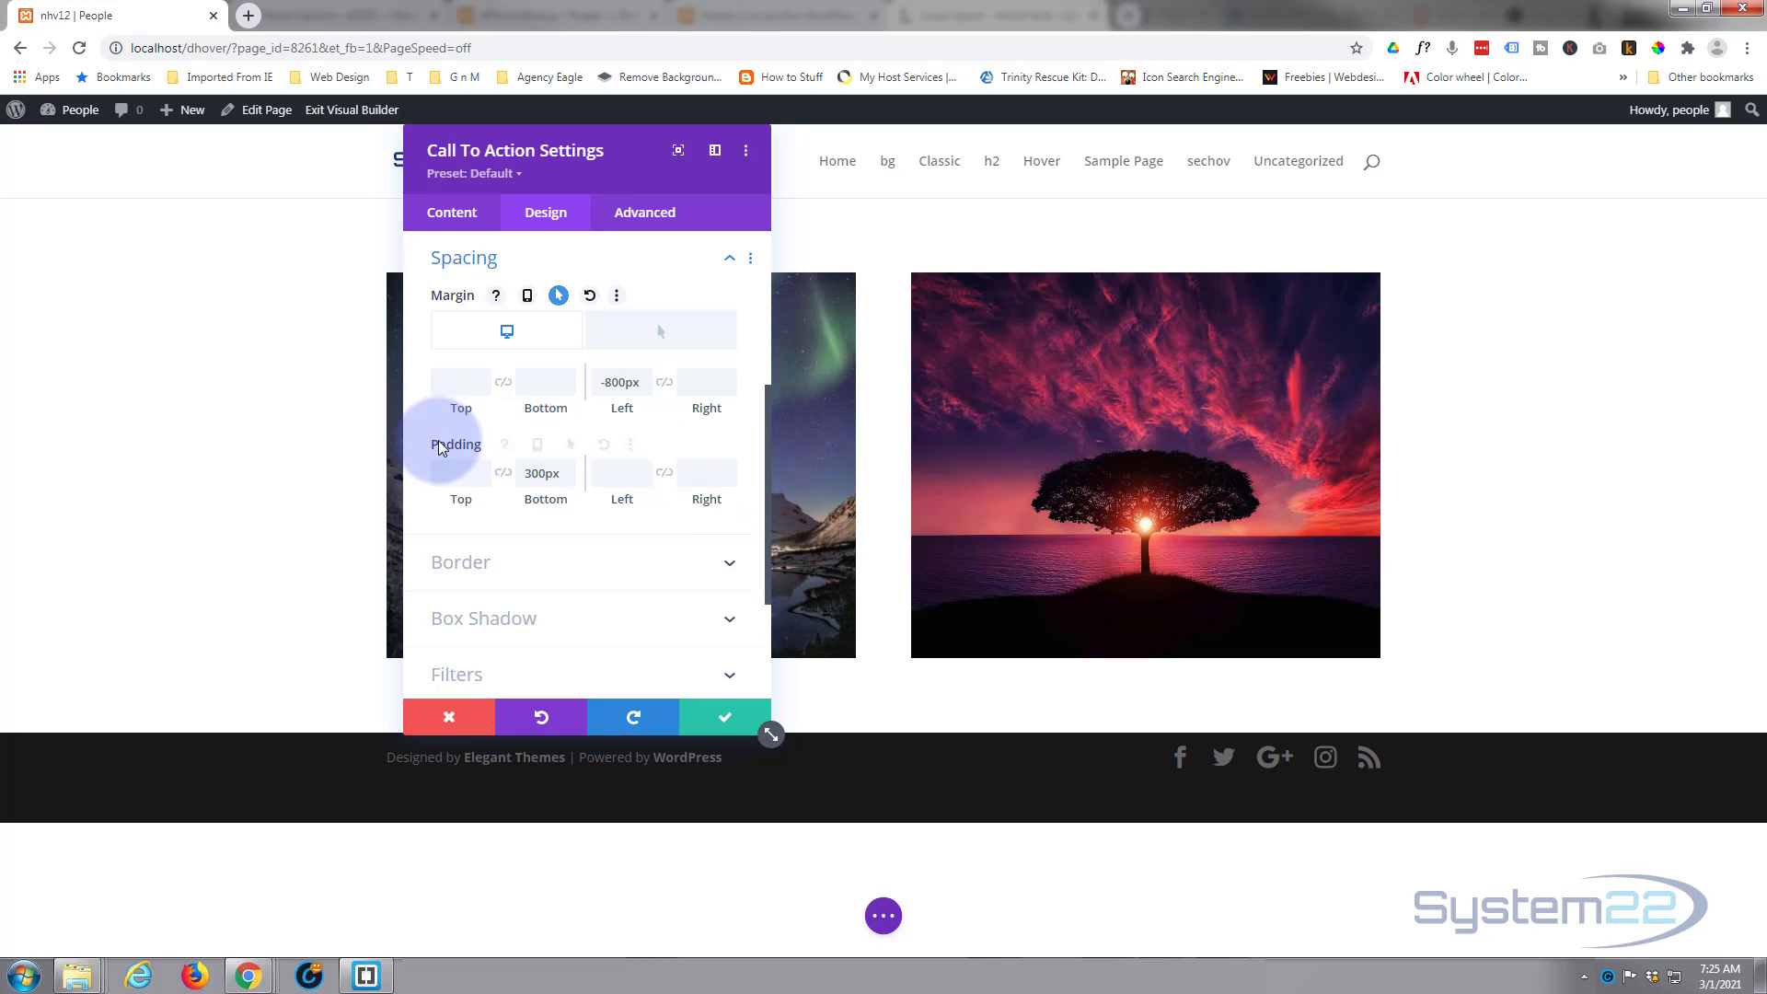
Enable hover options for the module's padding, with the right padding at 800px on desktop and 0px on hover
{"action": "mouse_move", "coordinate": [444, 446]}
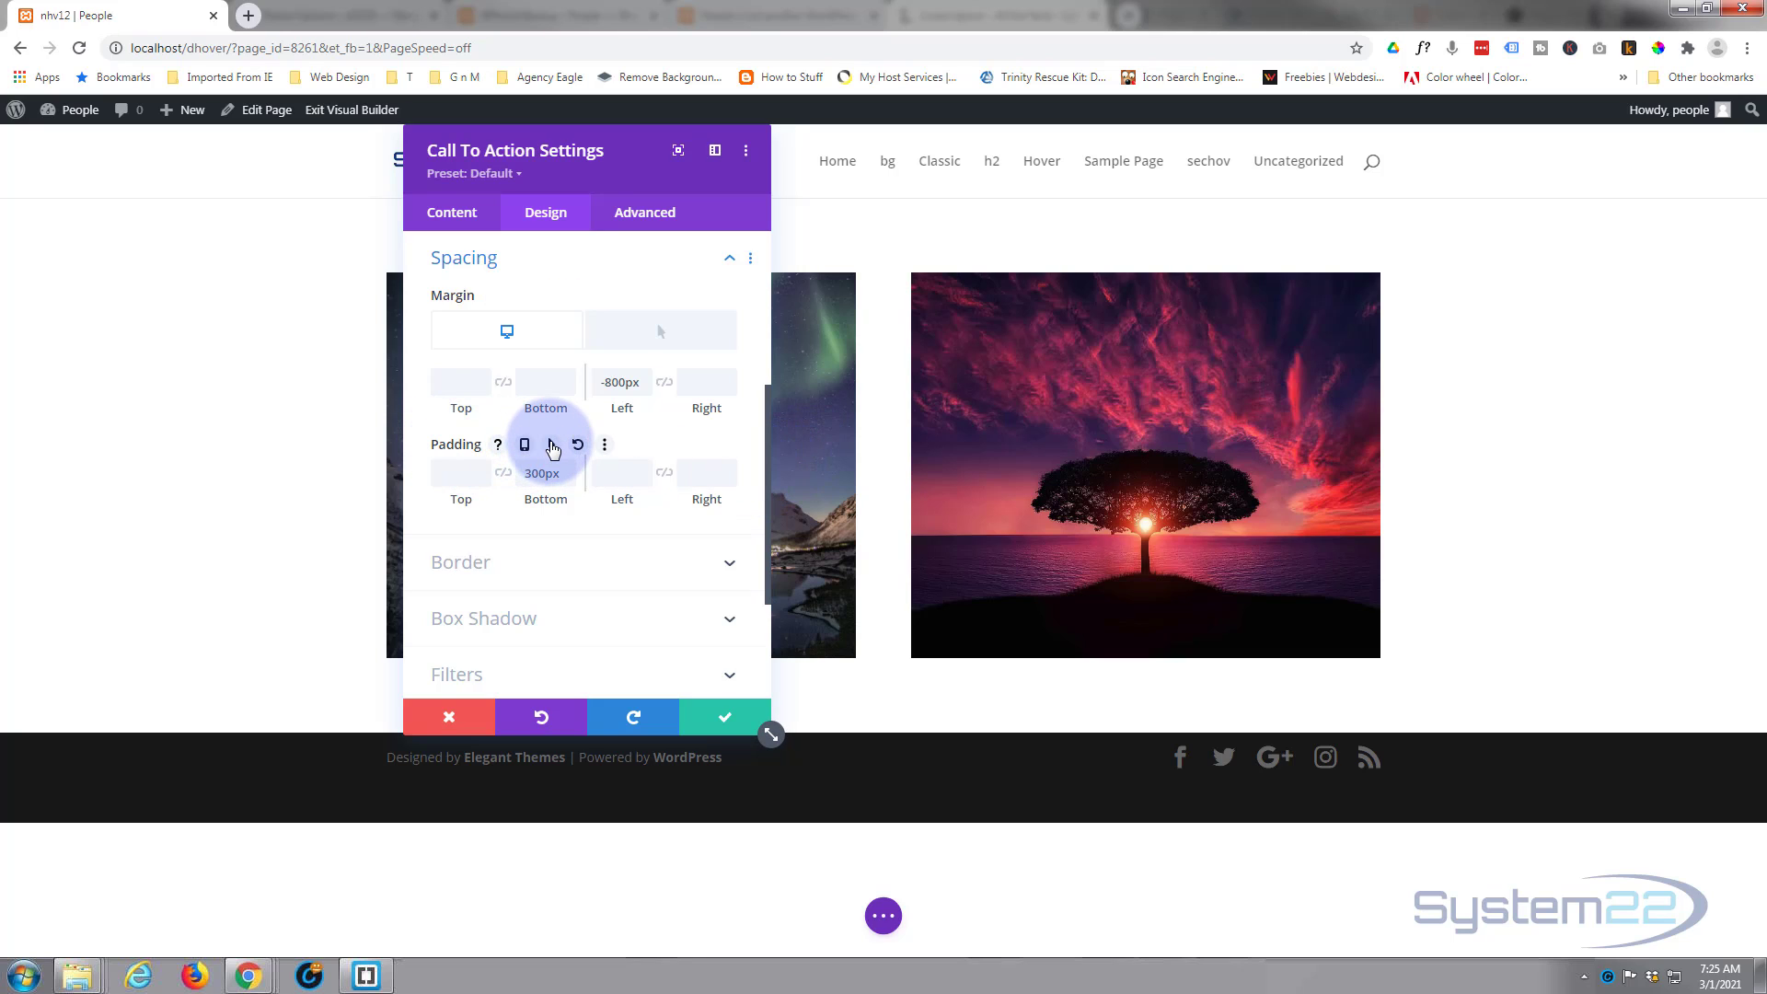
{"action": "left_click", "coordinate": [552, 447]}
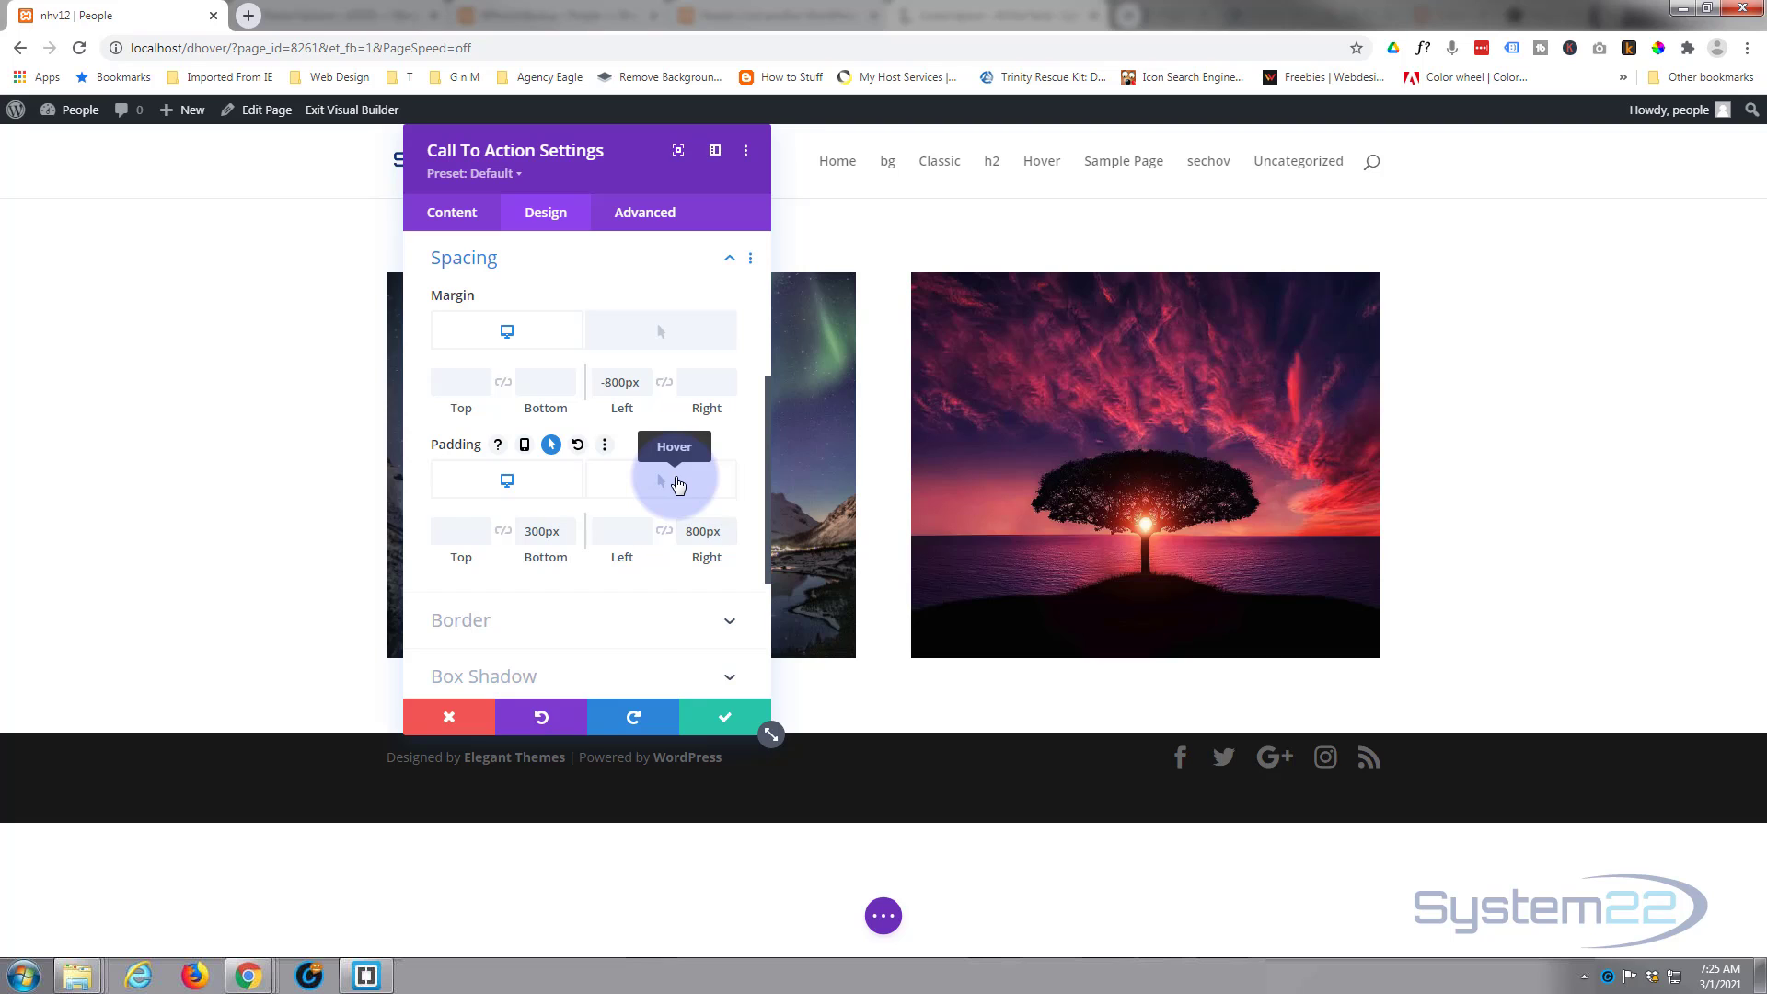
{"action": "left_click", "coordinate": [677, 483]}
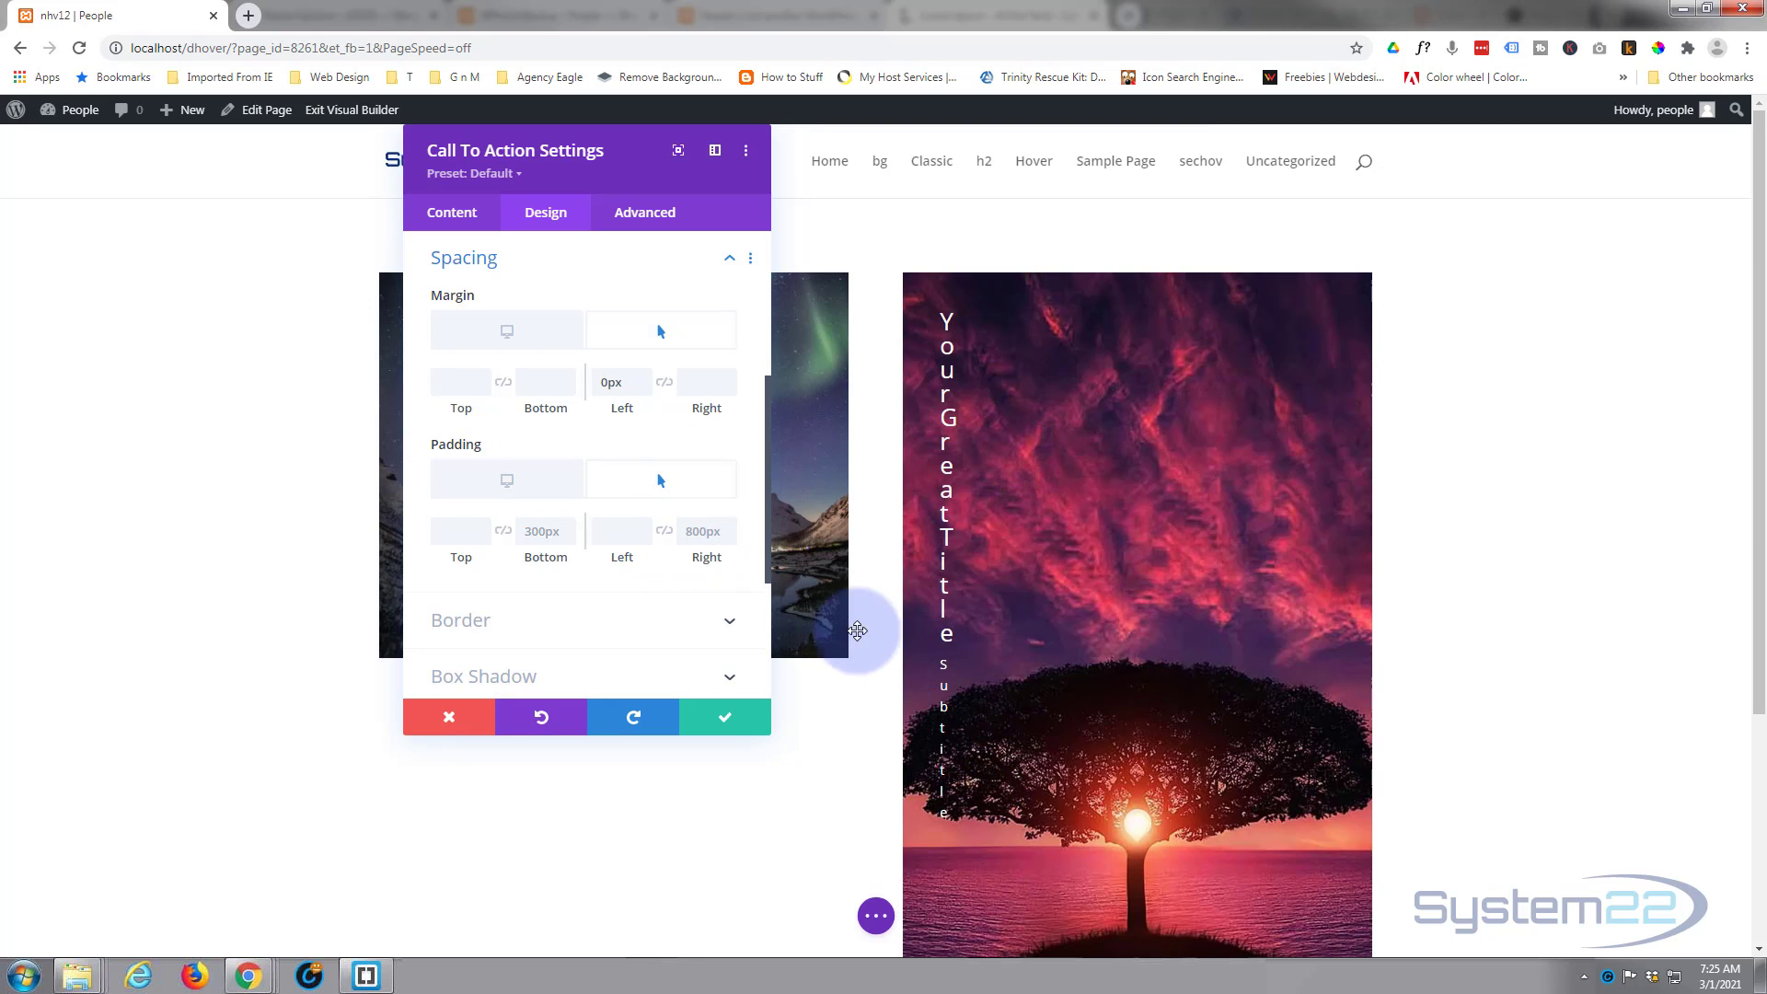
{"action": "left_click", "coordinate": [699, 526]}
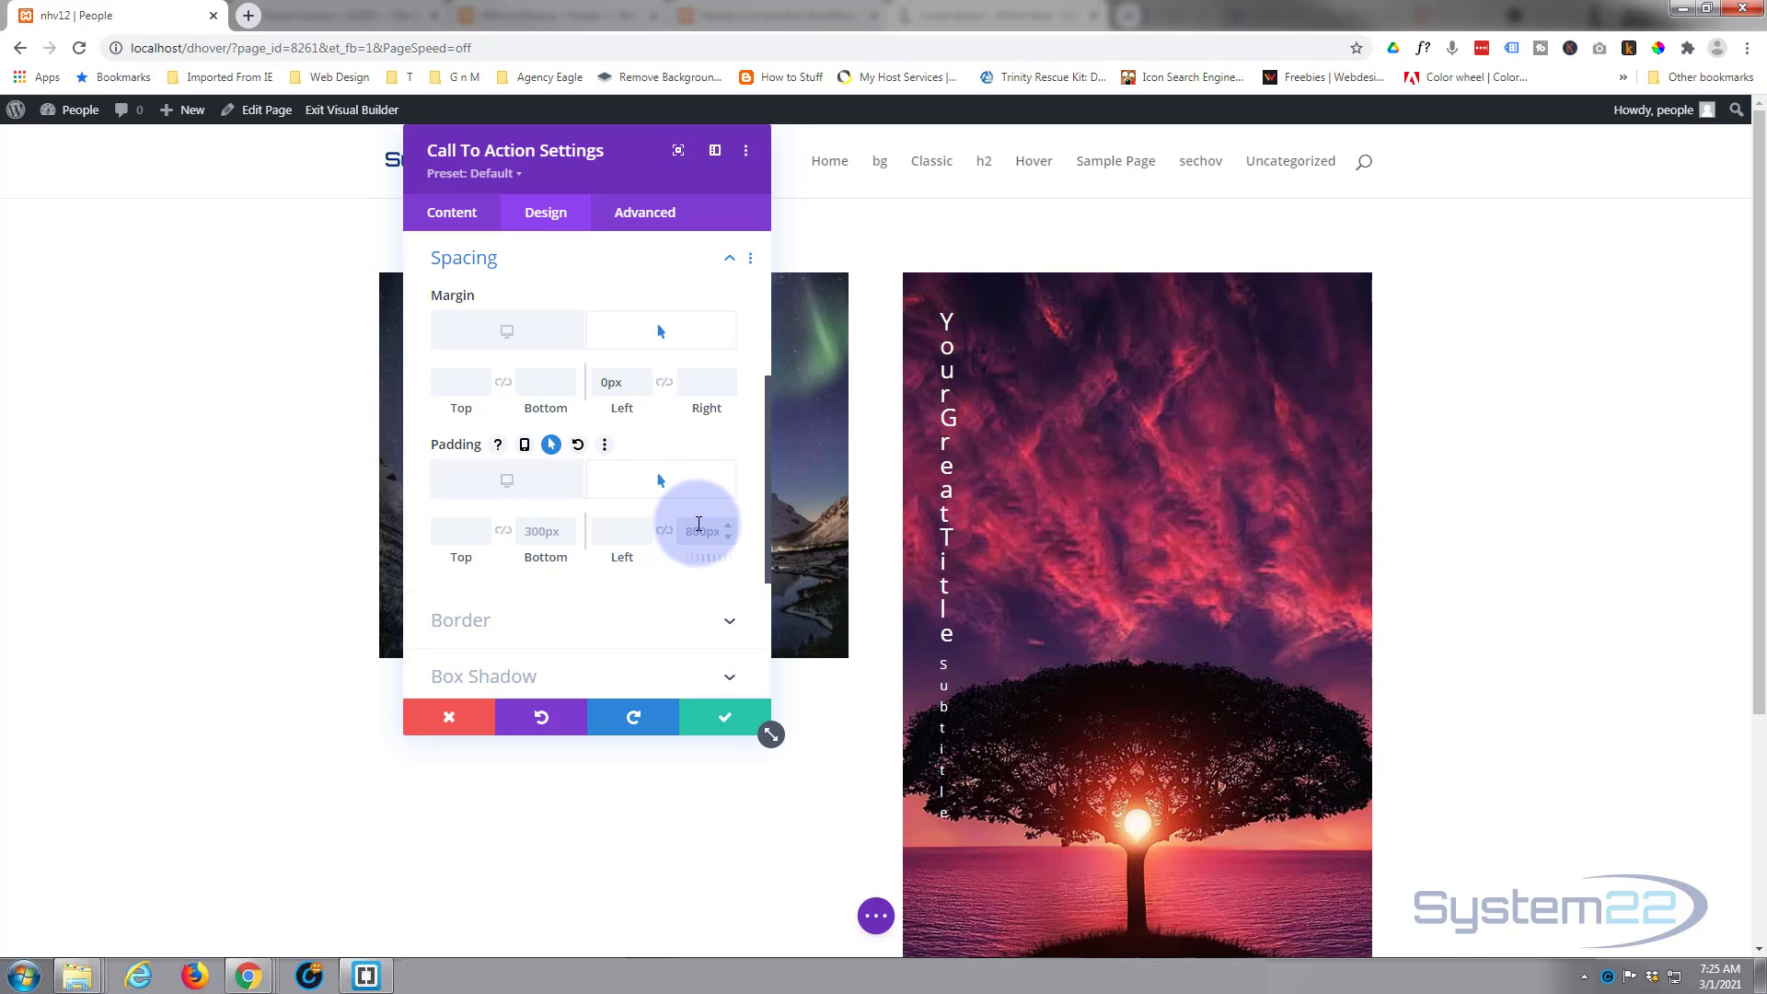
{"action": "type", "text": "0"}
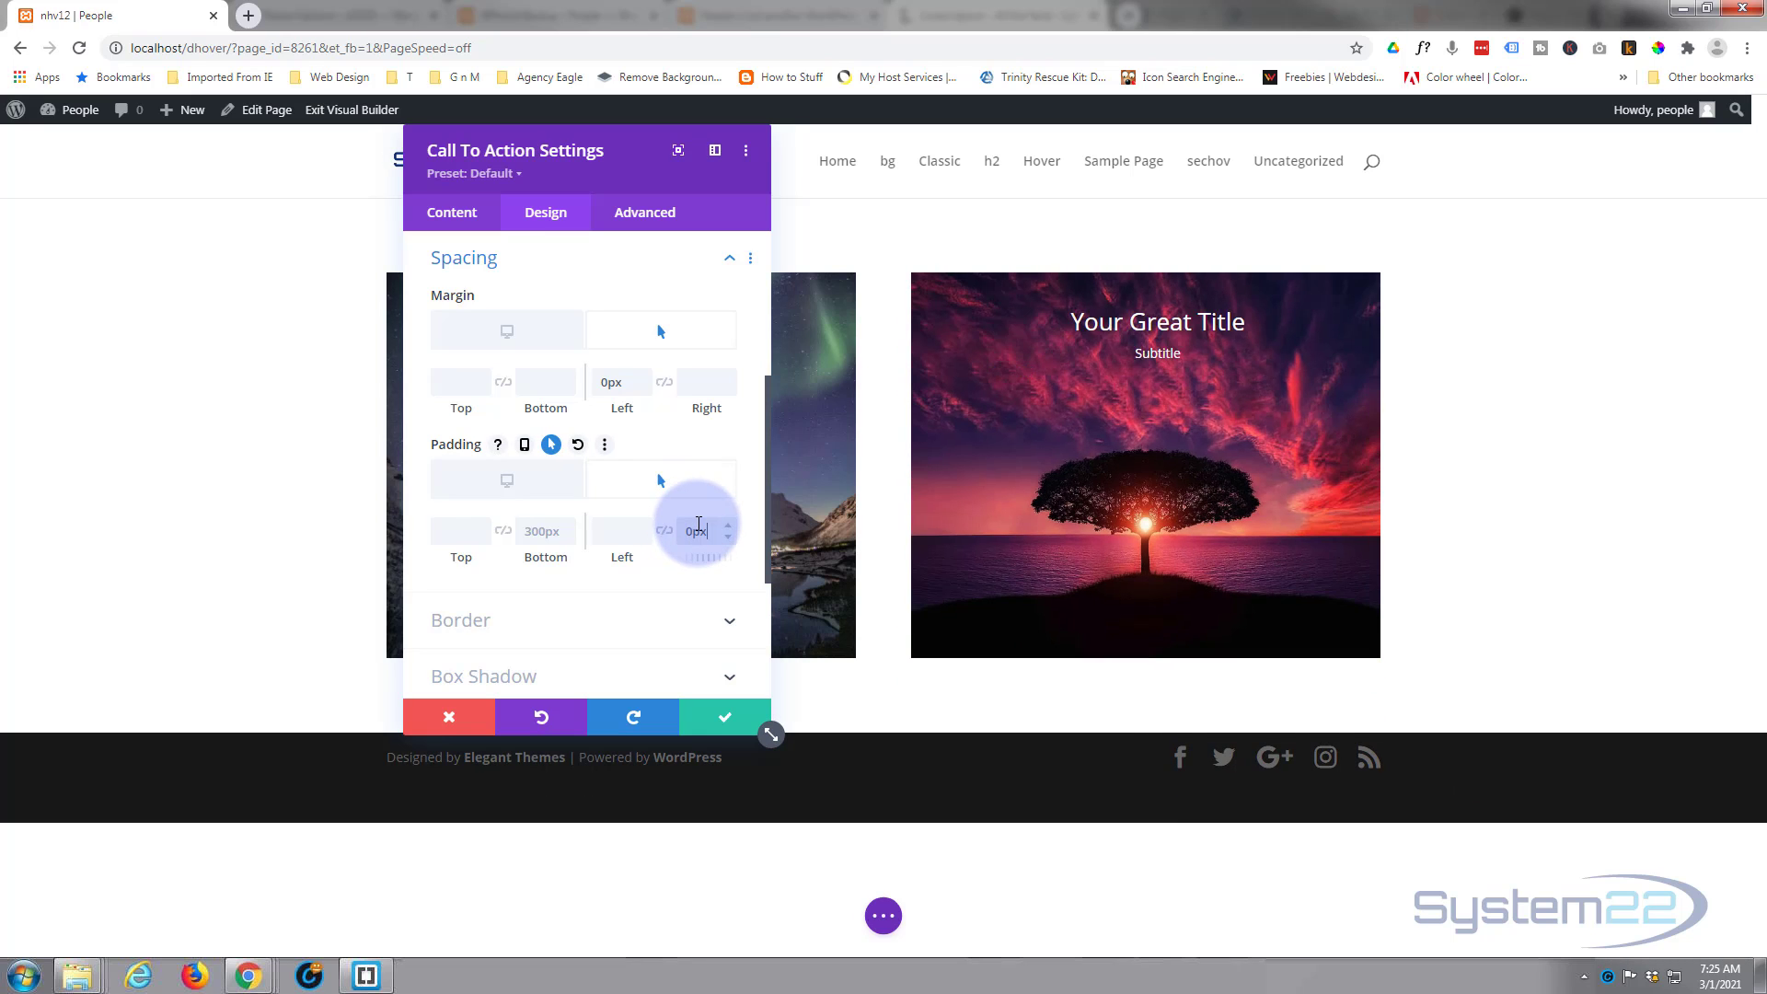
{"action": "type", "text": "px"}
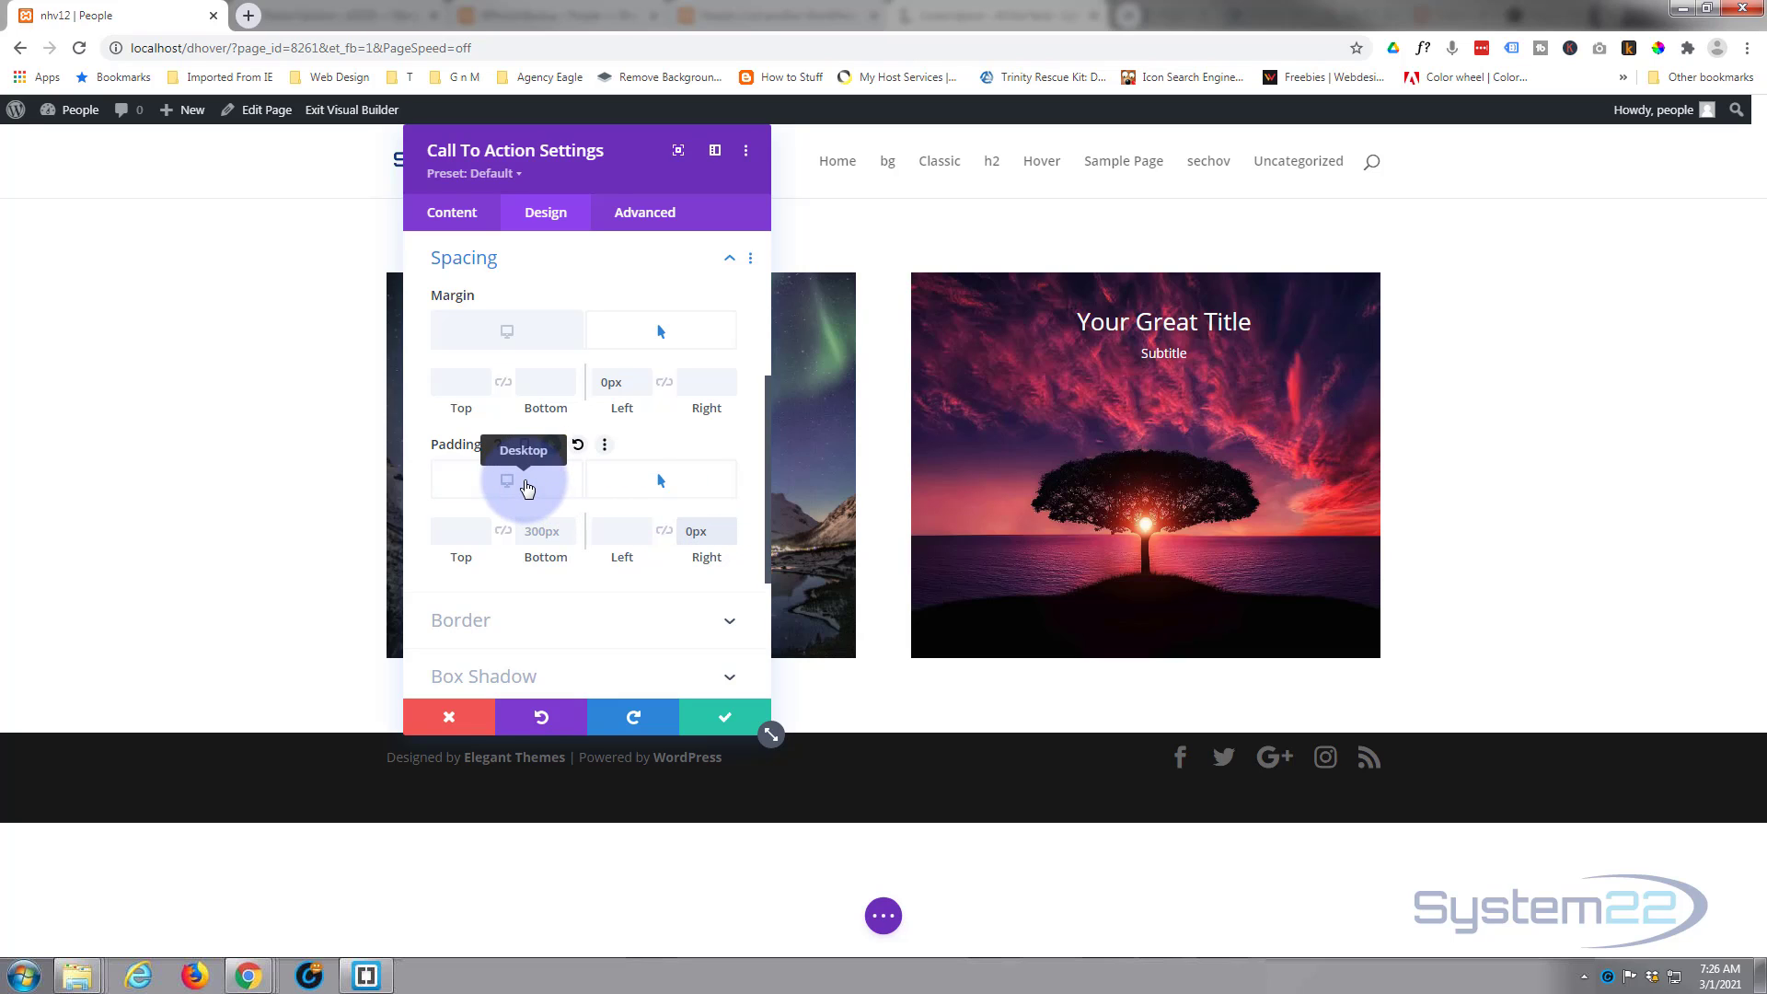
{"action": "left_click", "coordinate": [526, 488]}
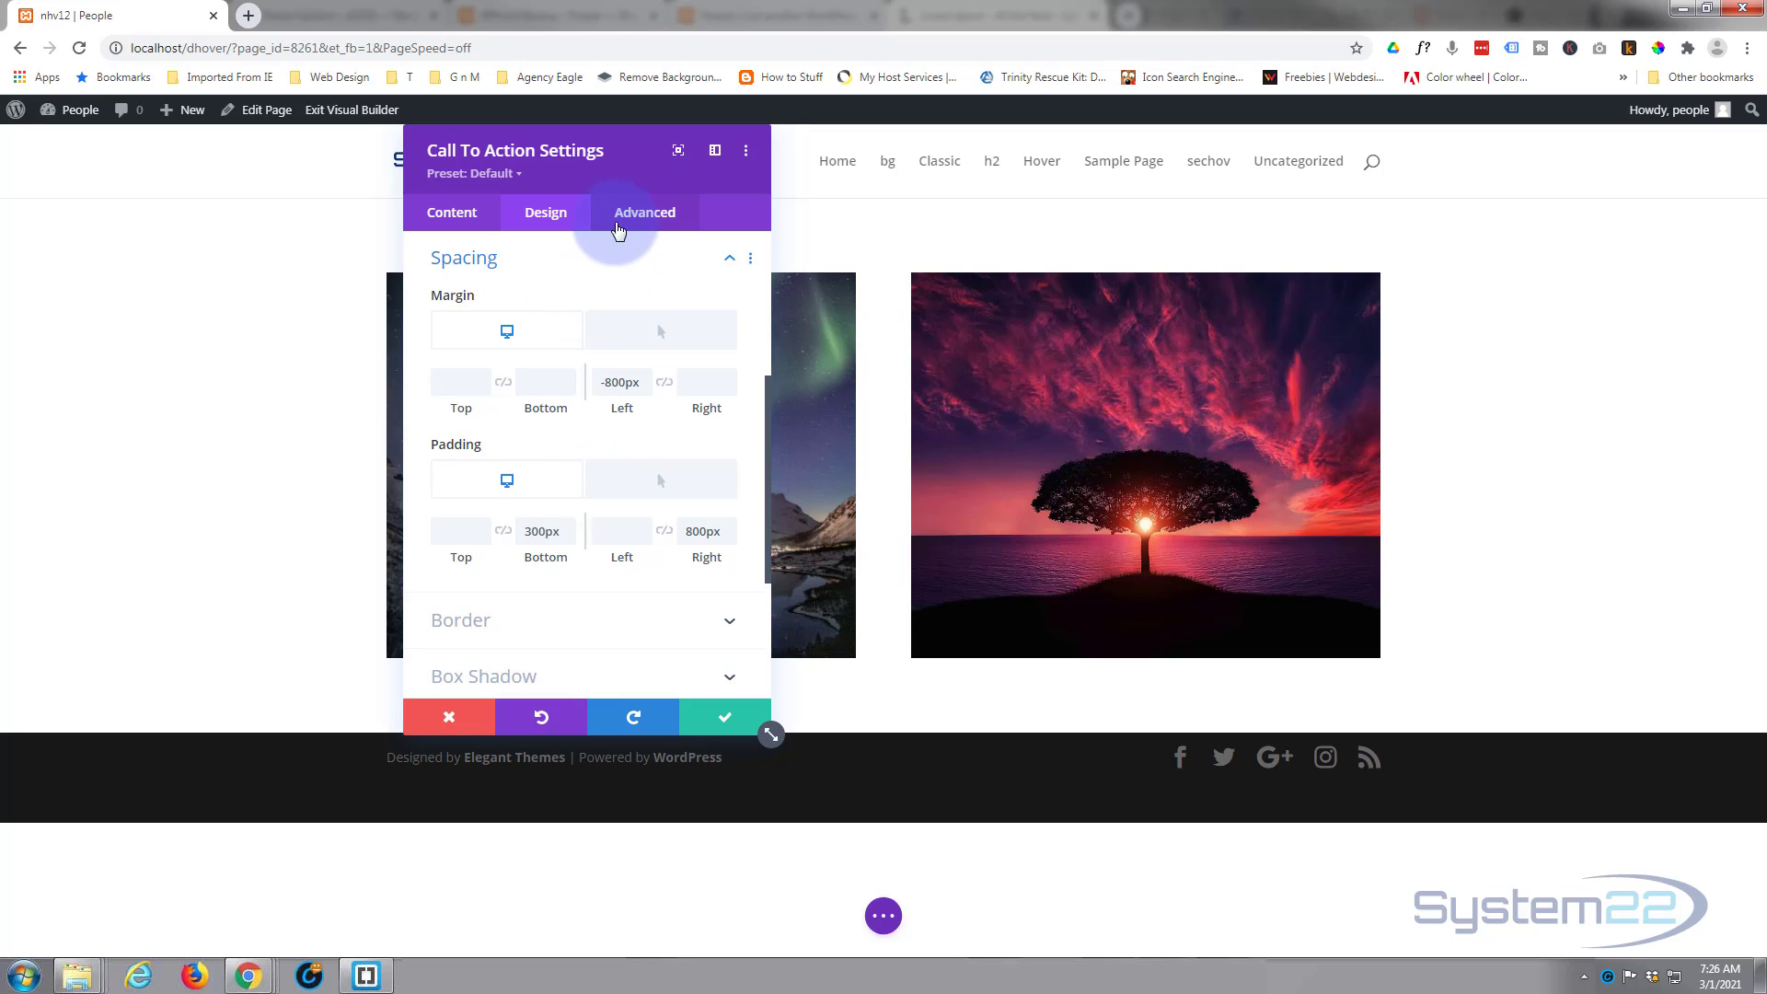
Review the Call To Action module's transition duration, delay and speed curve options
{"action": "left_click", "coordinate": [635, 217]}
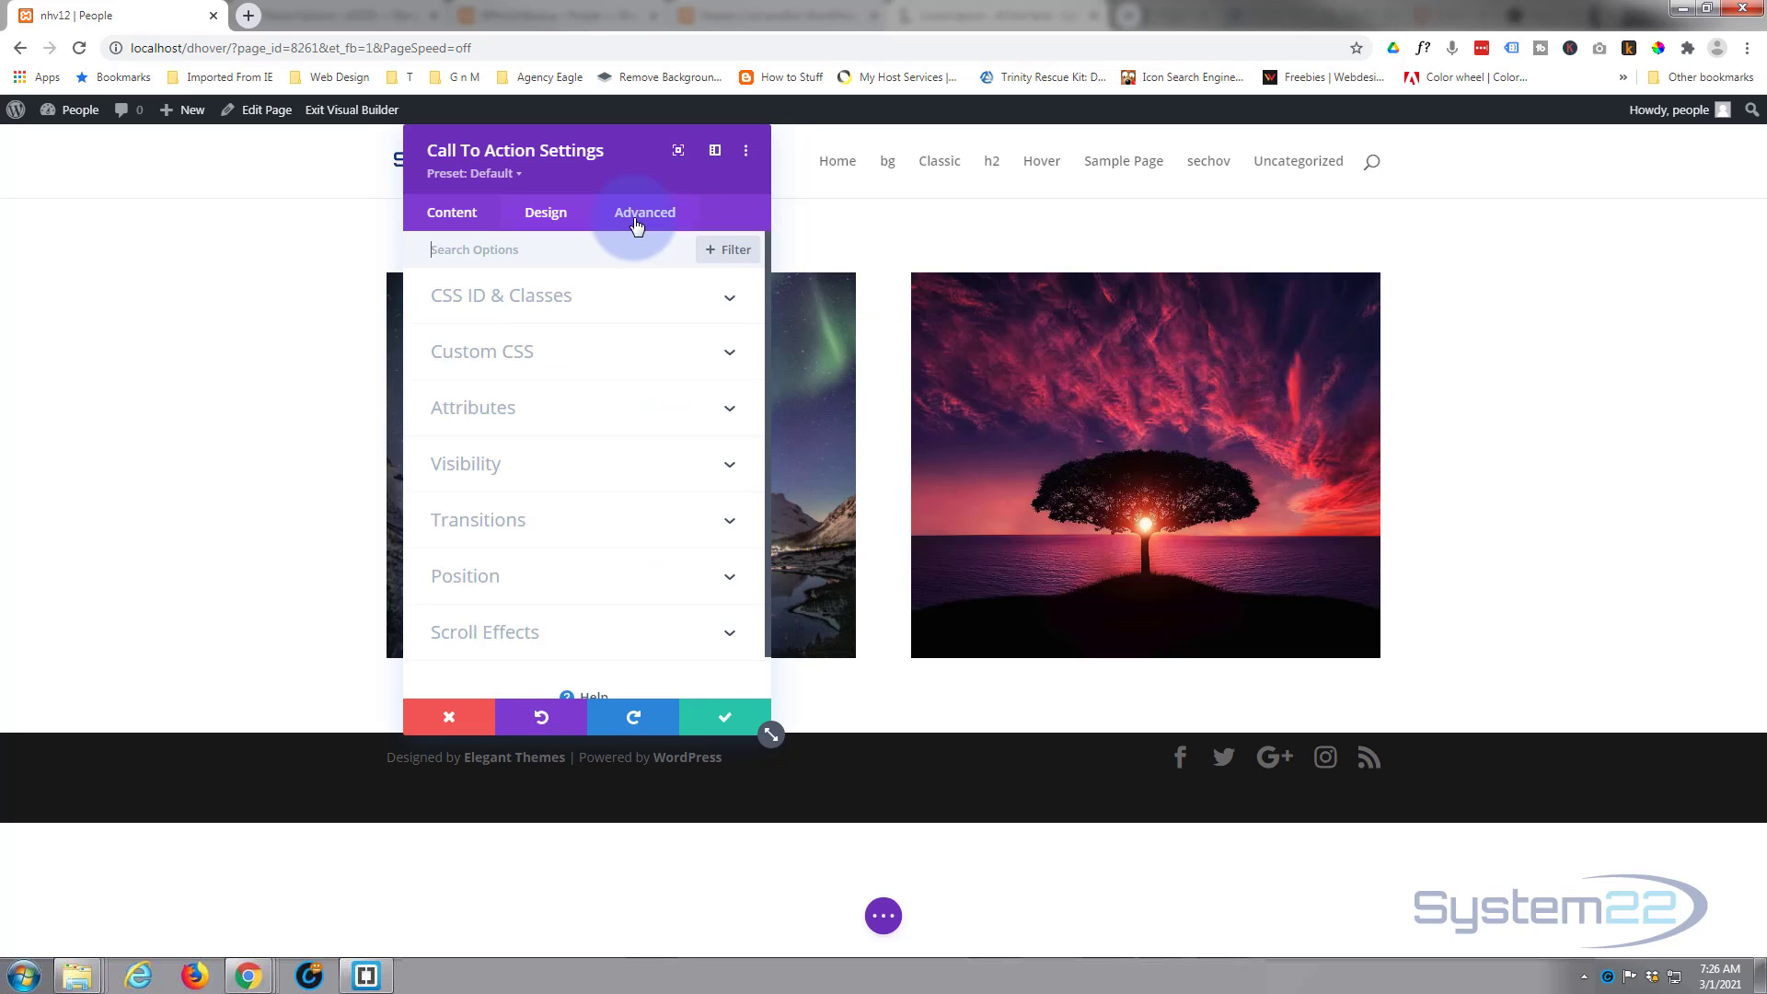
{"action": "left_click", "coordinate": [611, 521]}
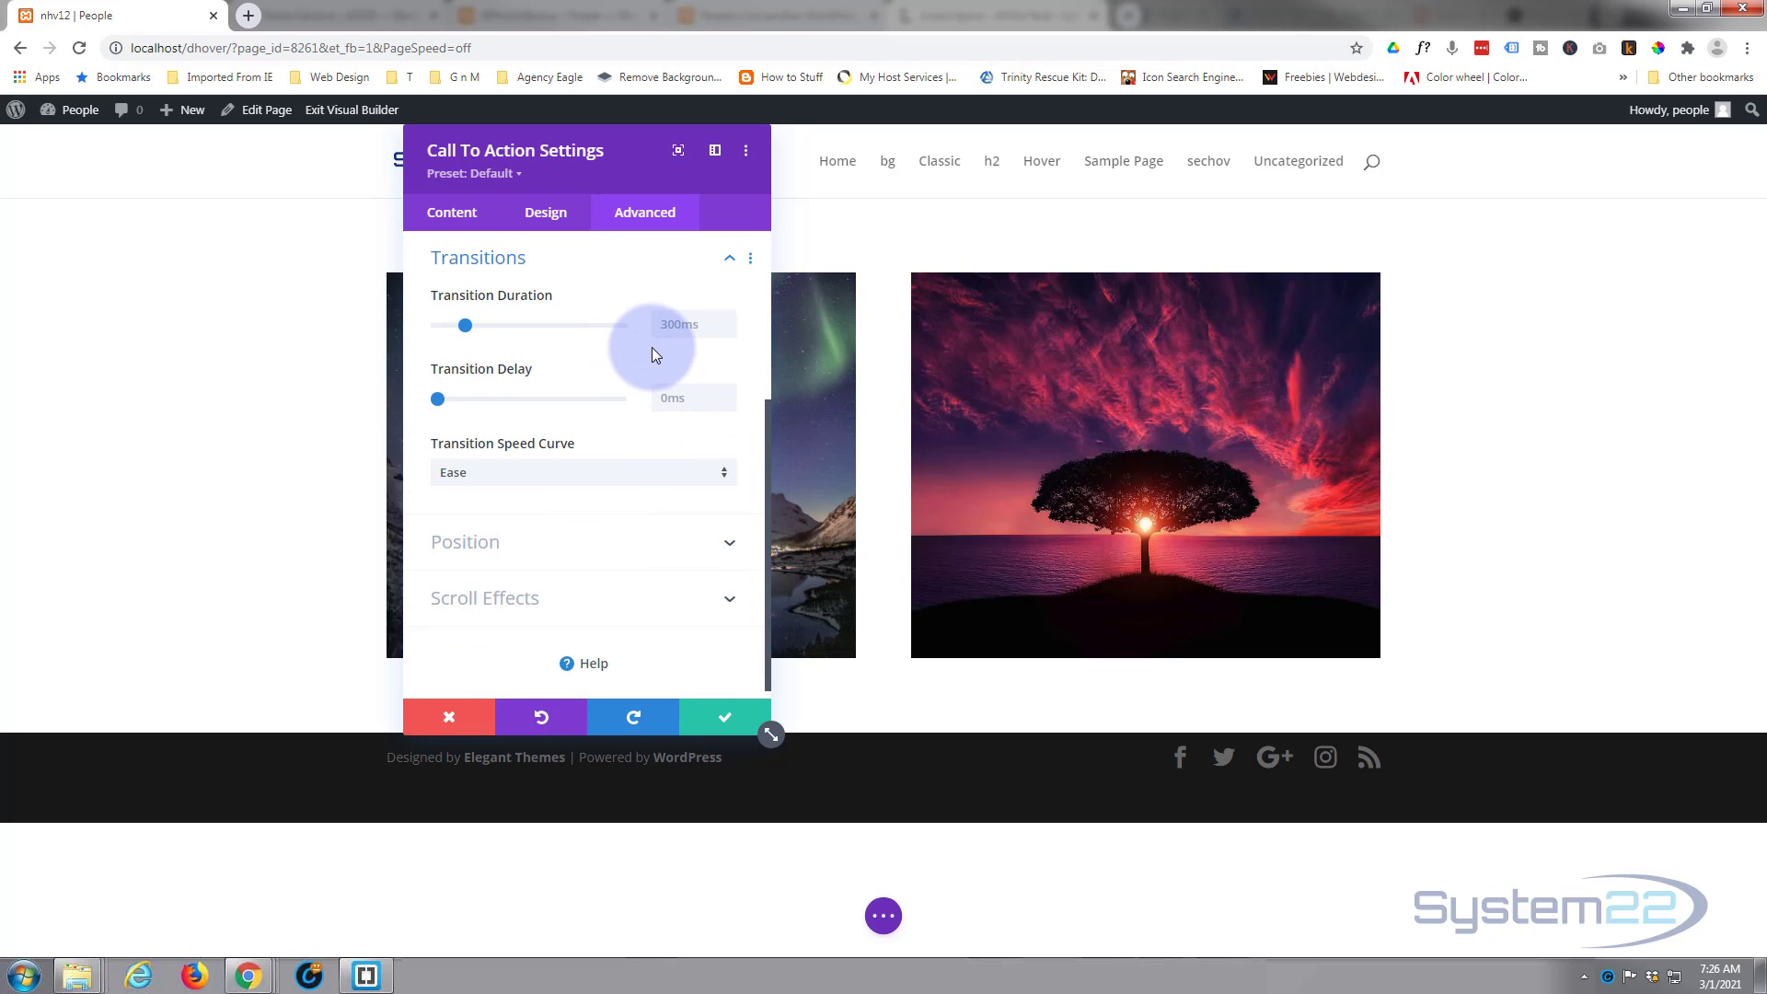
{"action": "left_click", "coordinate": [700, 325]}
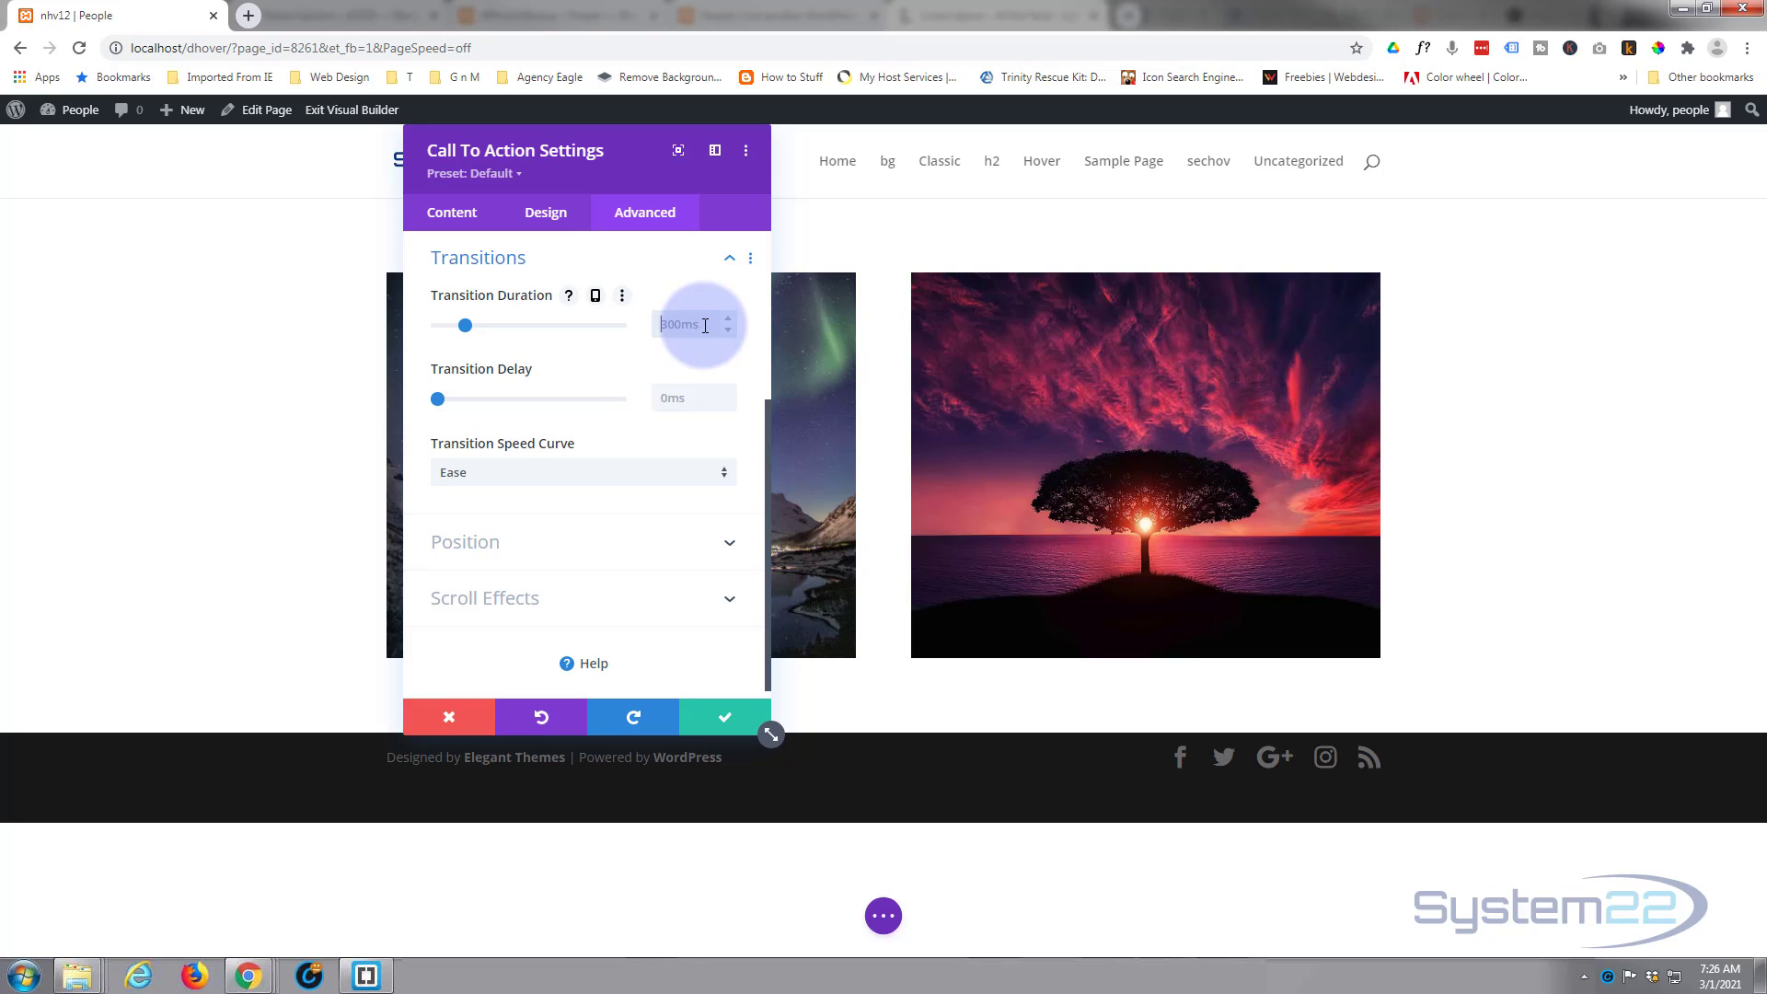
{"action": "left_click", "coordinate": [532, 474]}
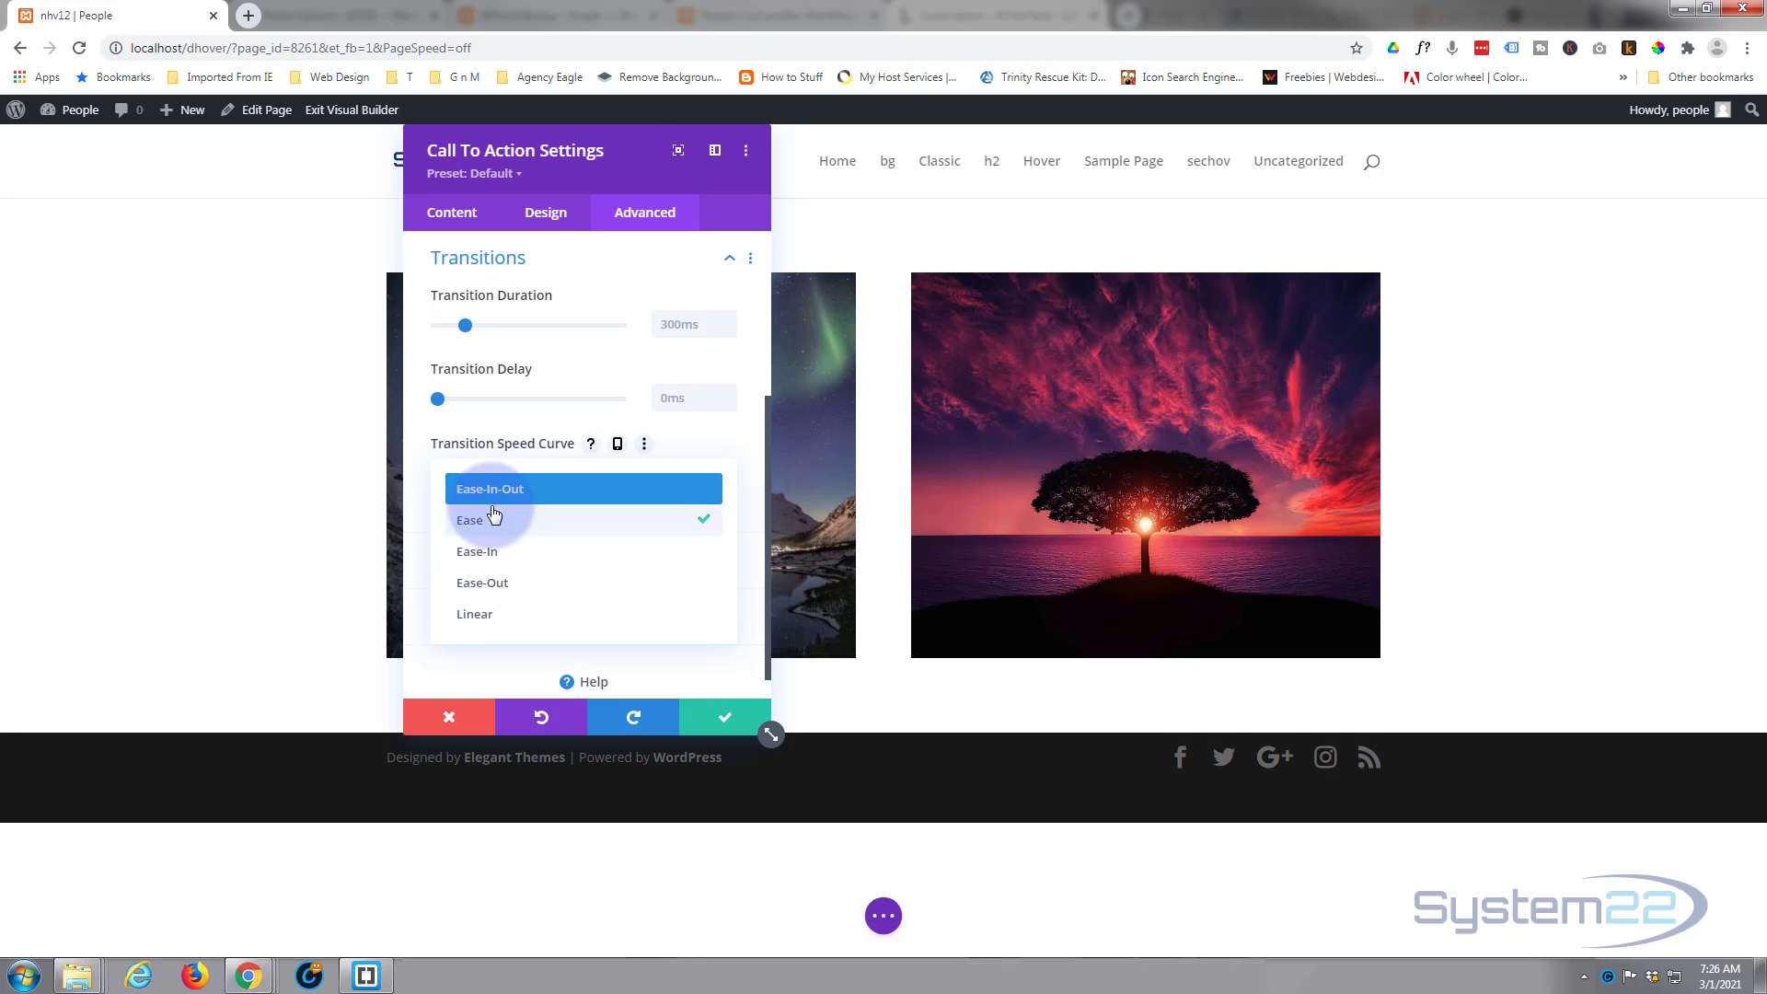
{"action": "left_click", "coordinate": [418, 543]}
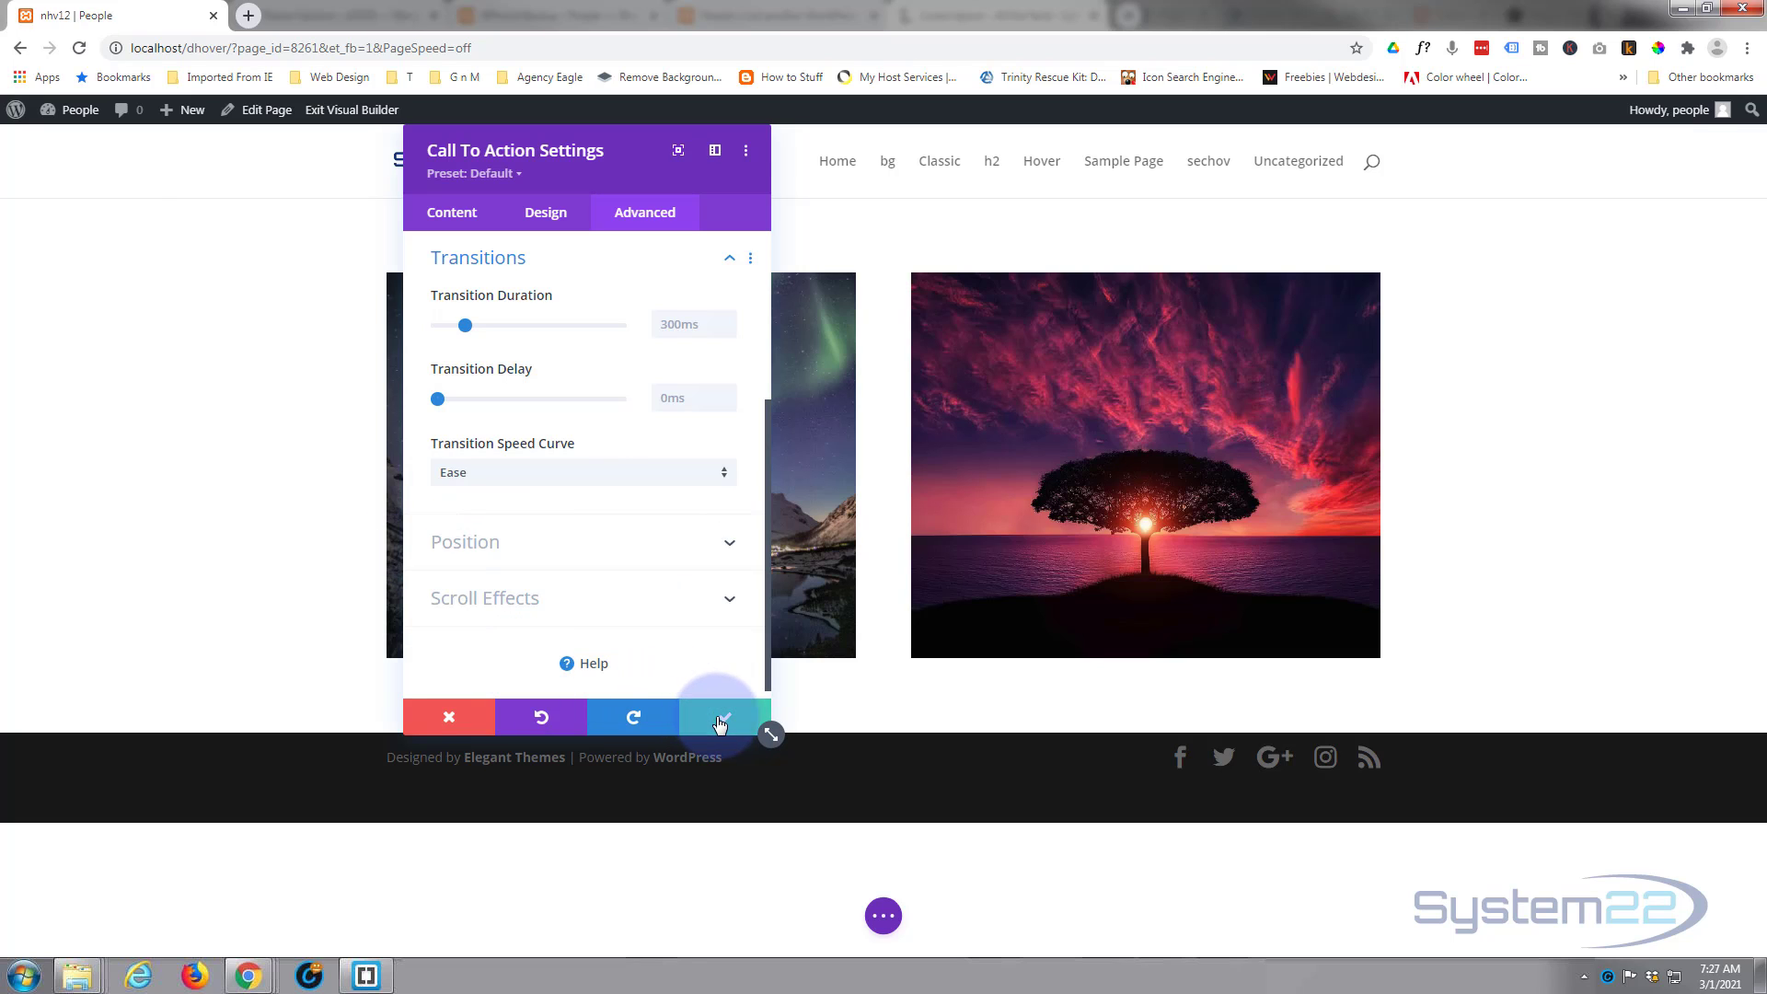
Save the Call To Action settings and the page, and exit the Visual Builder
{"action": "left_click", "coordinate": [704, 716]}
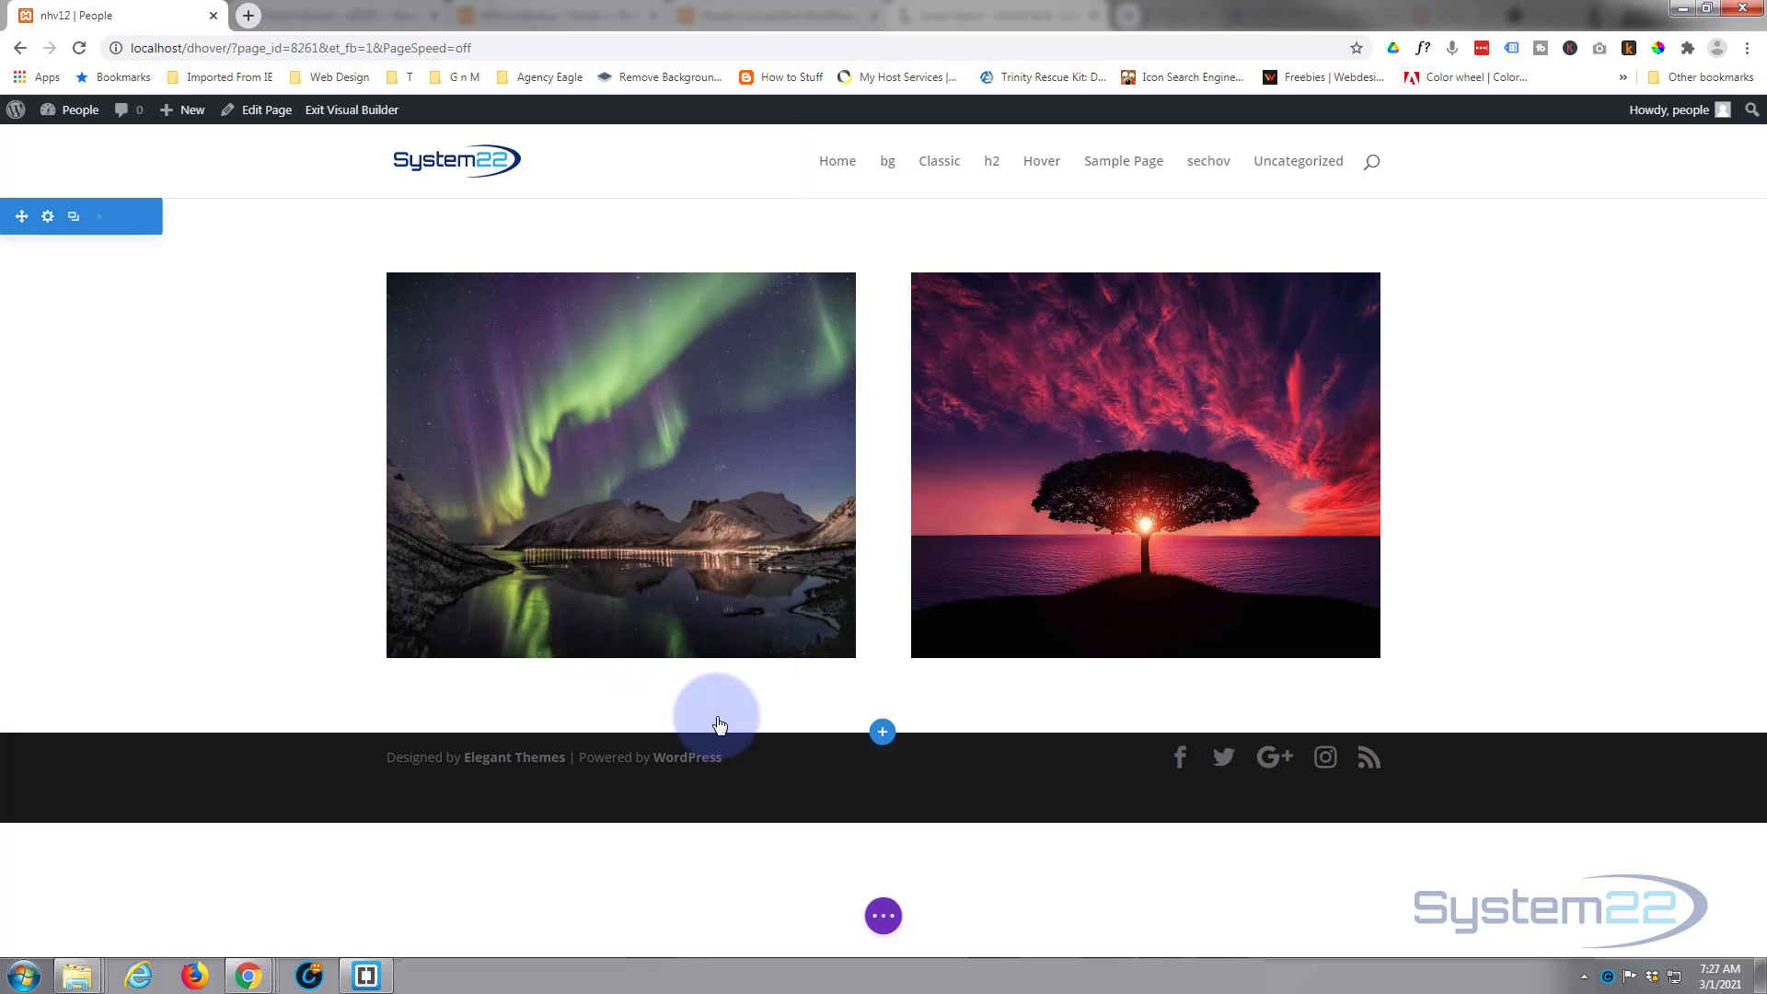
{"action": "left_click", "coordinate": [884, 915]}
{"action": "left_click", "coordinate": [1647, 923]}
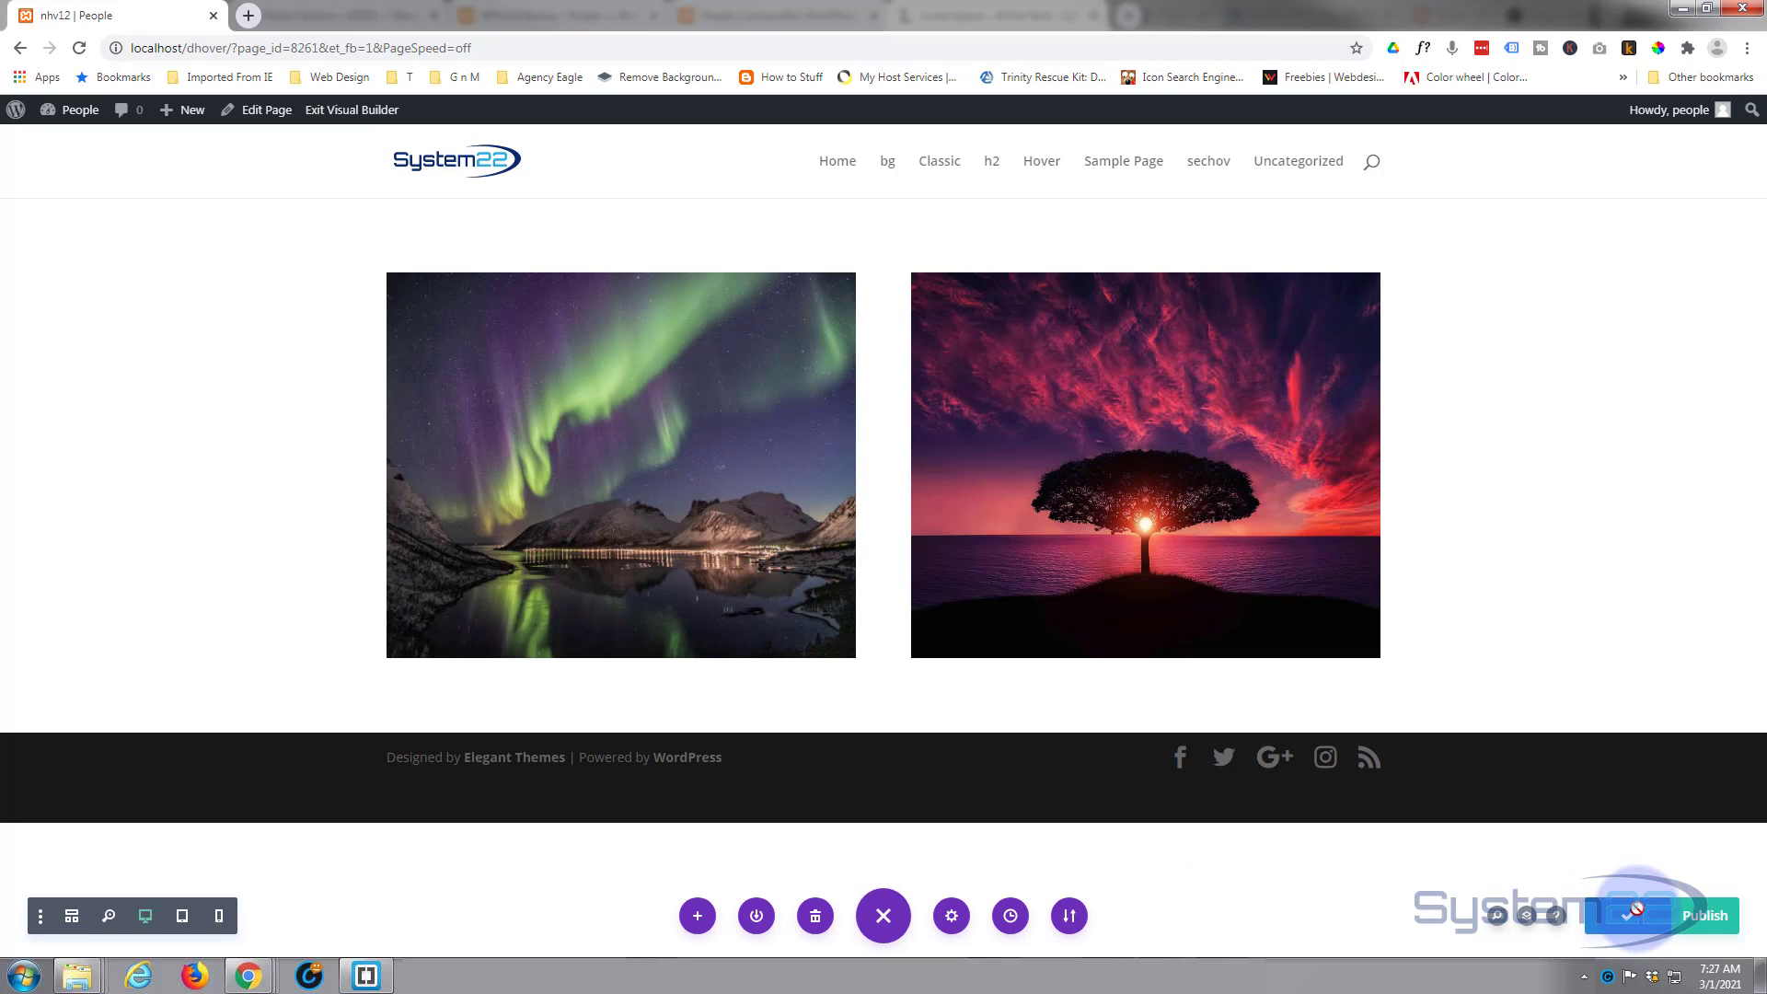
{"action": "left_click", "coordinate": [351, 110]}
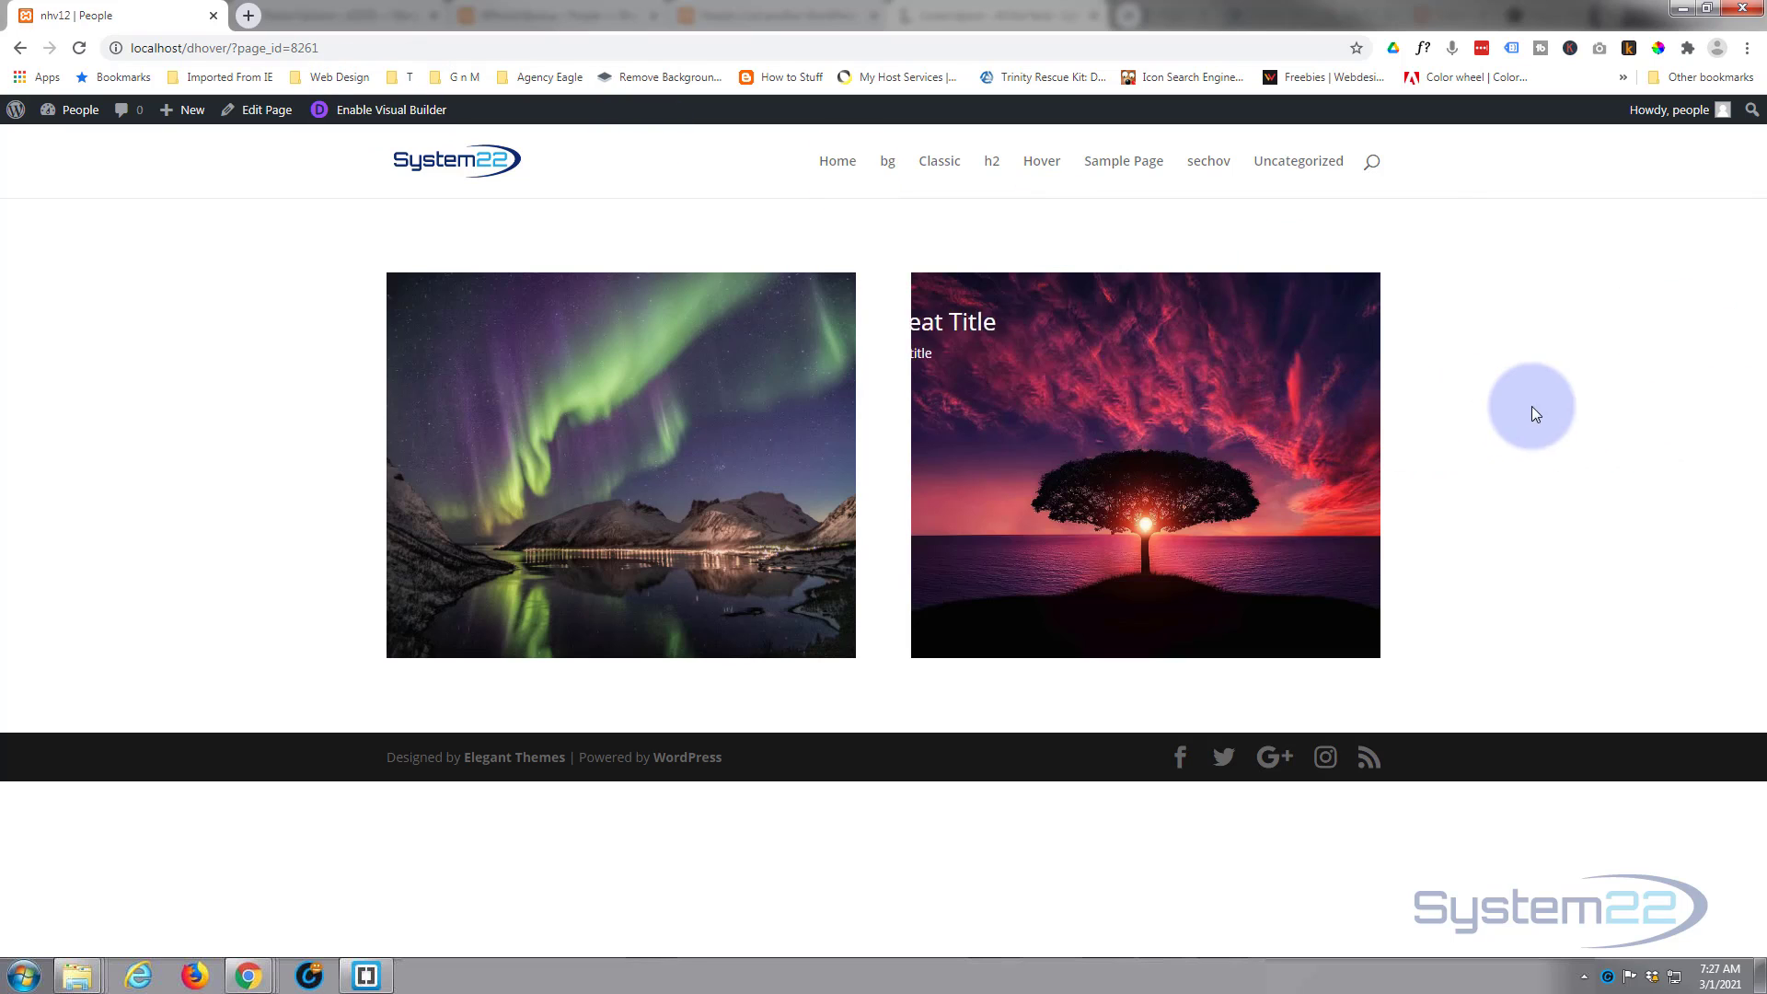
Check the hover behavior of the title and subtitle over the tree image column on the front-end page
{"action": "mouse_move", "coordinate": [1150, 459]}
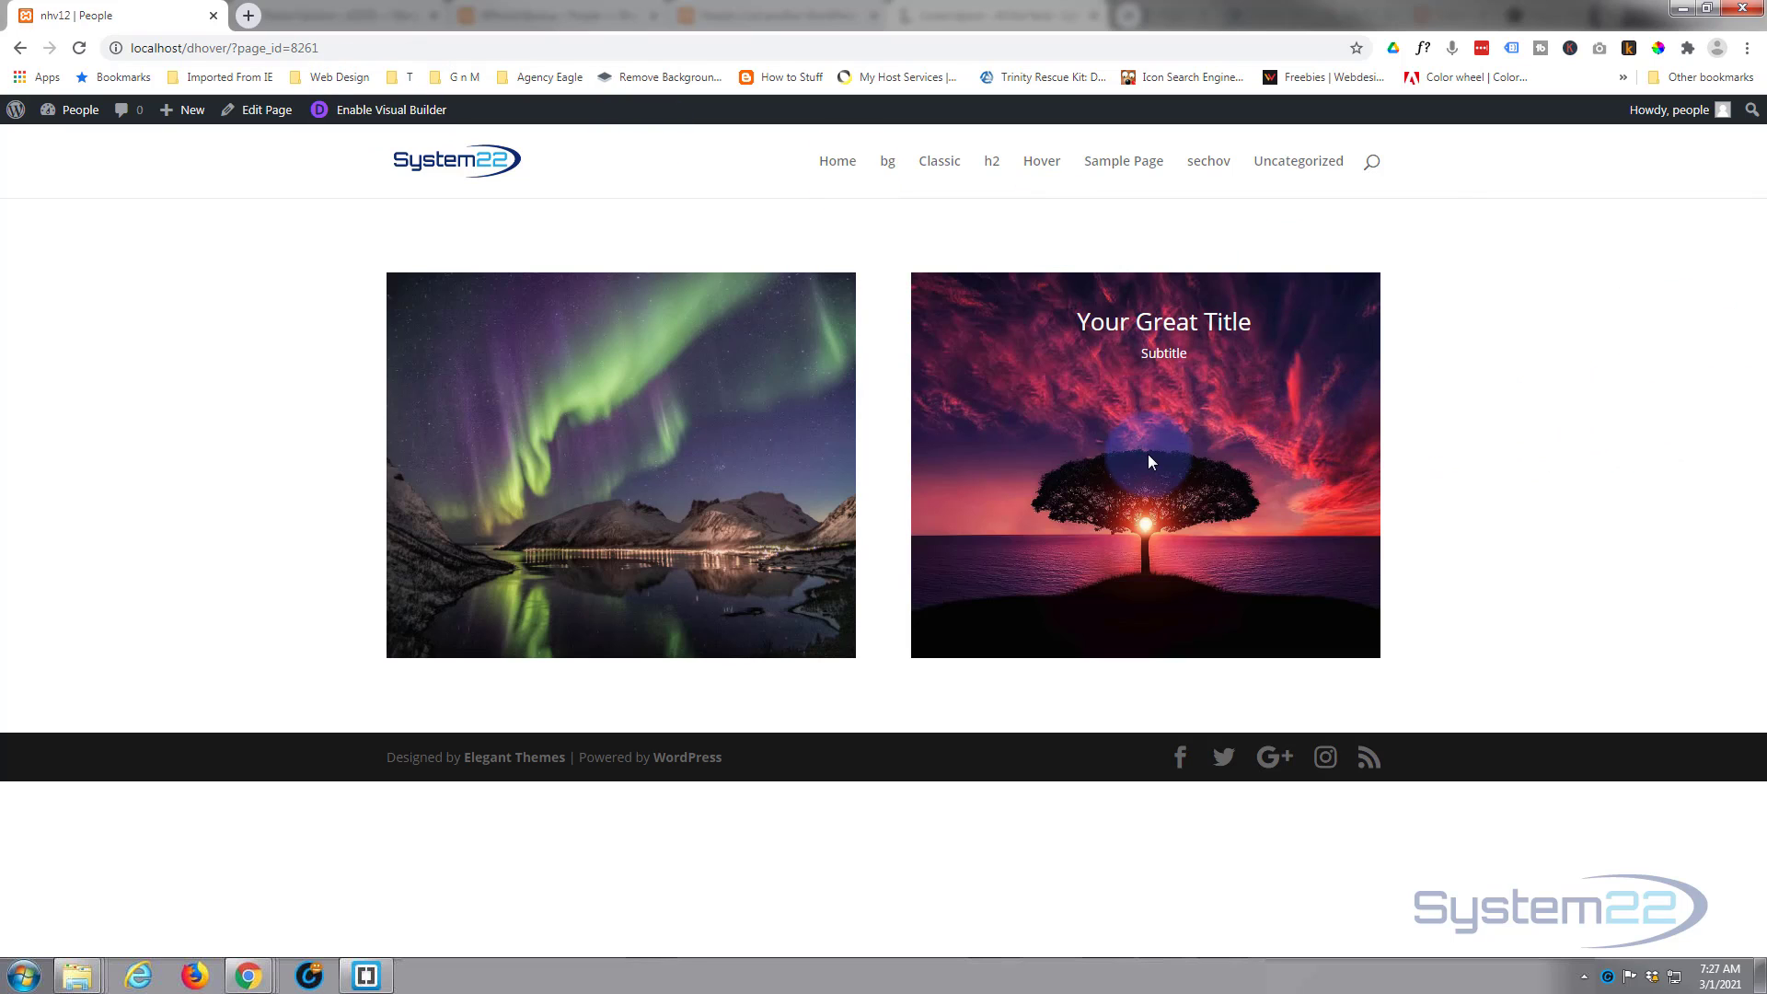
{"action": "mouse_move", "coordinate": [1273, 462]}
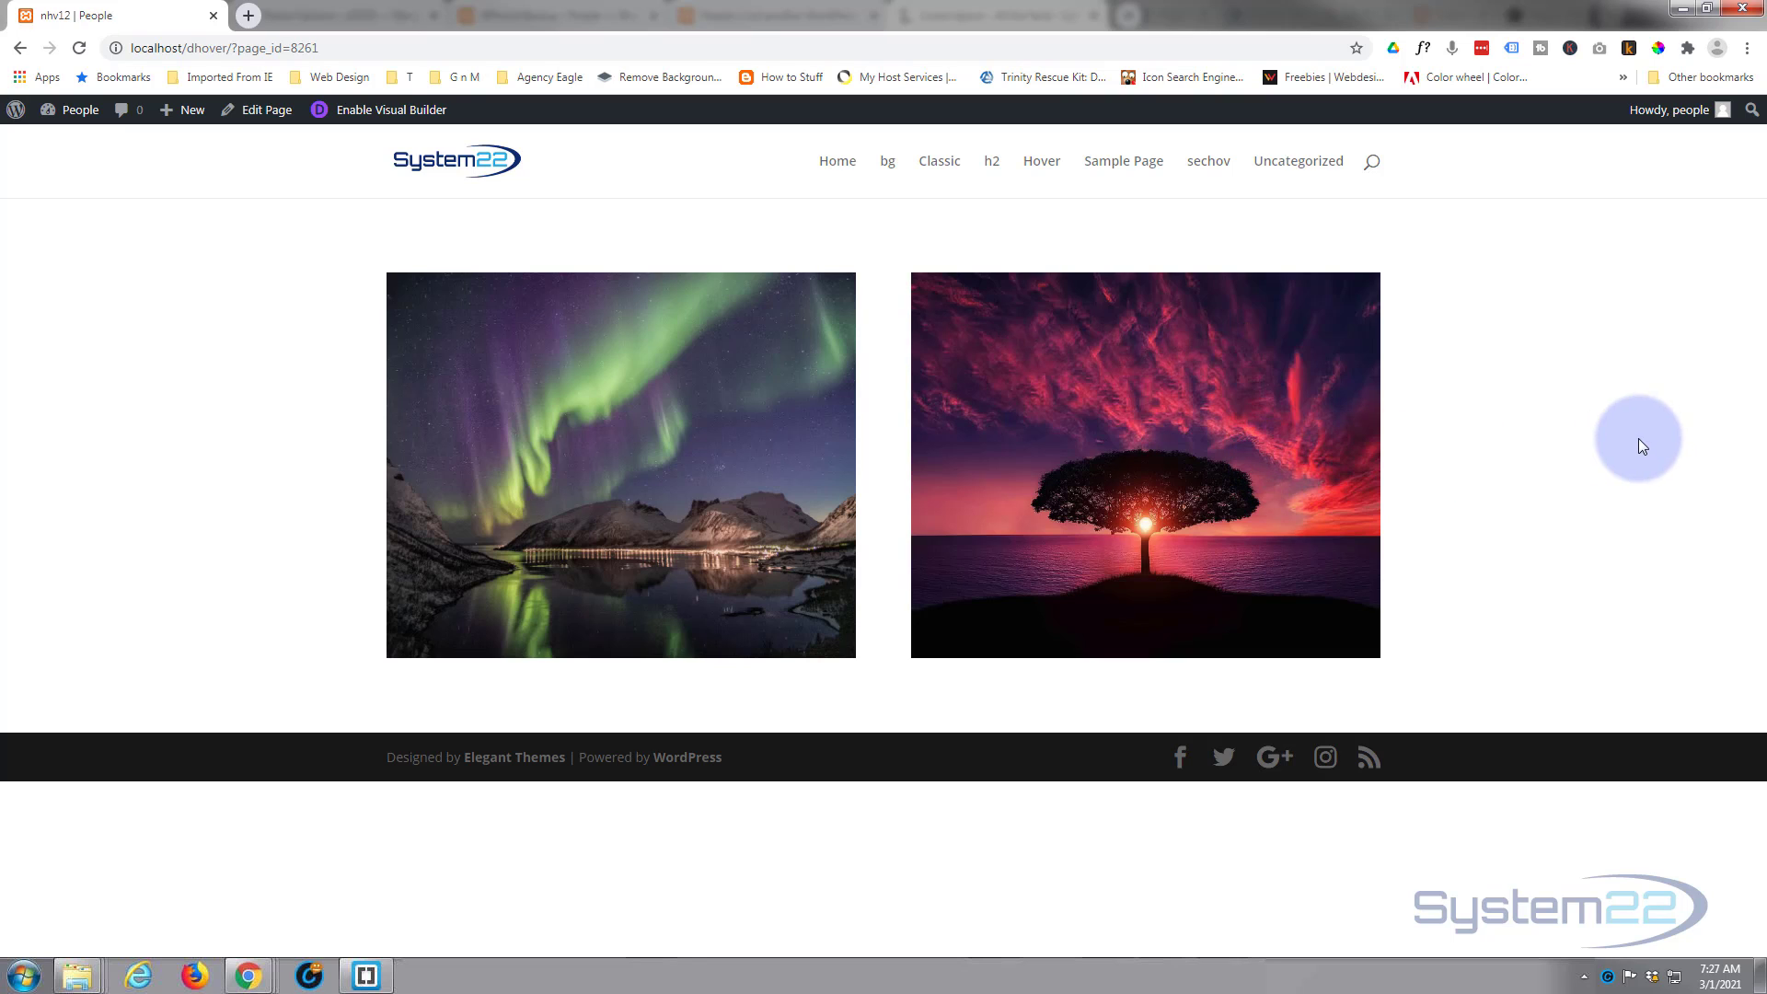
{"action": "mouse_move", "coordinate": [1169, 488]}
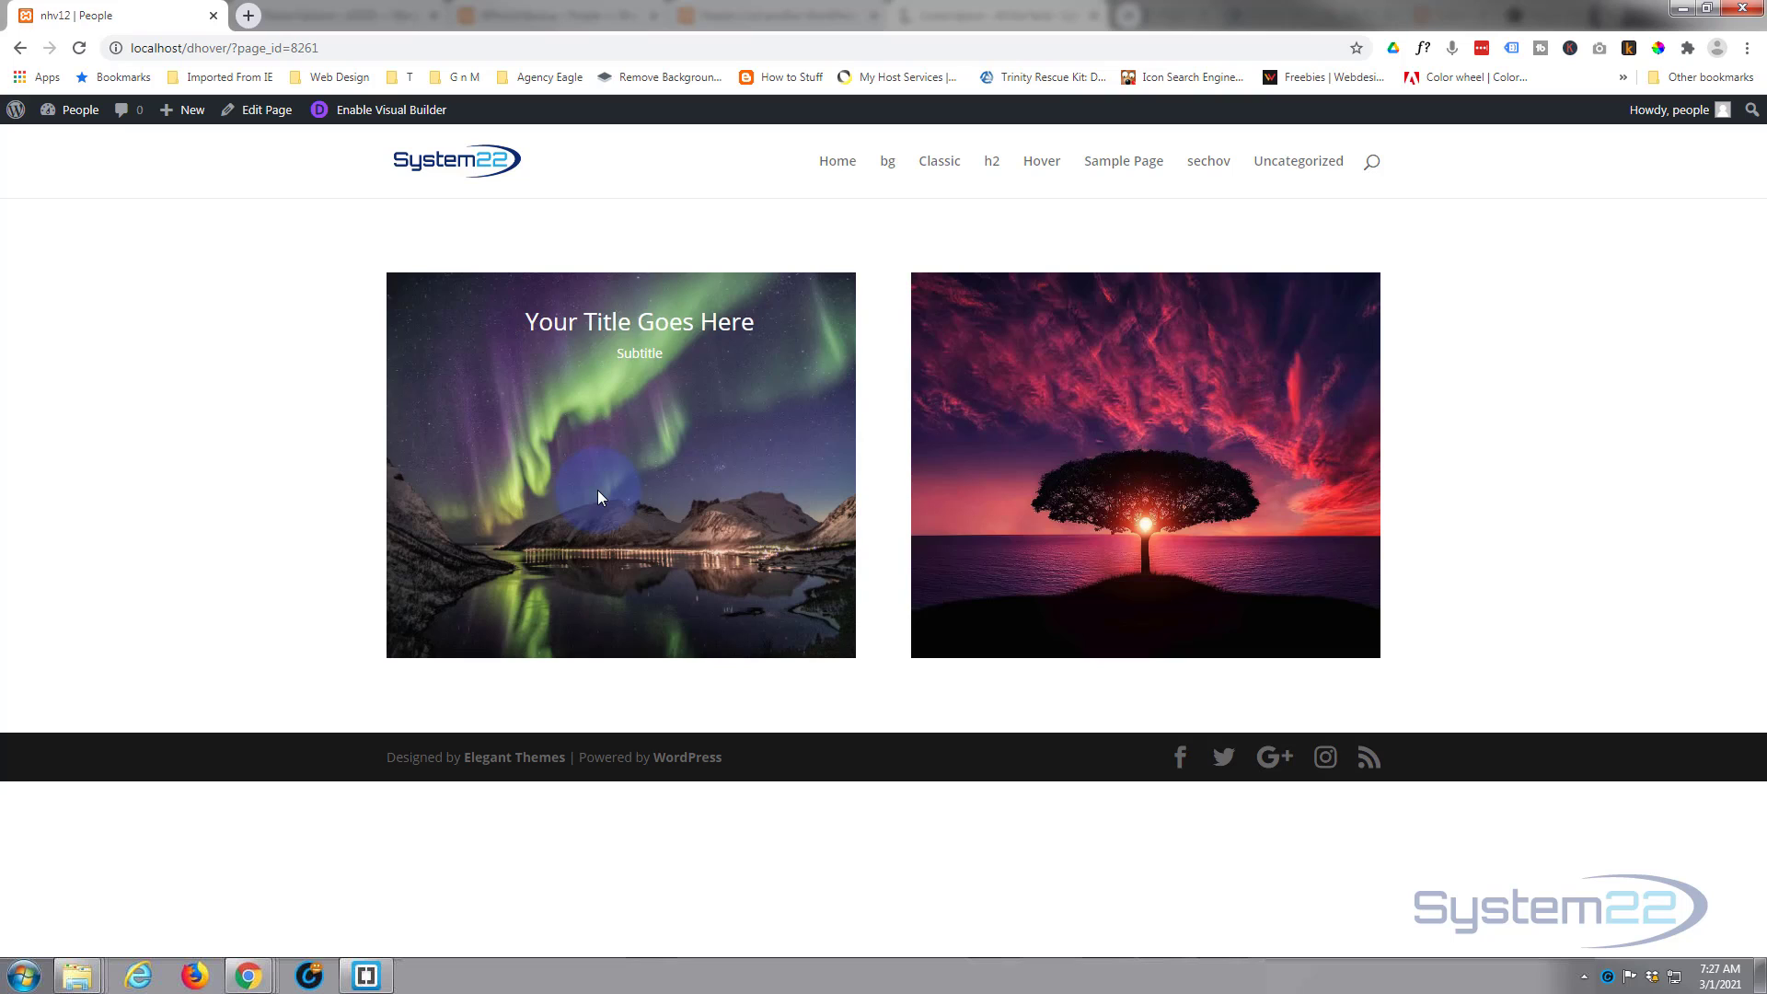